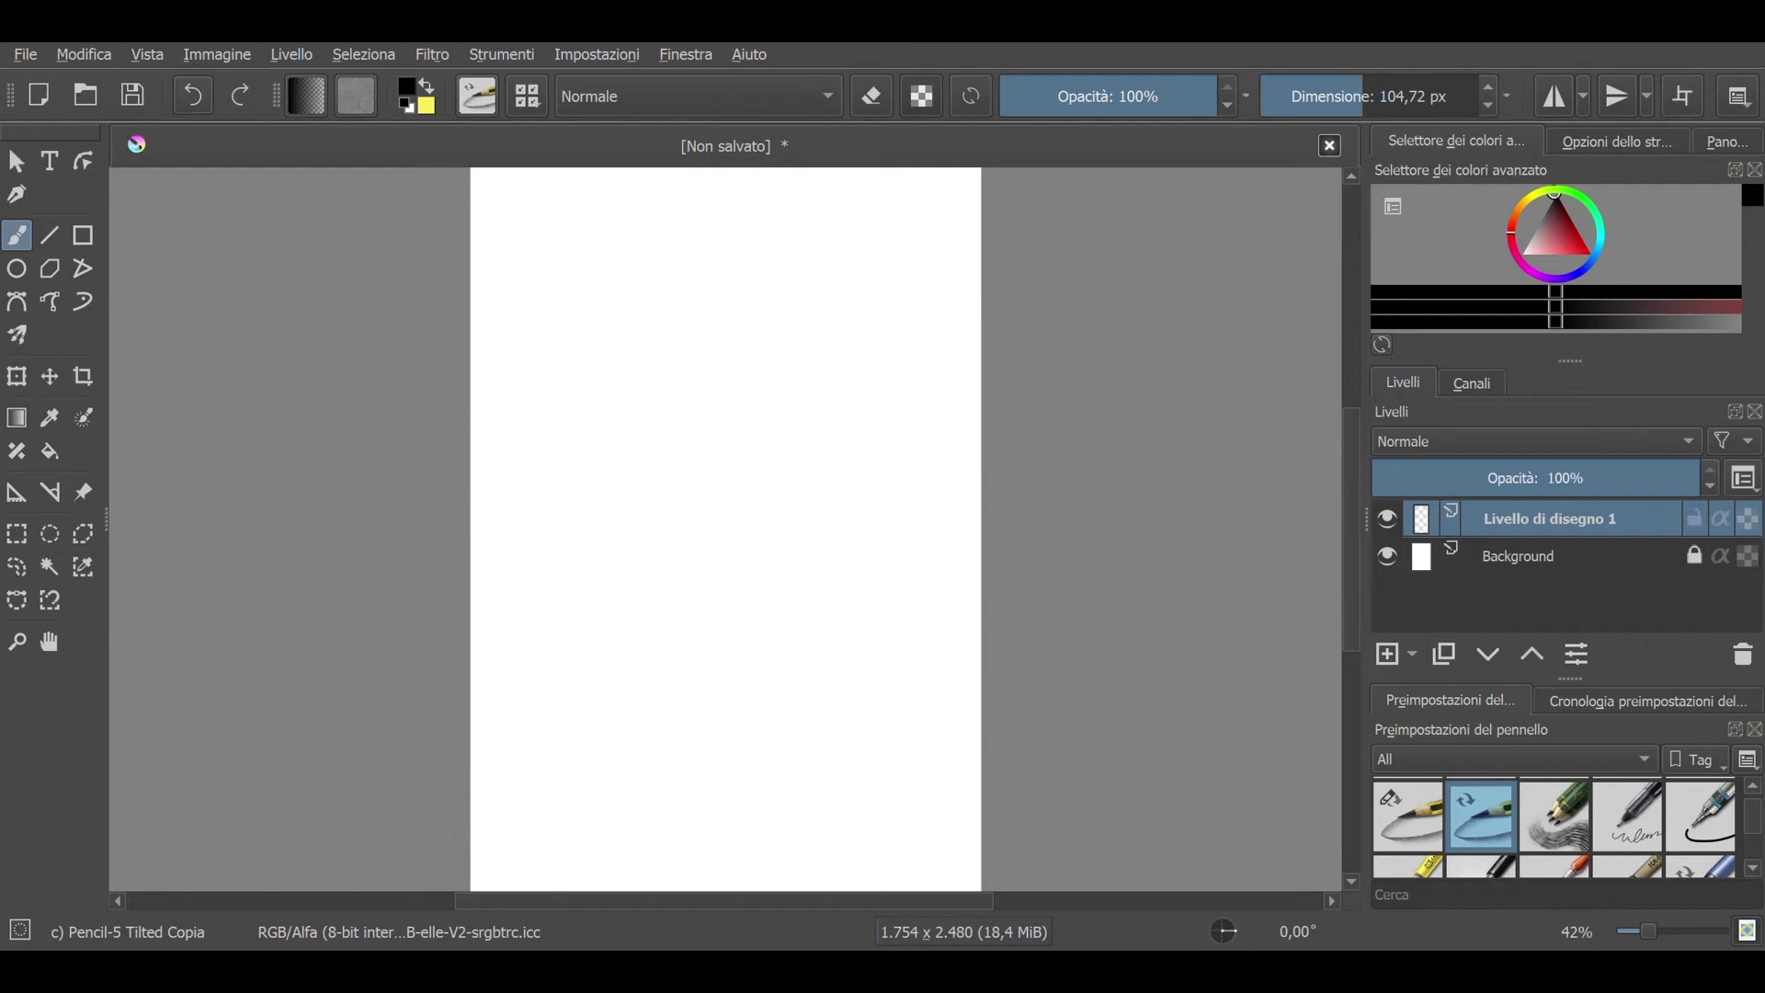
Step: Pencil-sketch the tilted box's left, top, right and bottom edges, plus an inner side edge
left_click_drag(565, 400, 581, 614)
left_click_drag(594, 284, 602, 607)
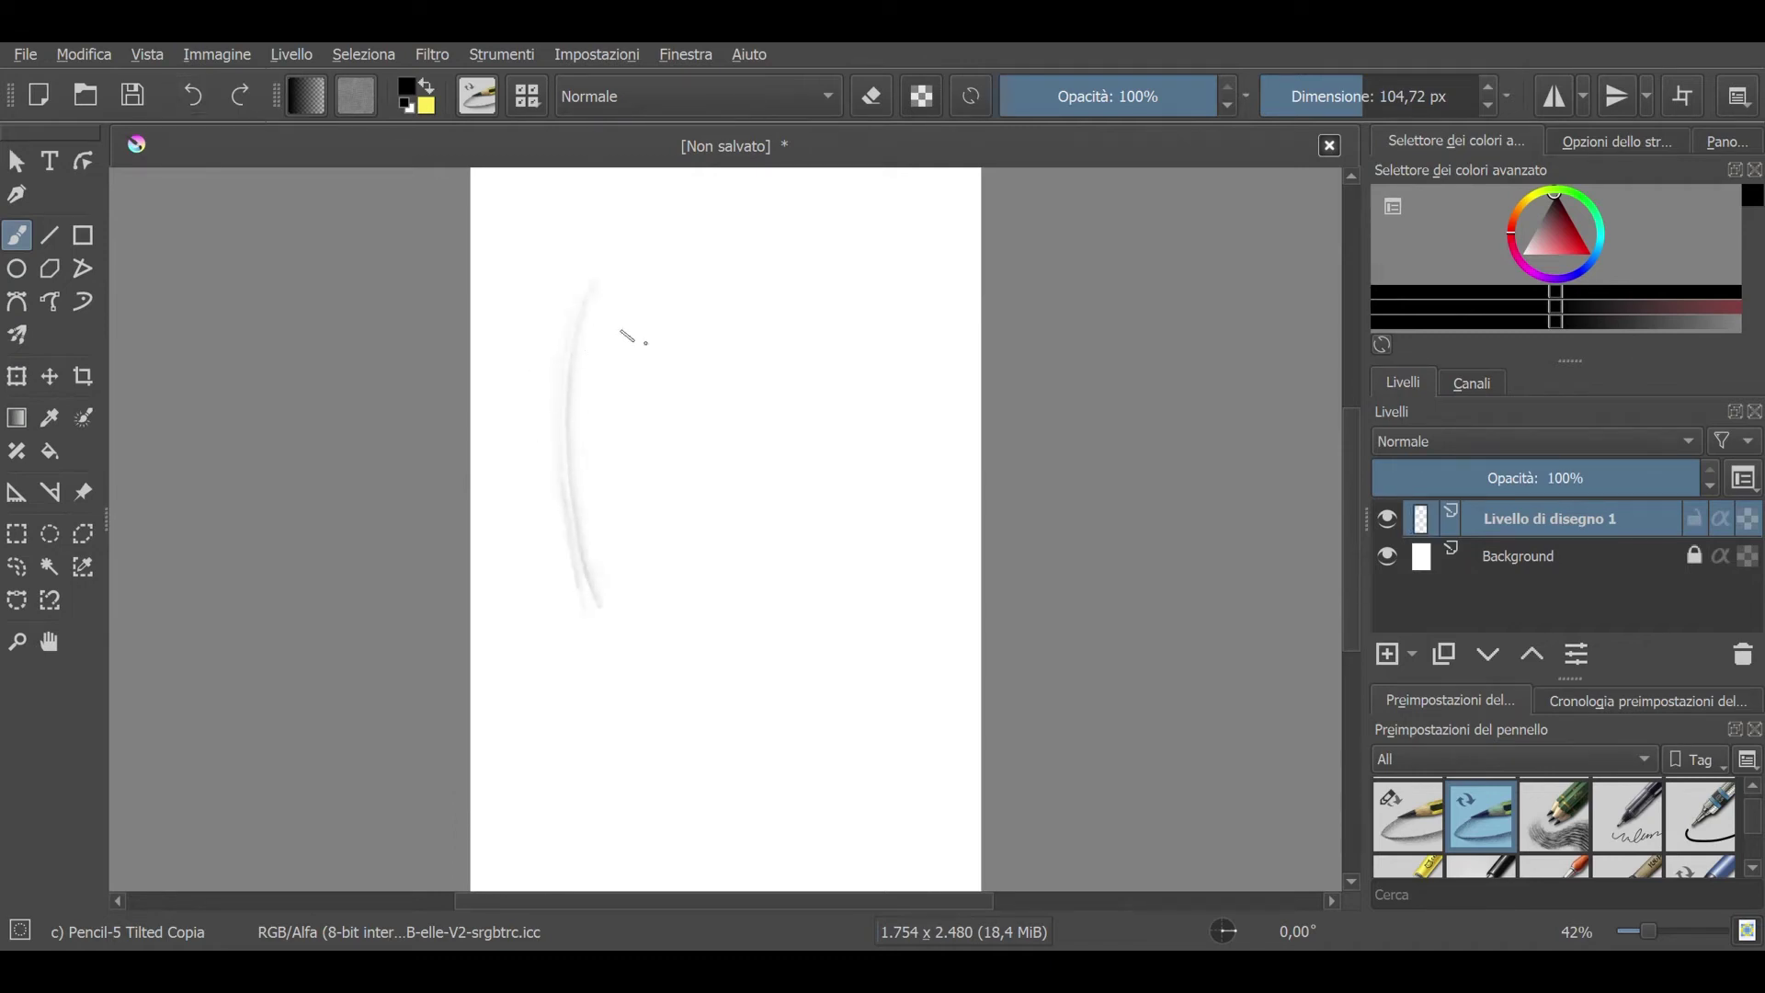
mouse_move(610, 258)
left_mouse_down()
mouse_move(814, 248)
mouse_move(922, 352)
left_mouse_up()
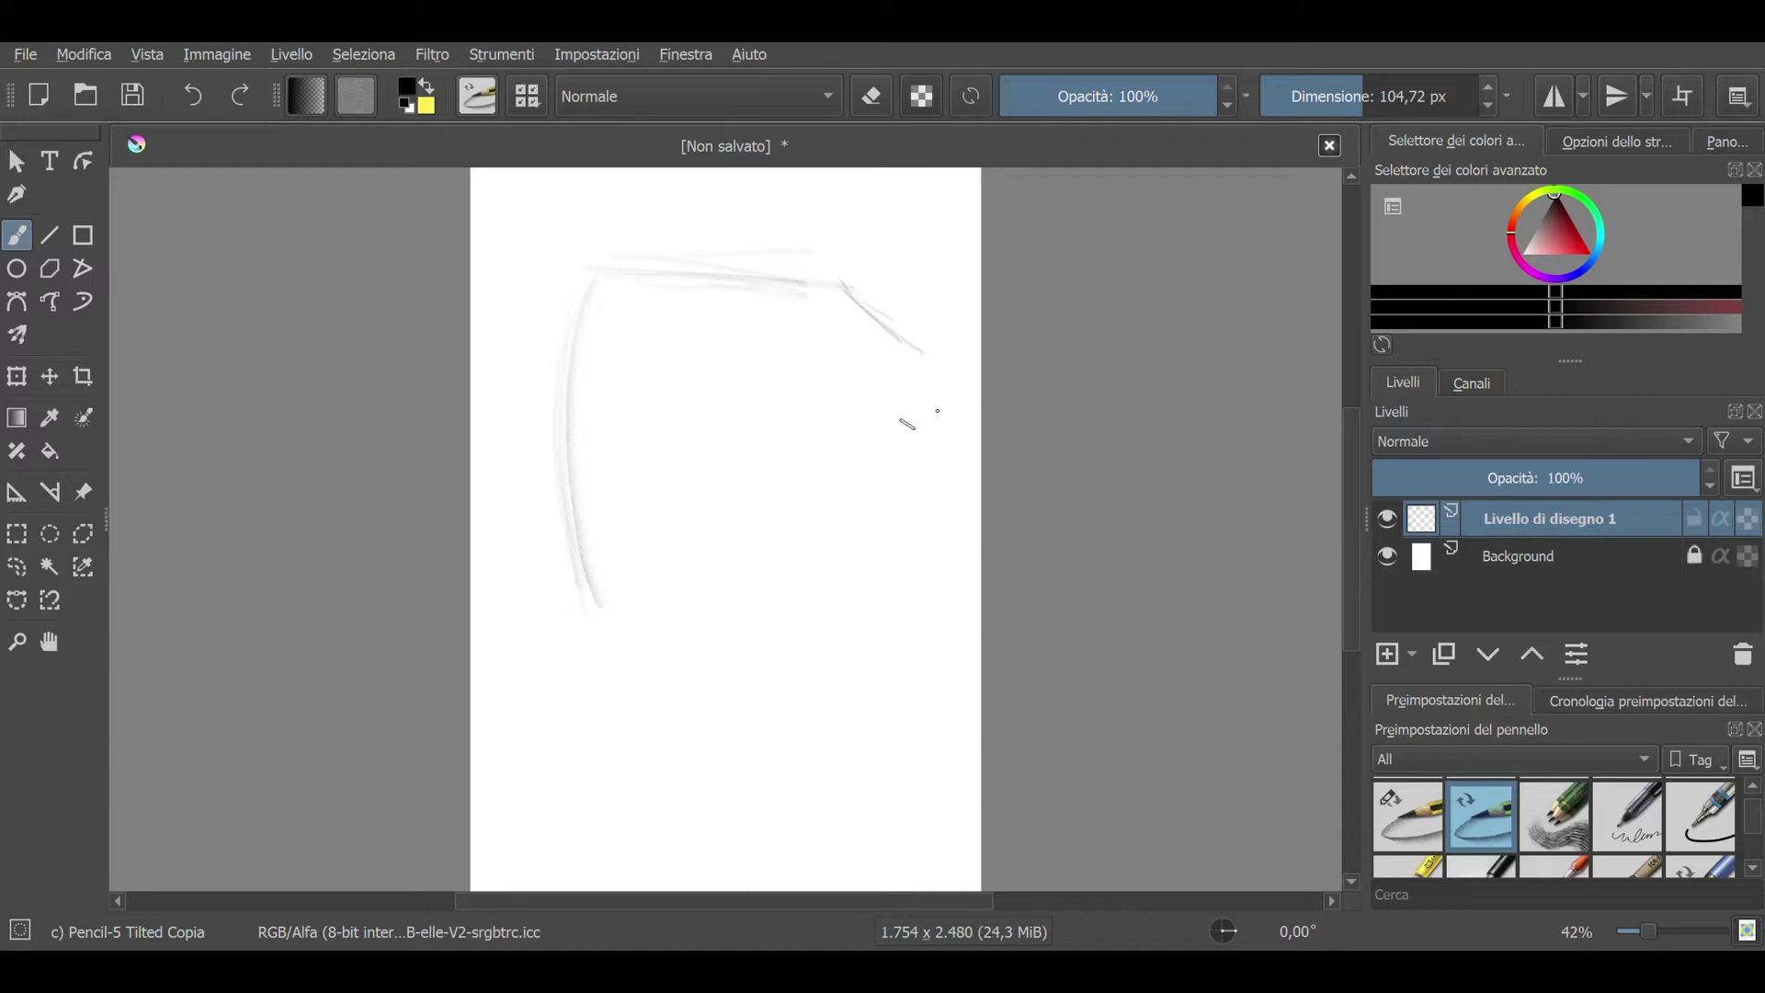
left_click_drag(903, 361, 912, 616)
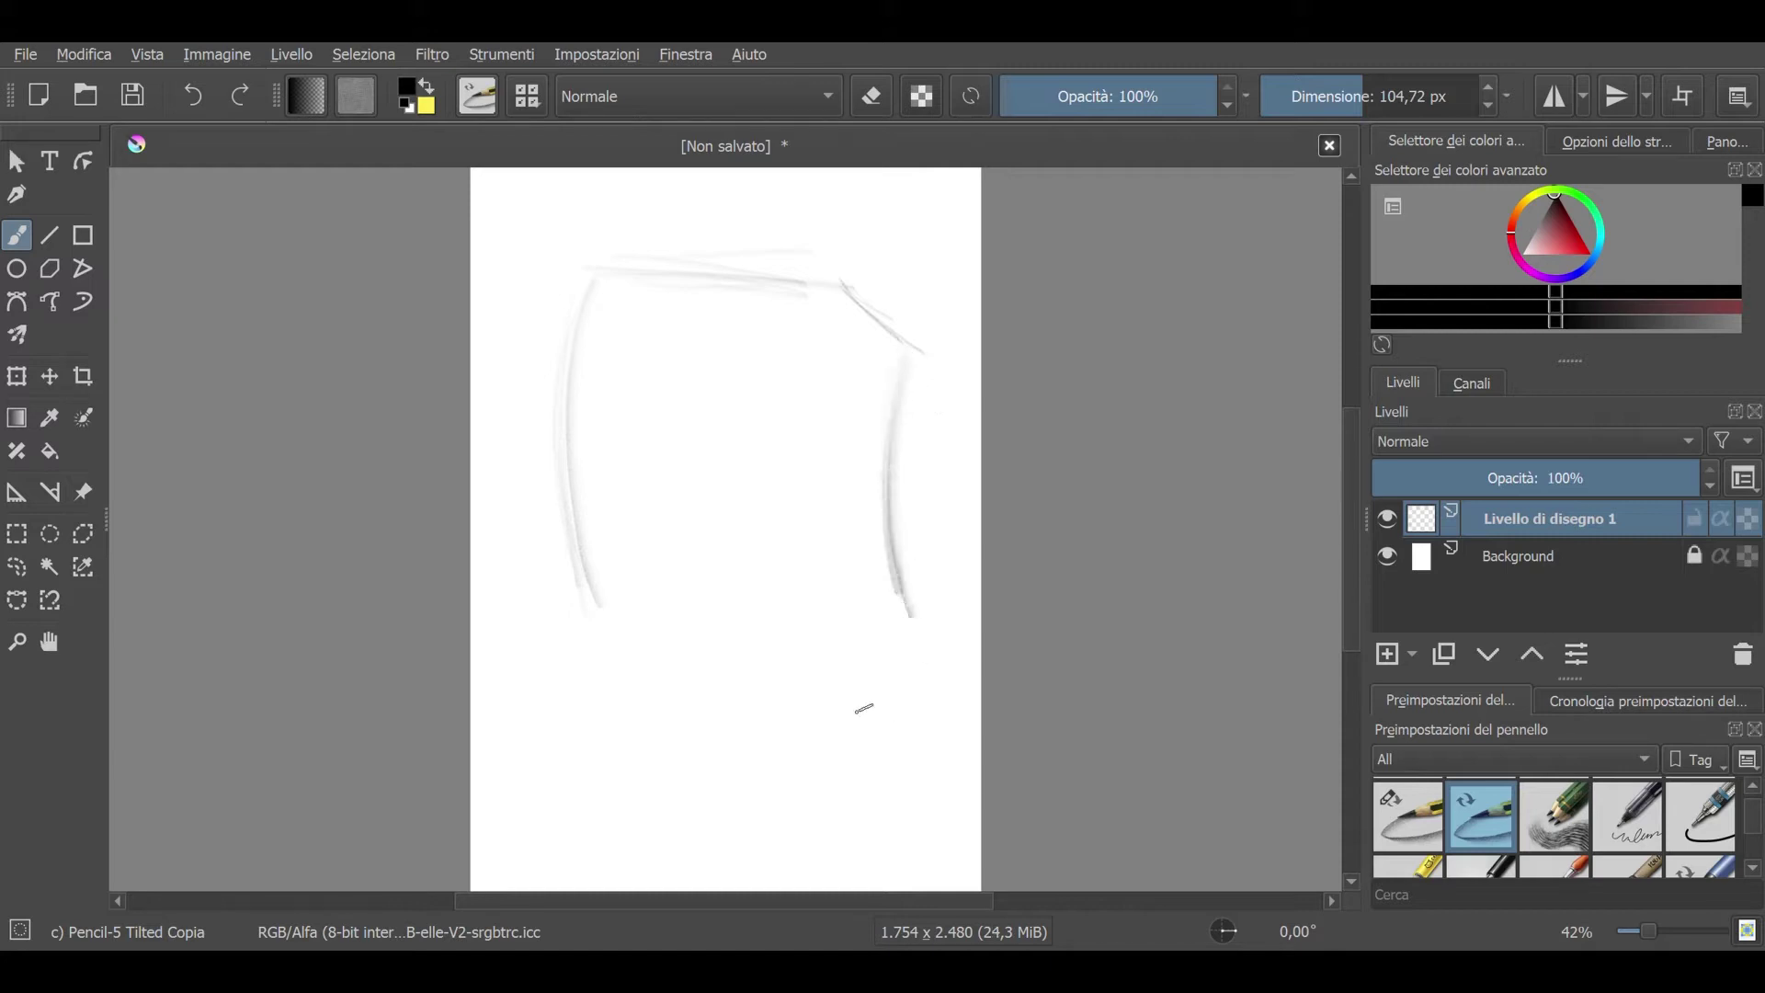
mouse_move(589, 626)
left_mouse_down()
mouse_move(833, 656)
mouse_move(810, 680)
left_mouse_up()
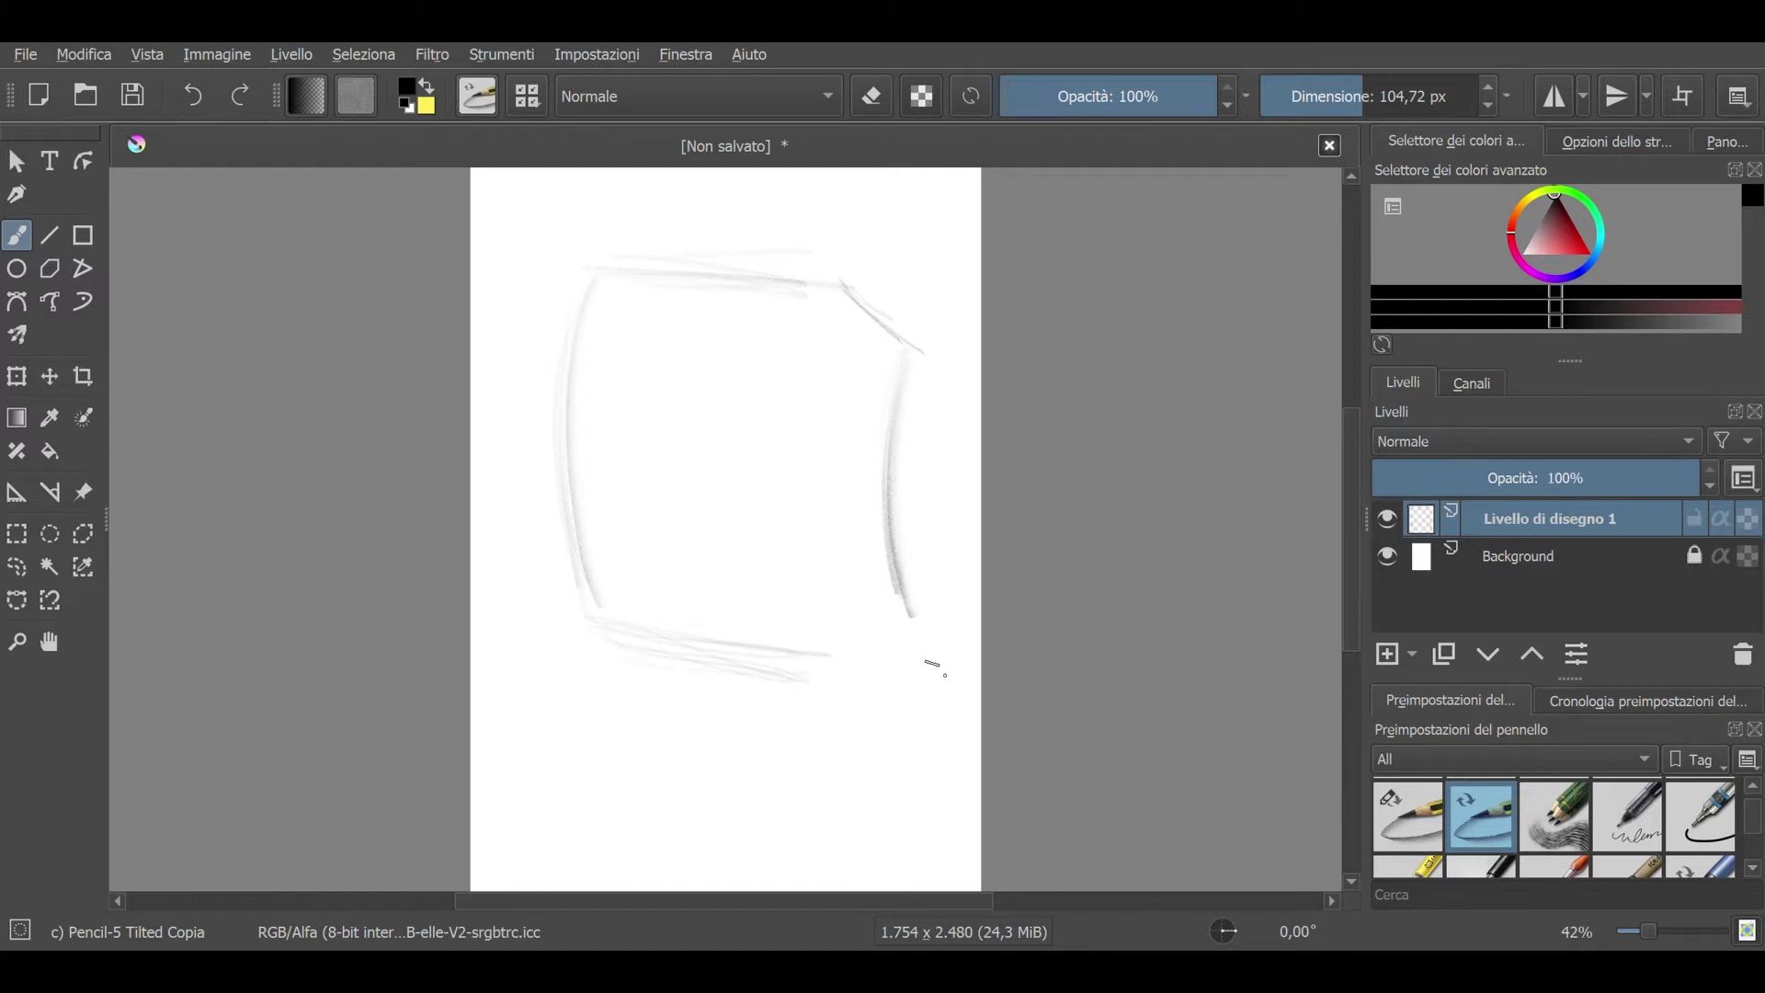
left_click_drag(911, 625, 823, 679)
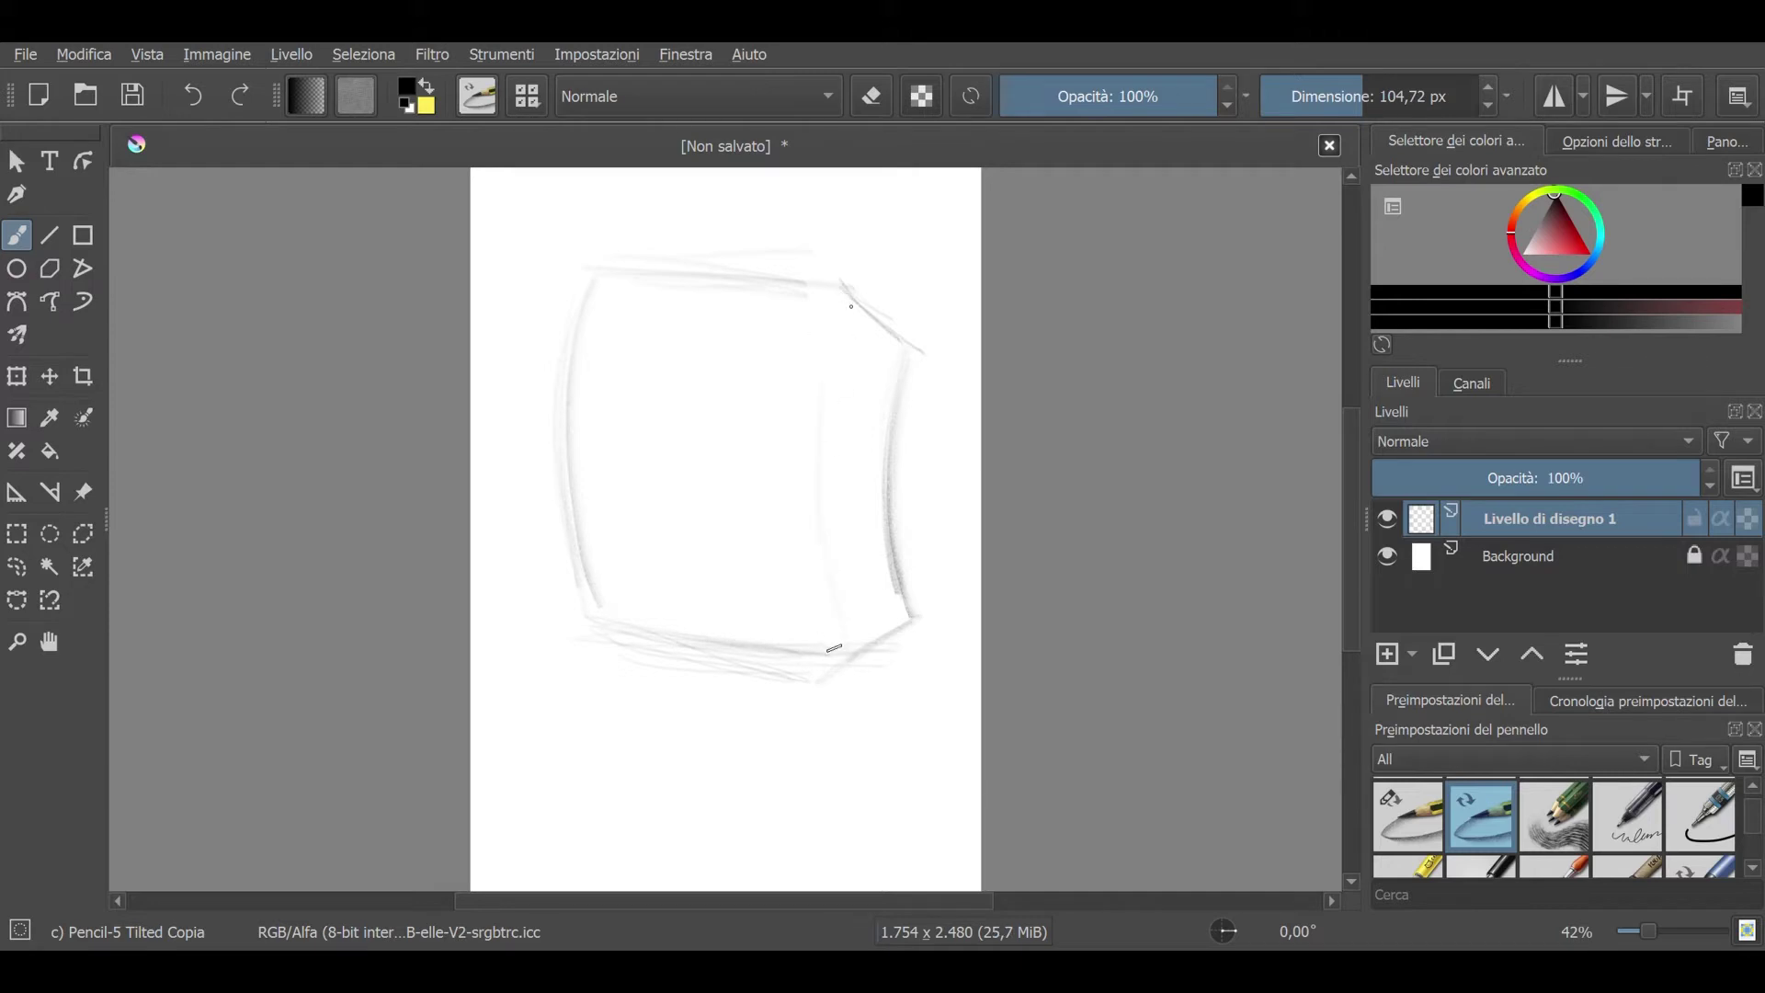
left_click_drag(839, 324, 836, 644)
left_click_drag(852, 290, 839, 629)
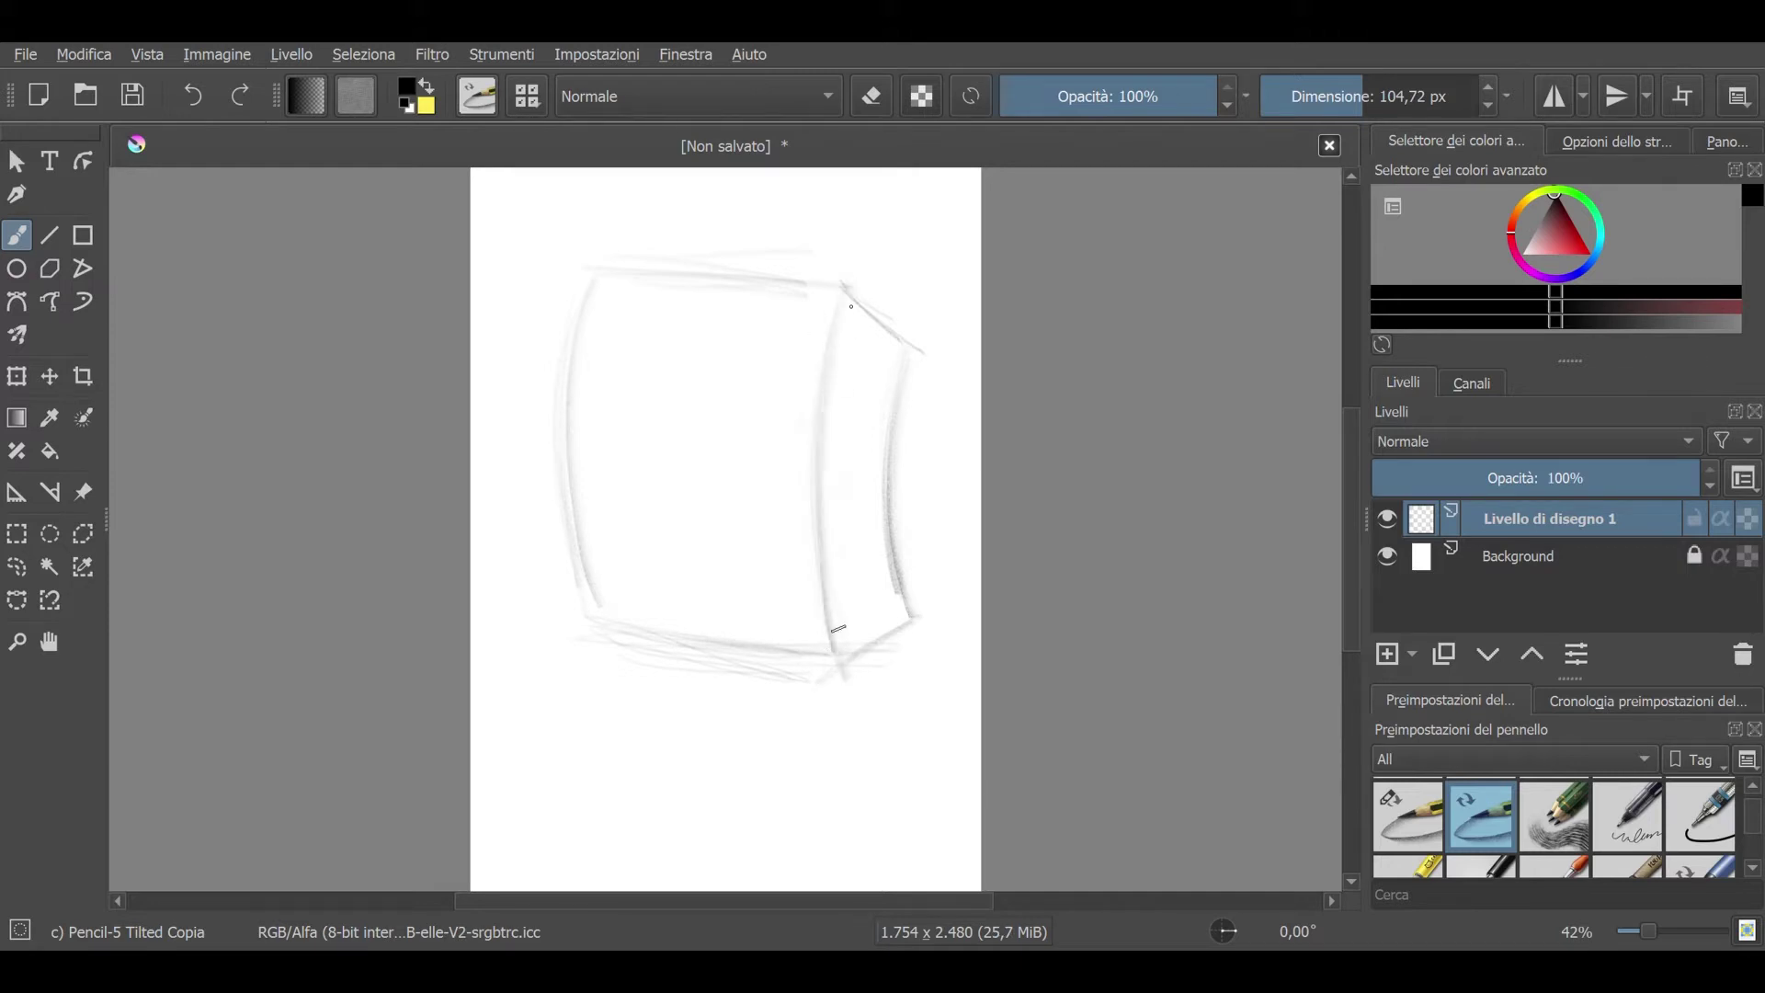
Step: Draw a horizontal guide line across the lower box and two oval eyes in the upper middle
mouse_move(582, 555)
left_mouse_down()
mouse_move(839, 592)
mouse_move(884, 558)
left_mouse_up()
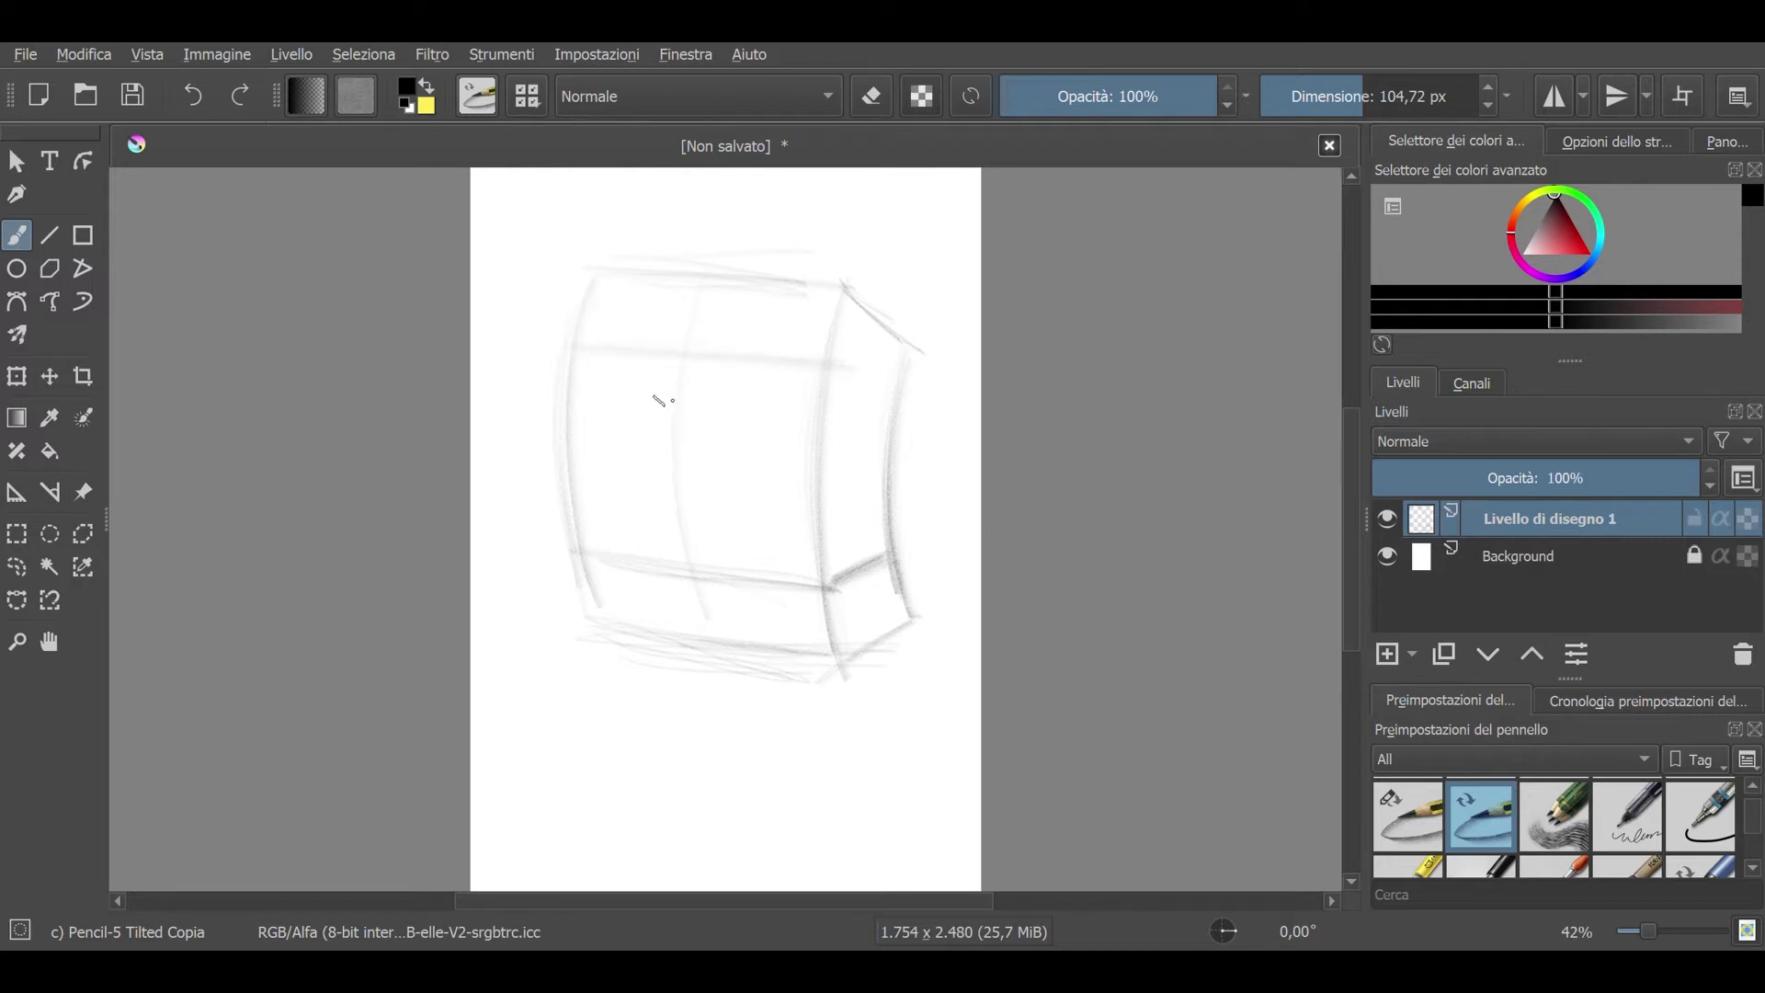
left_click_drag(763, 313, 777, 414)
left_click_drag(676, 312, 673, 413)
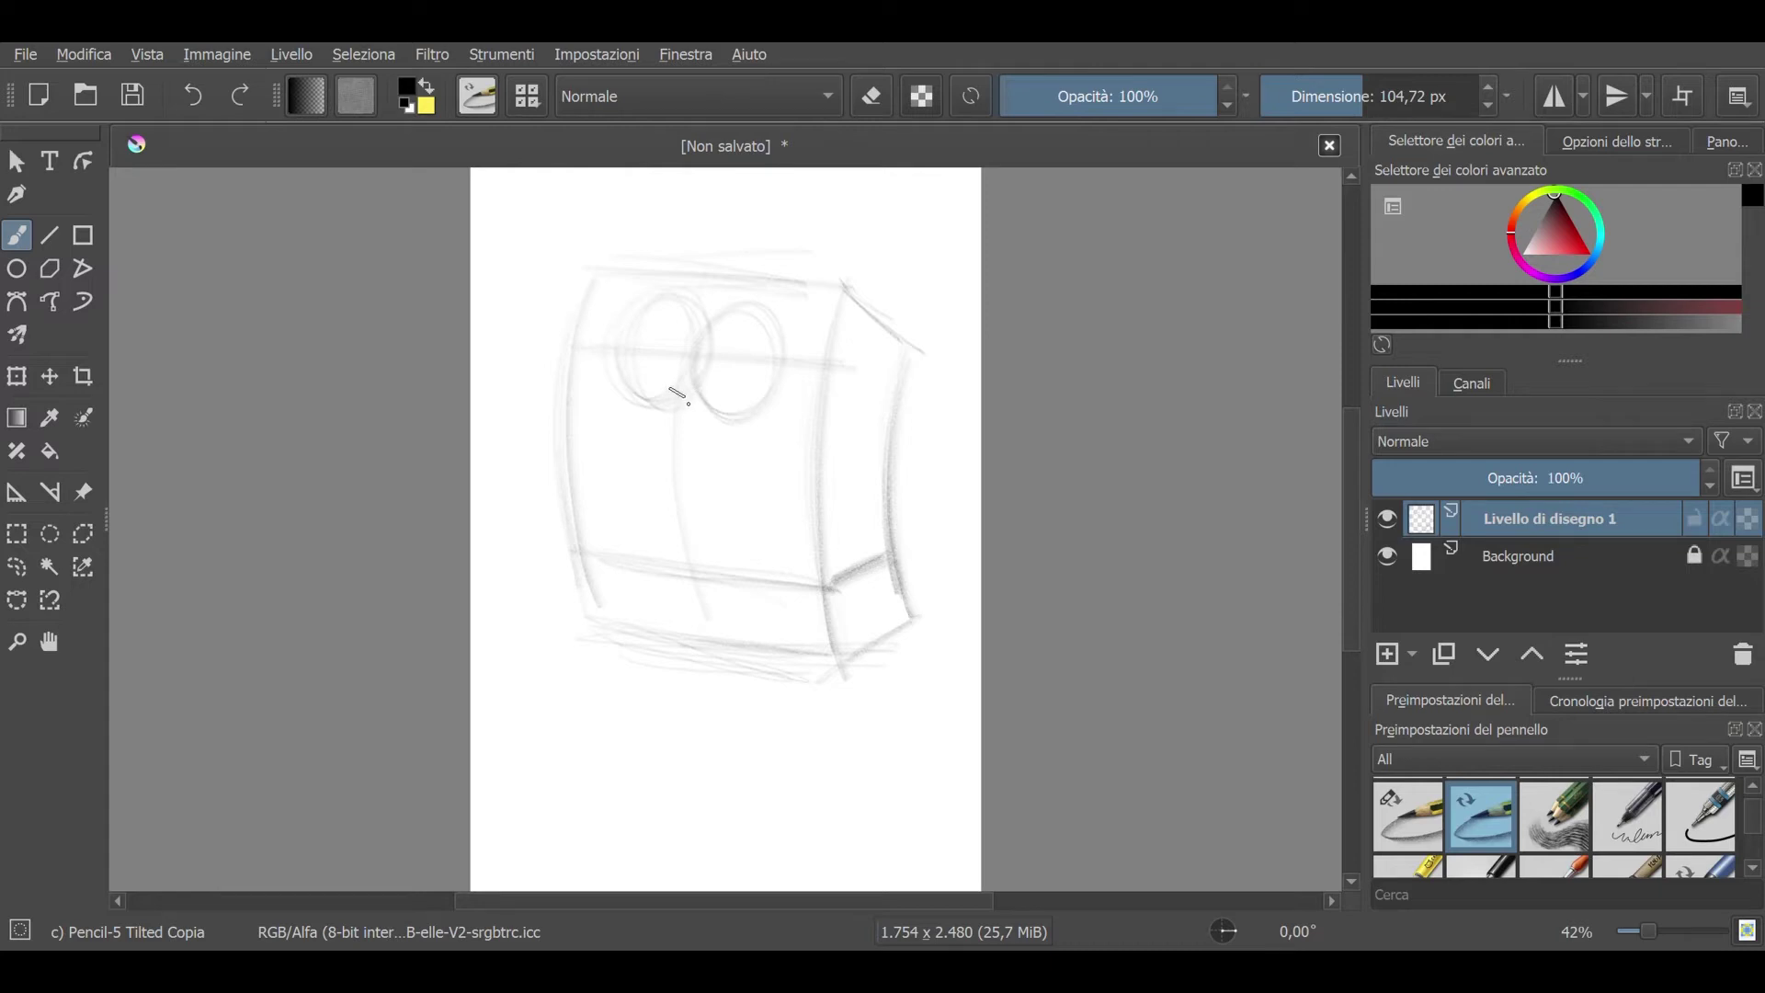
Step: Sketch the long nose under the left eye and a cheek curve from the right eye
mouse_move(625, 370)
left_mouse_down()
mouse_move(685, 395)
mouse_move(643, 408)
mouse_move(703, 418)
left_mouse_up()
left_click_drag(603, 368, 672, 423)
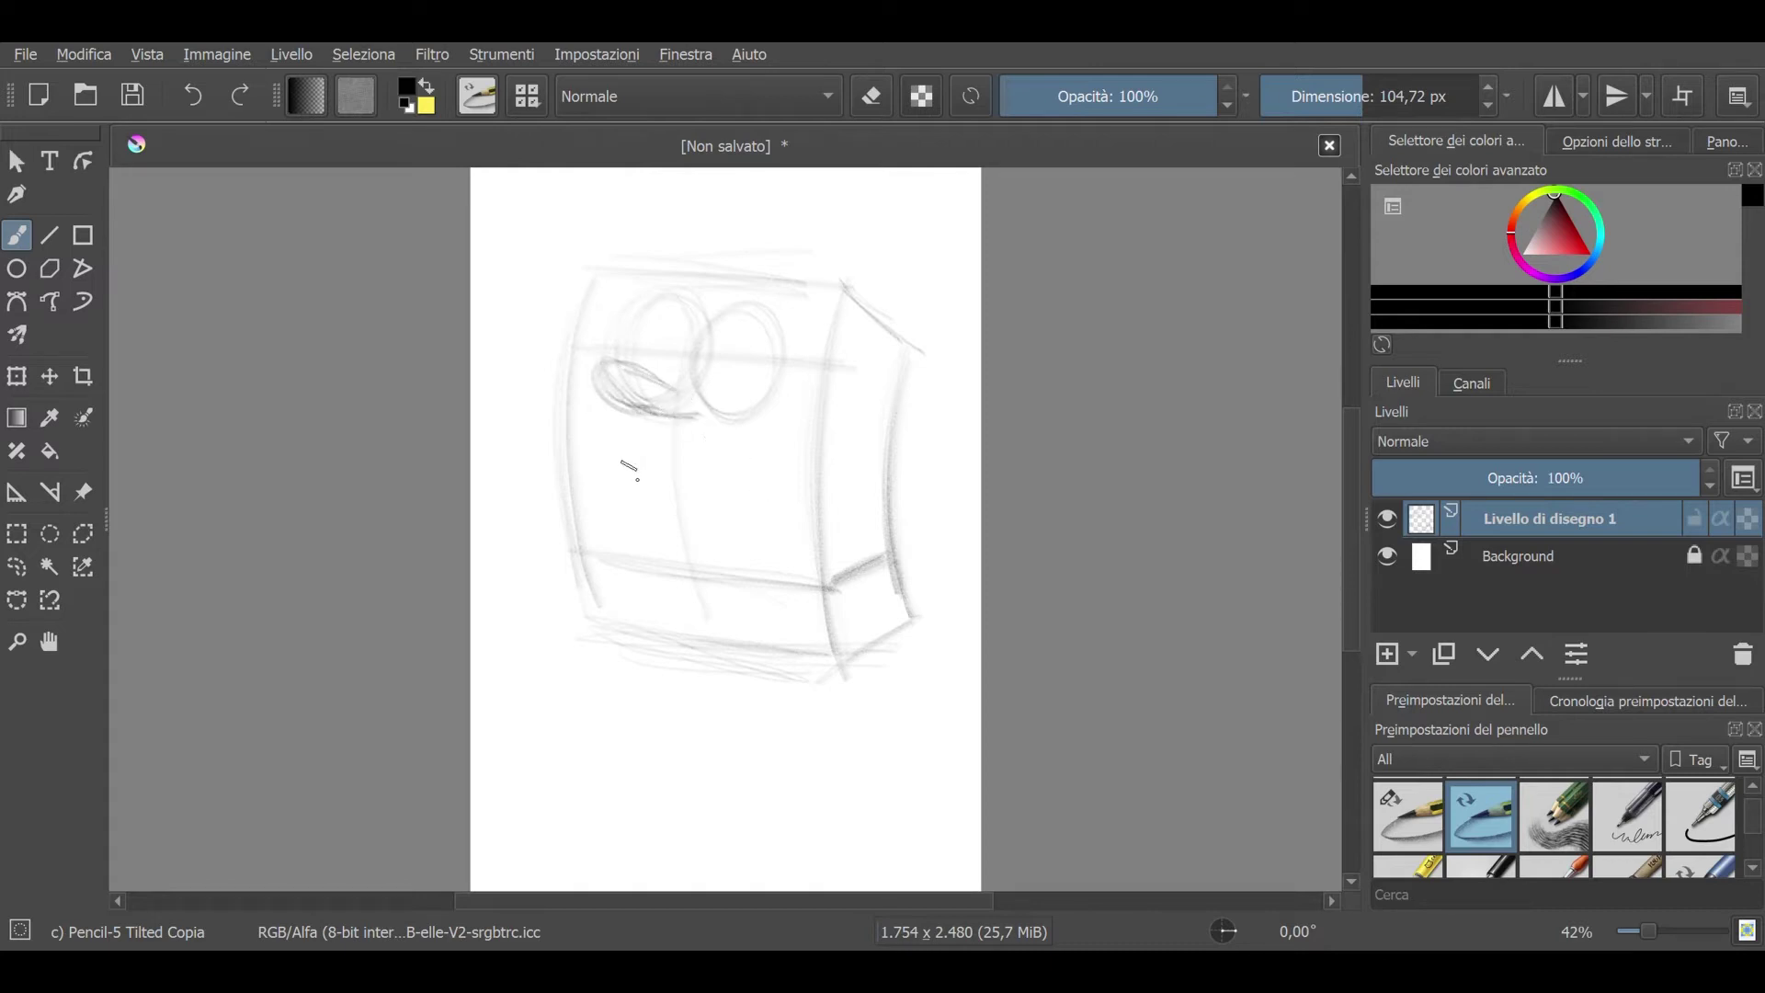
left_click_drag(666, 413, 627, 423)
left_click_drag(779, 426, 673, 445)
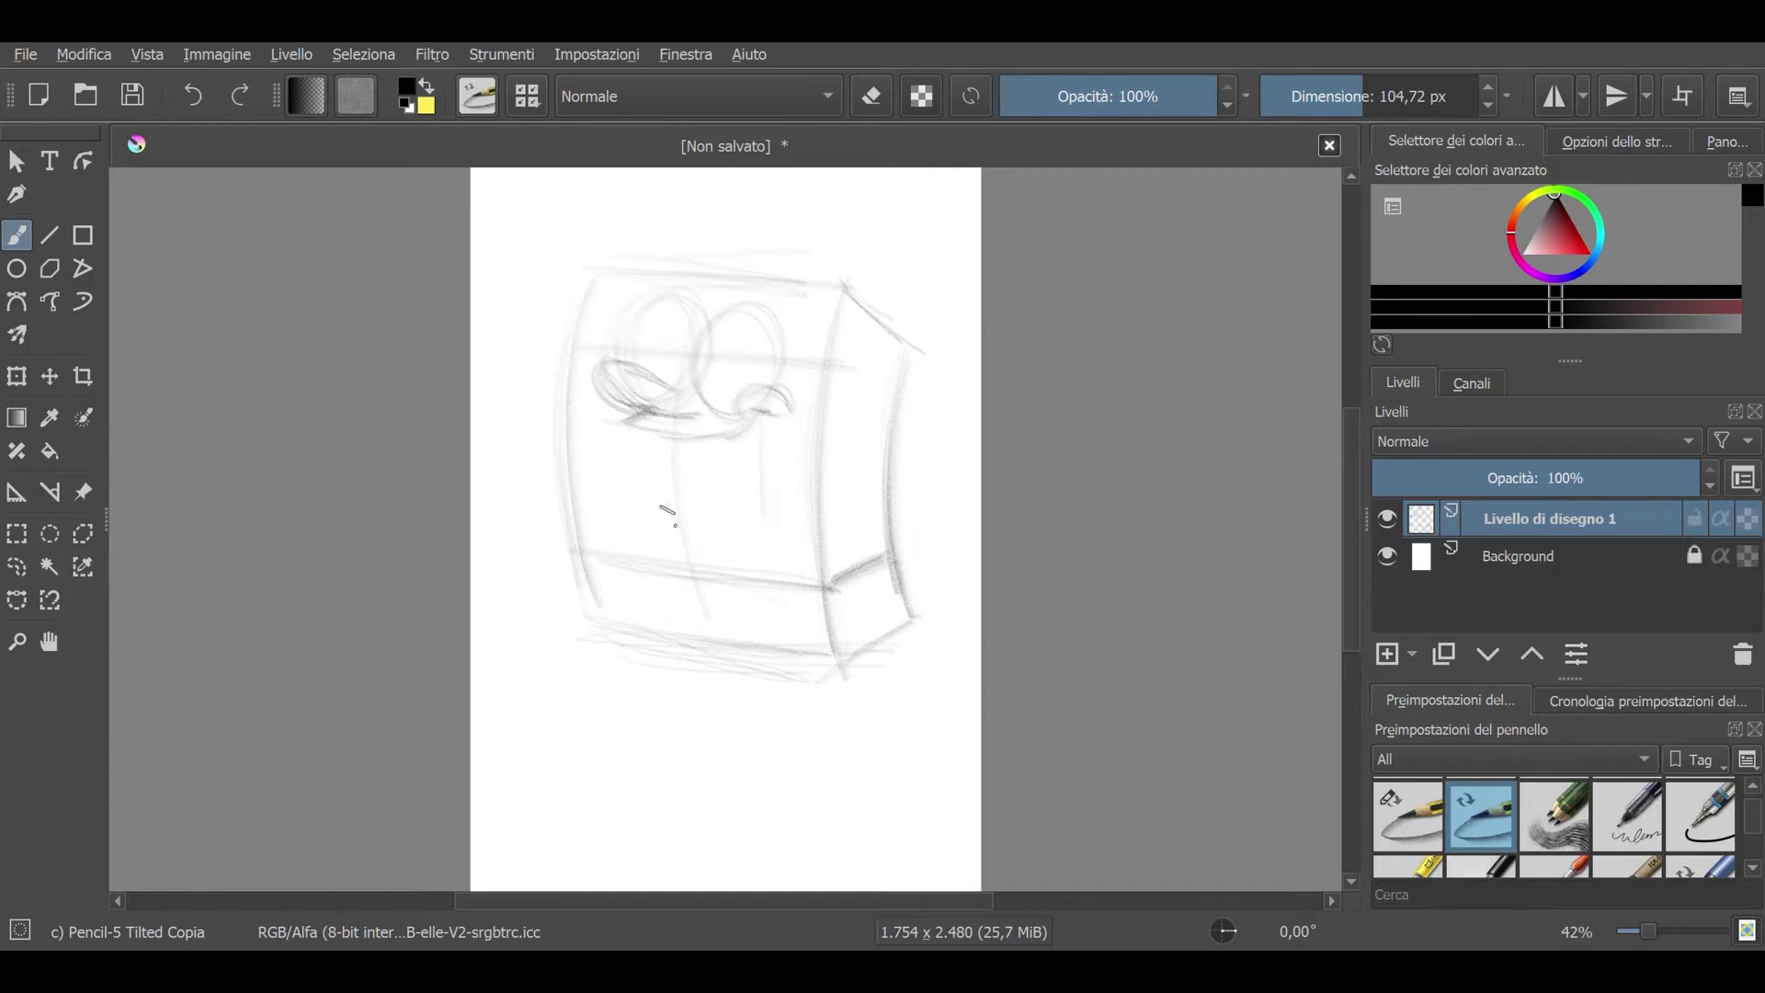
Step: Draw the open mouth's sides and upper corner, a heart-shaped tongue and a drop under the tooth
mouse_move(654, 465)
left_mouse_down()
mouse_move(647, 502)
mouse_move(709, 534)
left_mouse_up()
mouse_move(769, 423)
left_mouse_down()
mouse_move(763, 510)
mouse_move(710, 543)
left_mouse_up()
left_click_drag(653, 488, 644, 535)
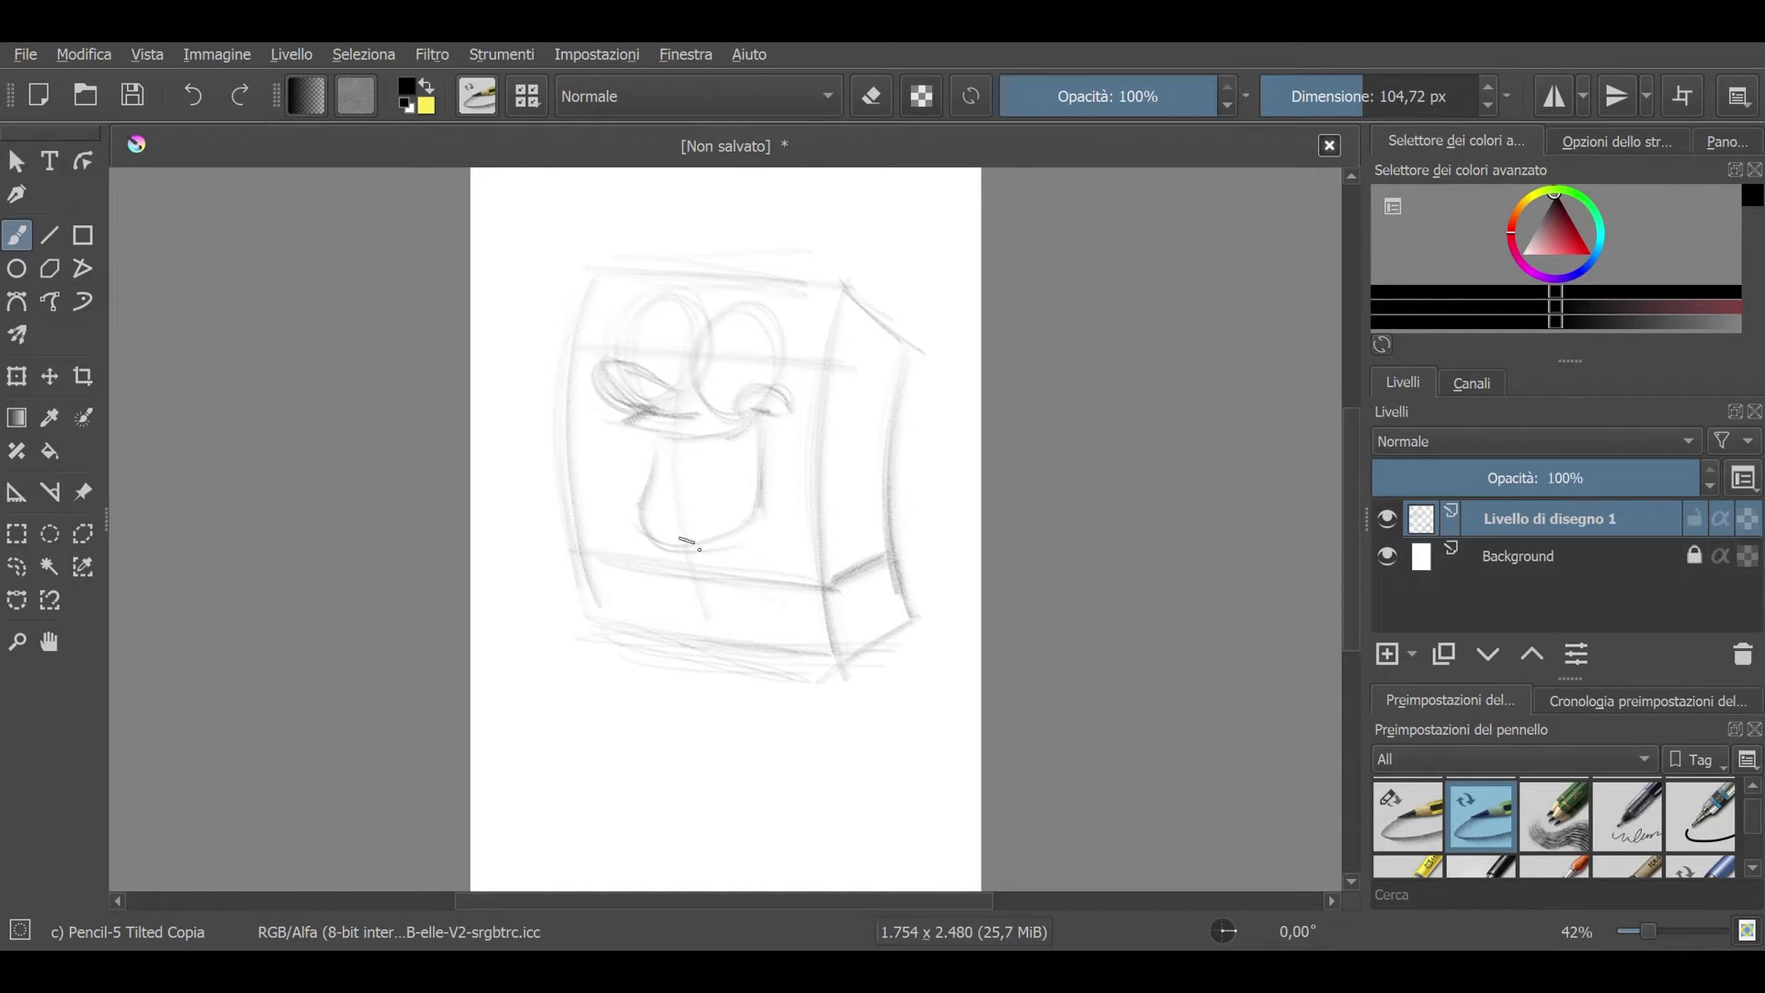
mouse_move(659, 428)
left_mouse_down()
mouse_move(643, 456)
mouse_move(717, 454)
left_mouse_up()
mouse_move(664, 532)
left_mouse_down()
mouse_move(706, 511)
mouse_move(742, 522)
left_mouse_up()
left_click_drag(735, 459, 741, 483)
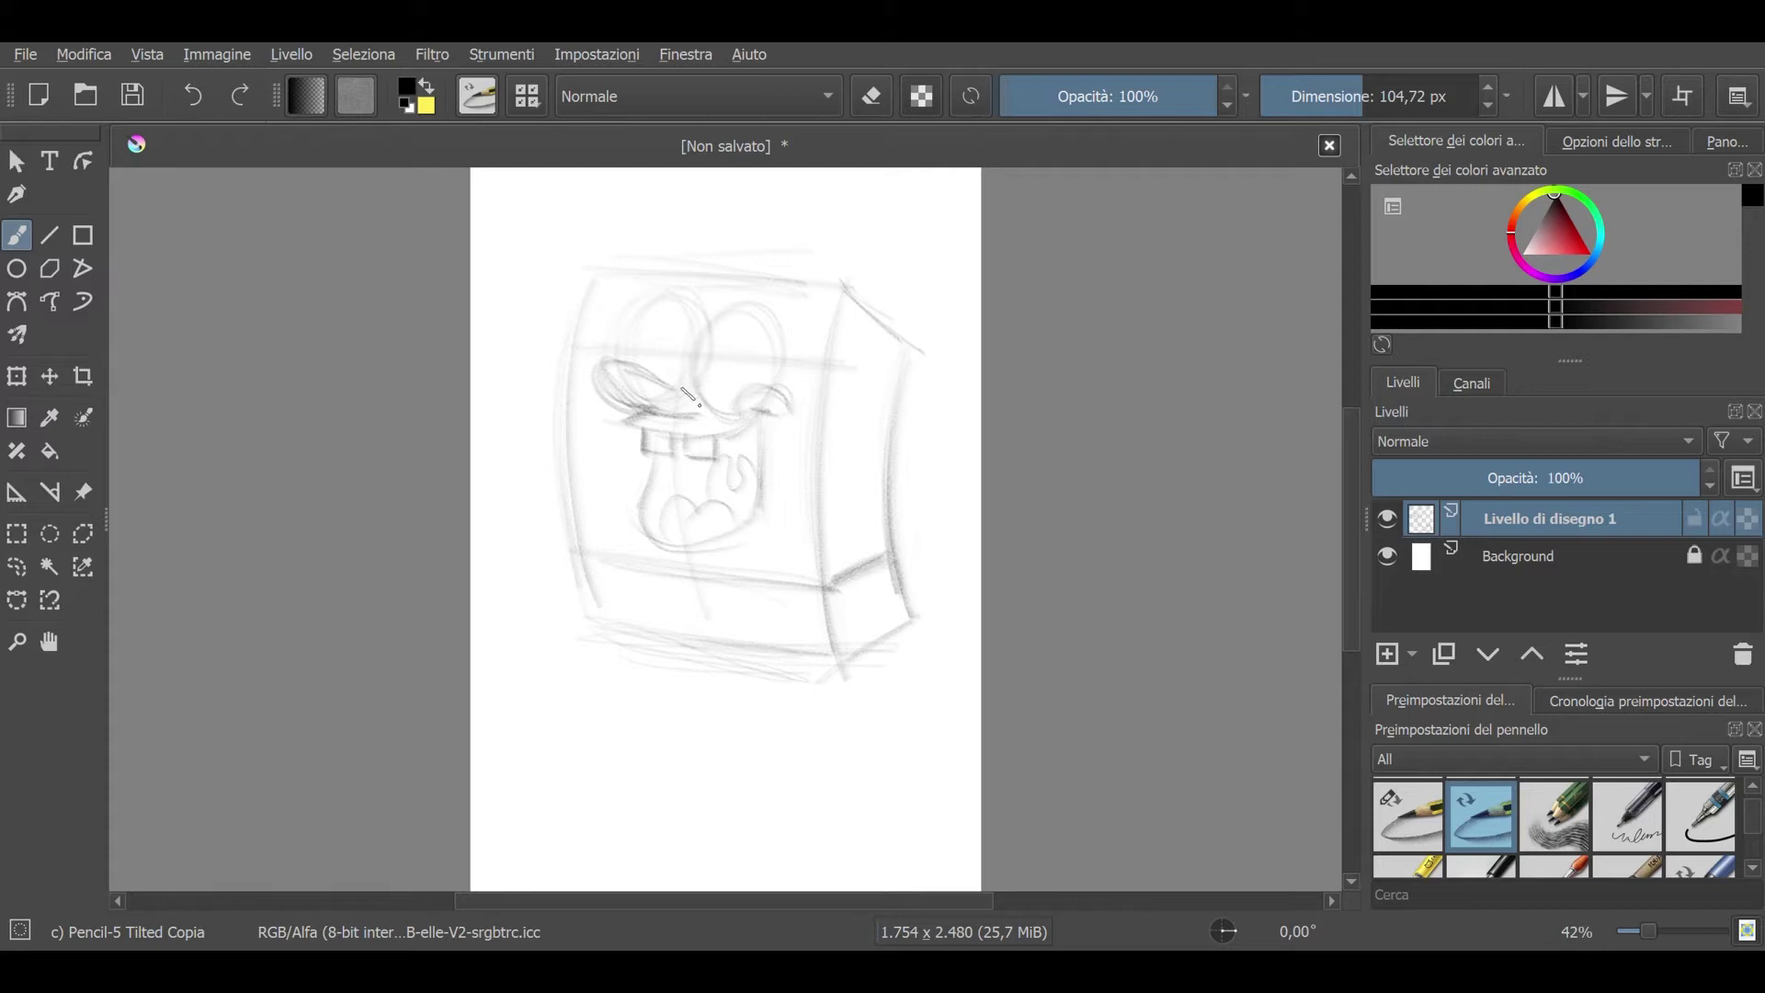
Step: Add a pupil inside the left eye and eyelashes above it
mouse_move(679, 365)
left_mouse_down()
mouse_move(690, 337)
mouse_move(754, 373)
left_mouse_up()
left_click_drag(643, 297, 639, 285)
left_click_drag(671, 292, 751, 291)
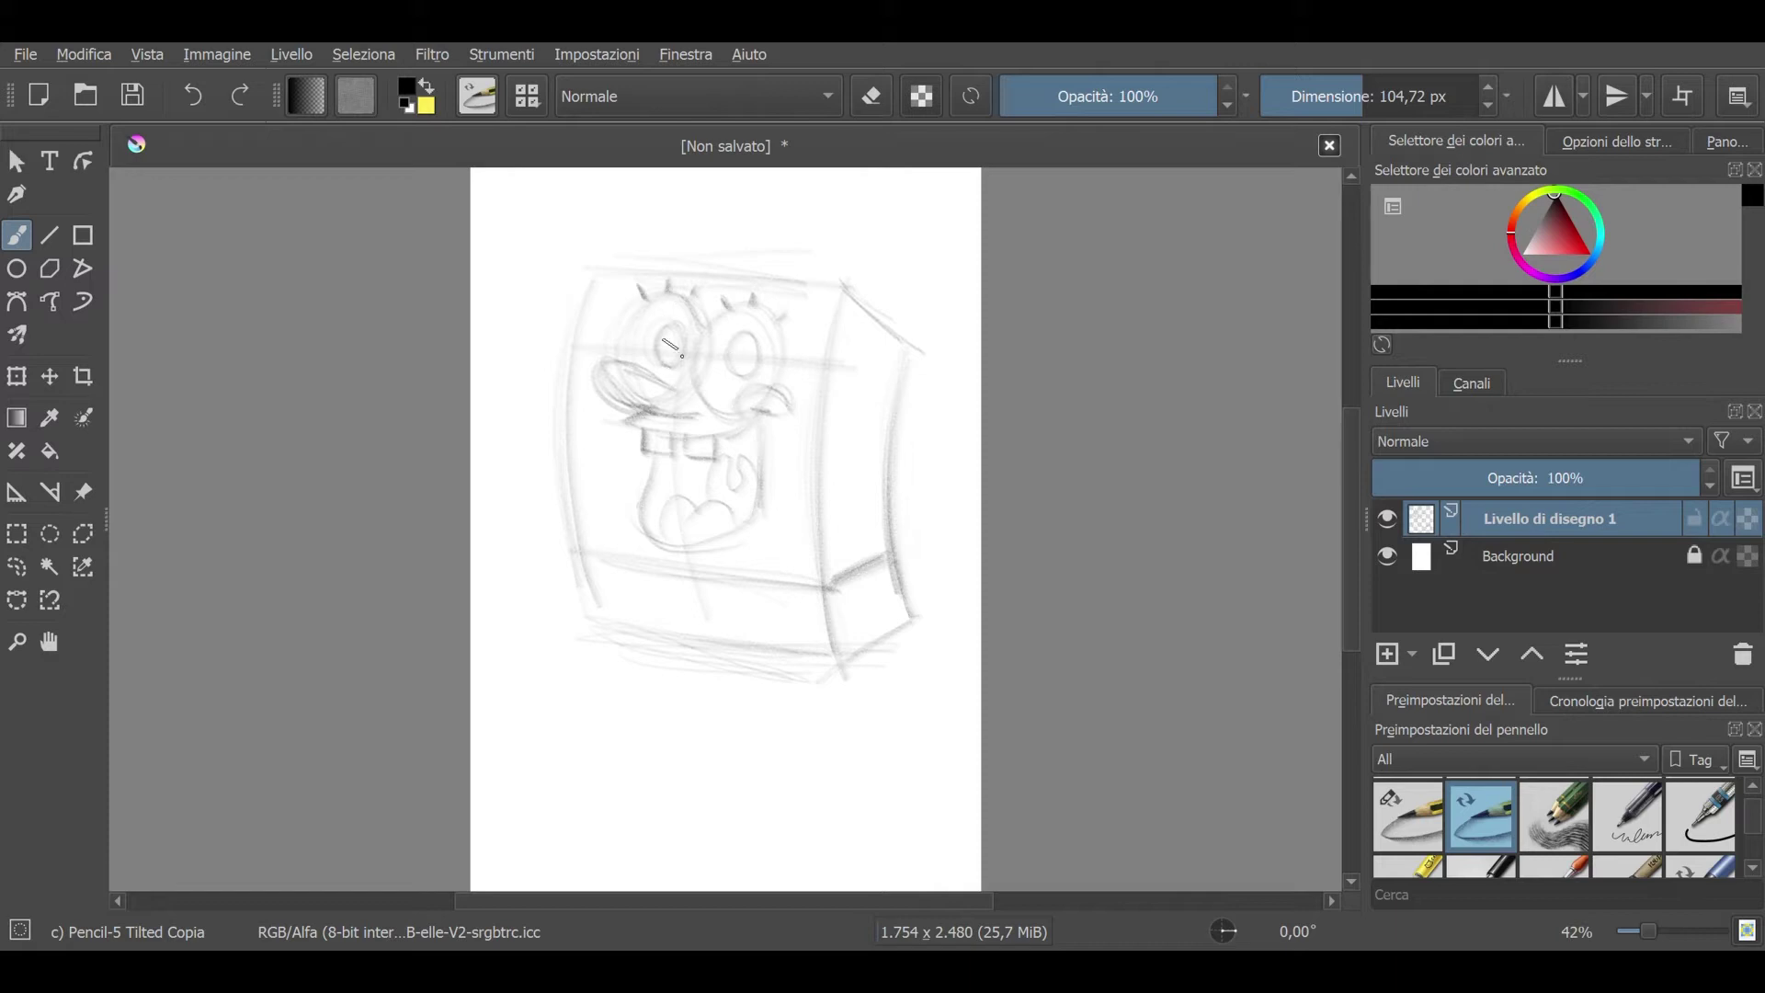
Step: Redraw and darken the left eye's pupil, then give the head's top-left a wavy edge
left_click_drag(677, 342, 748, 362)
mouse_move(658, 355)
left_mouse_down()
mouse_move(746, 380)
mouse_move(738, 354)
left_mouse_up()
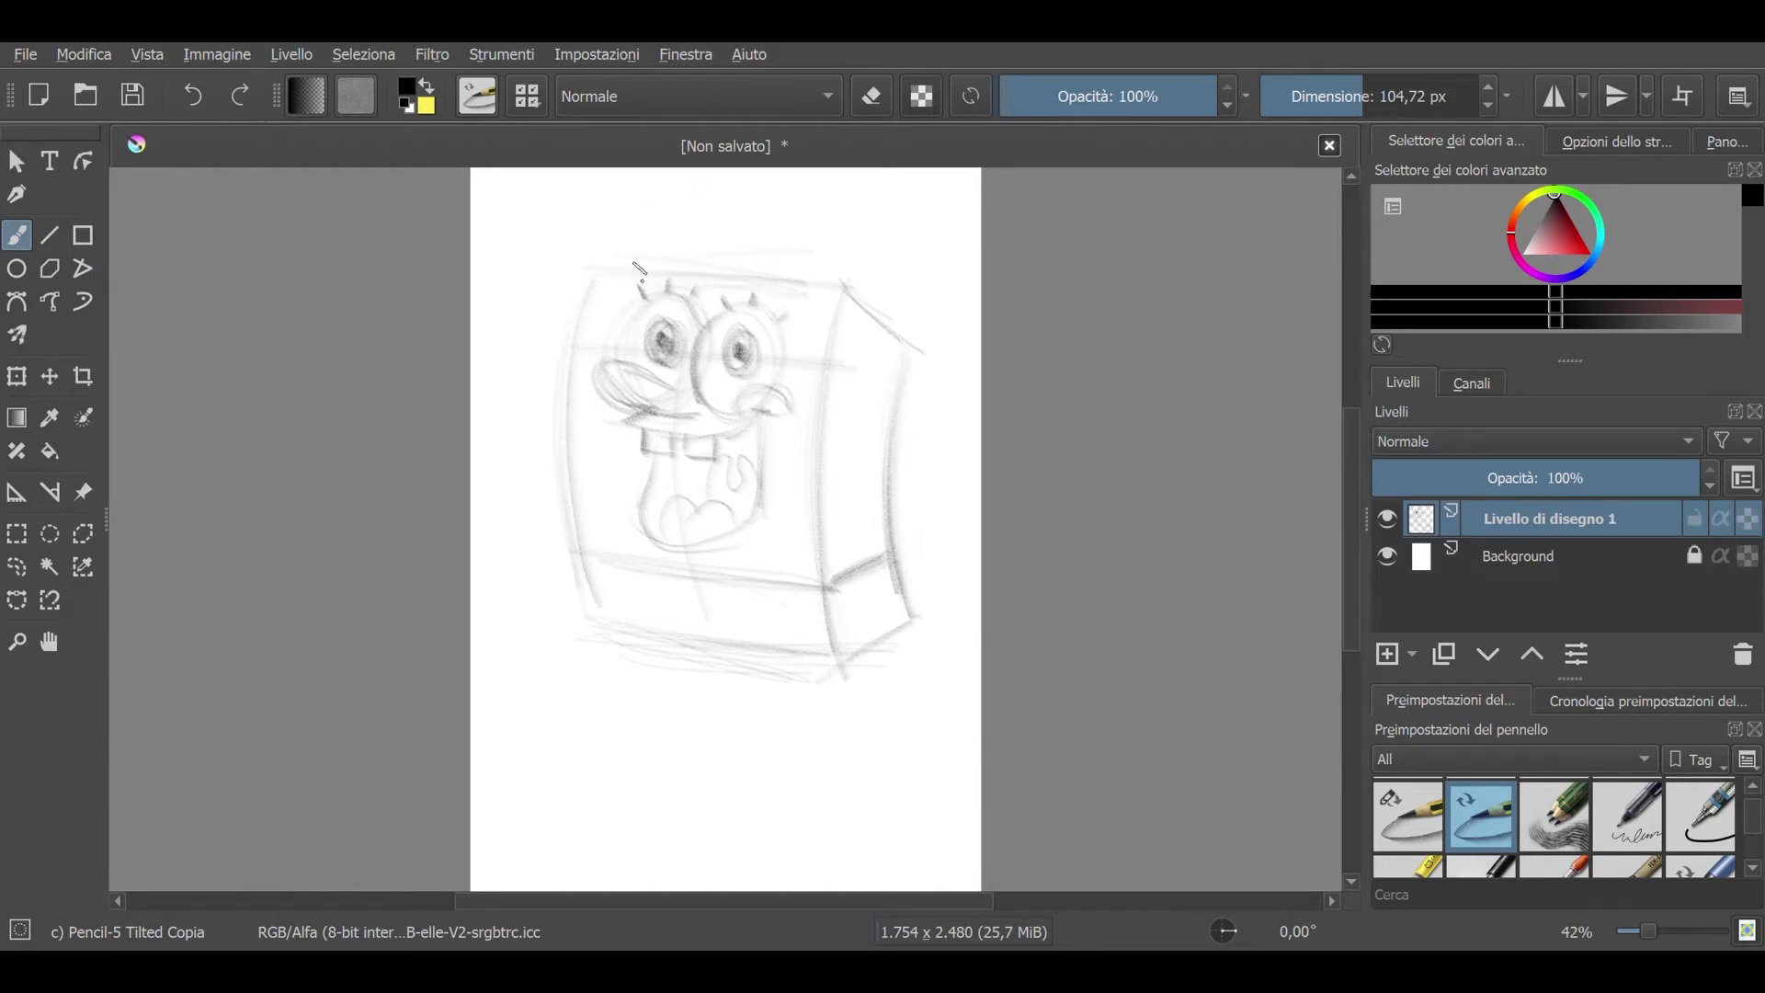
mouse_move(617, 269)
left_mouse_down()
mouse_move(585, 296)
mouse_move(568, 379)
mouse_move(588, 567)
mouse_move(825, 595)
left_mouse_up()
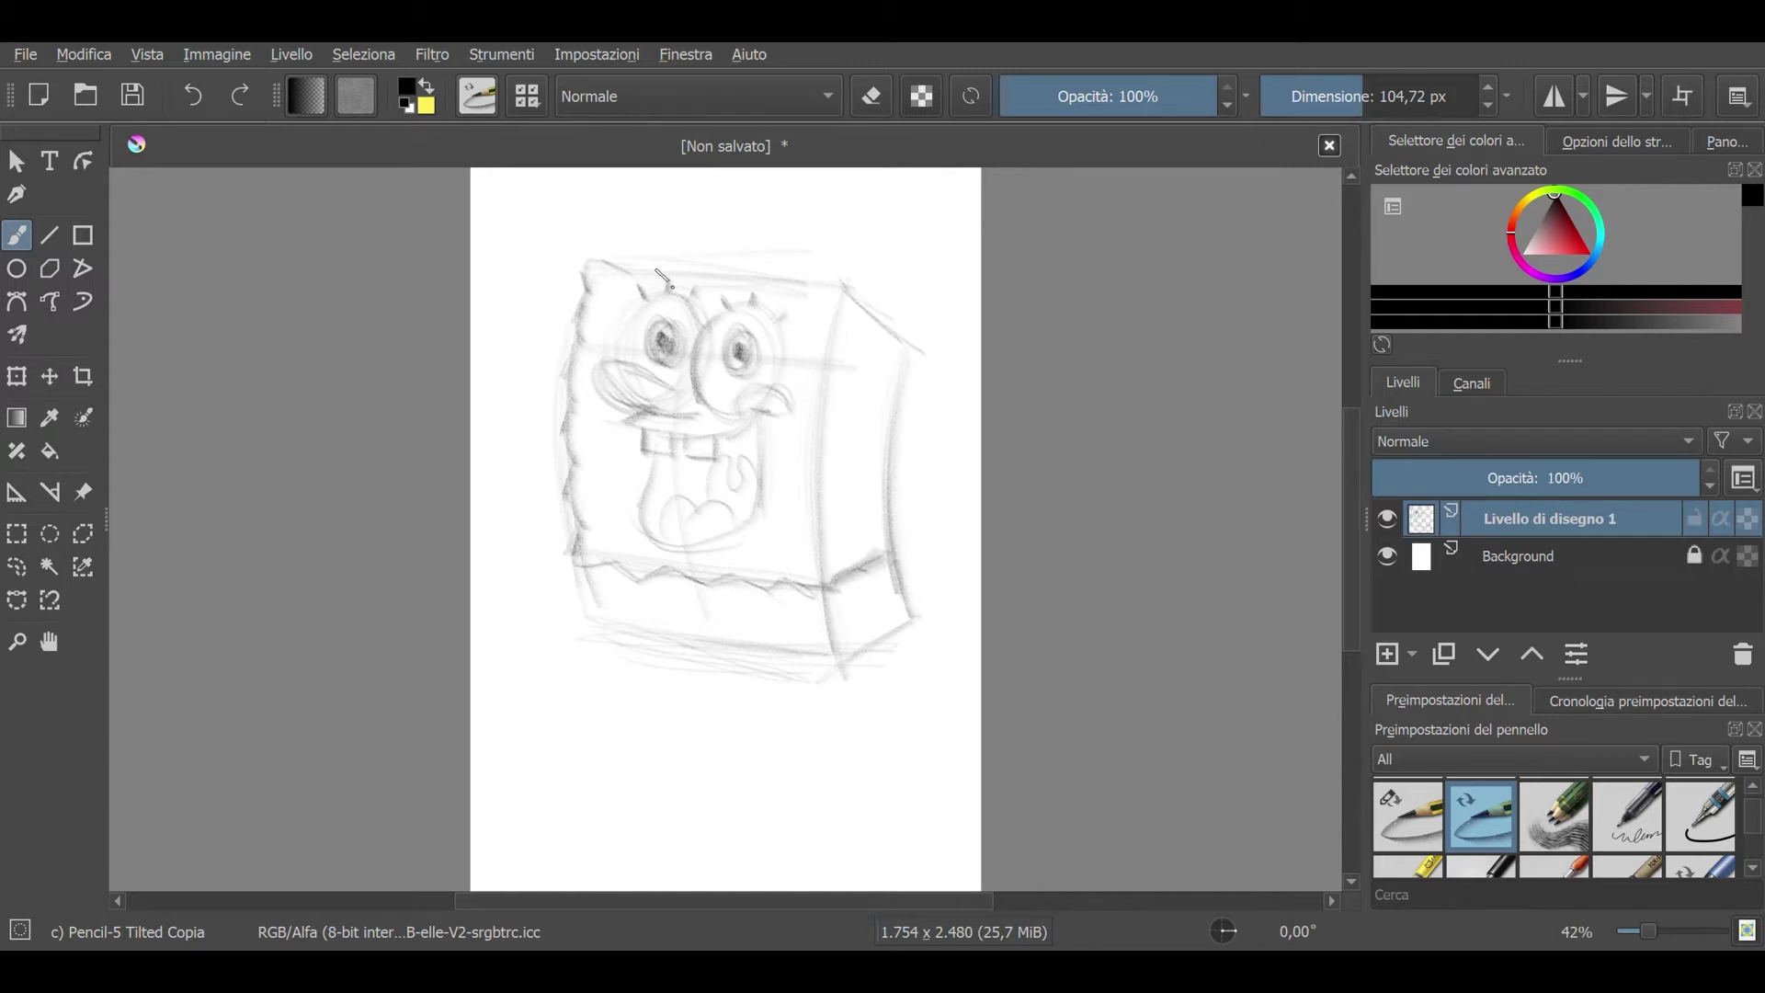
Step: Darken the head's top edge, right edge and top-right corner
left_click_drag(634, 273, 782, 277)
left_click_drag(846, 306, 821, 360)
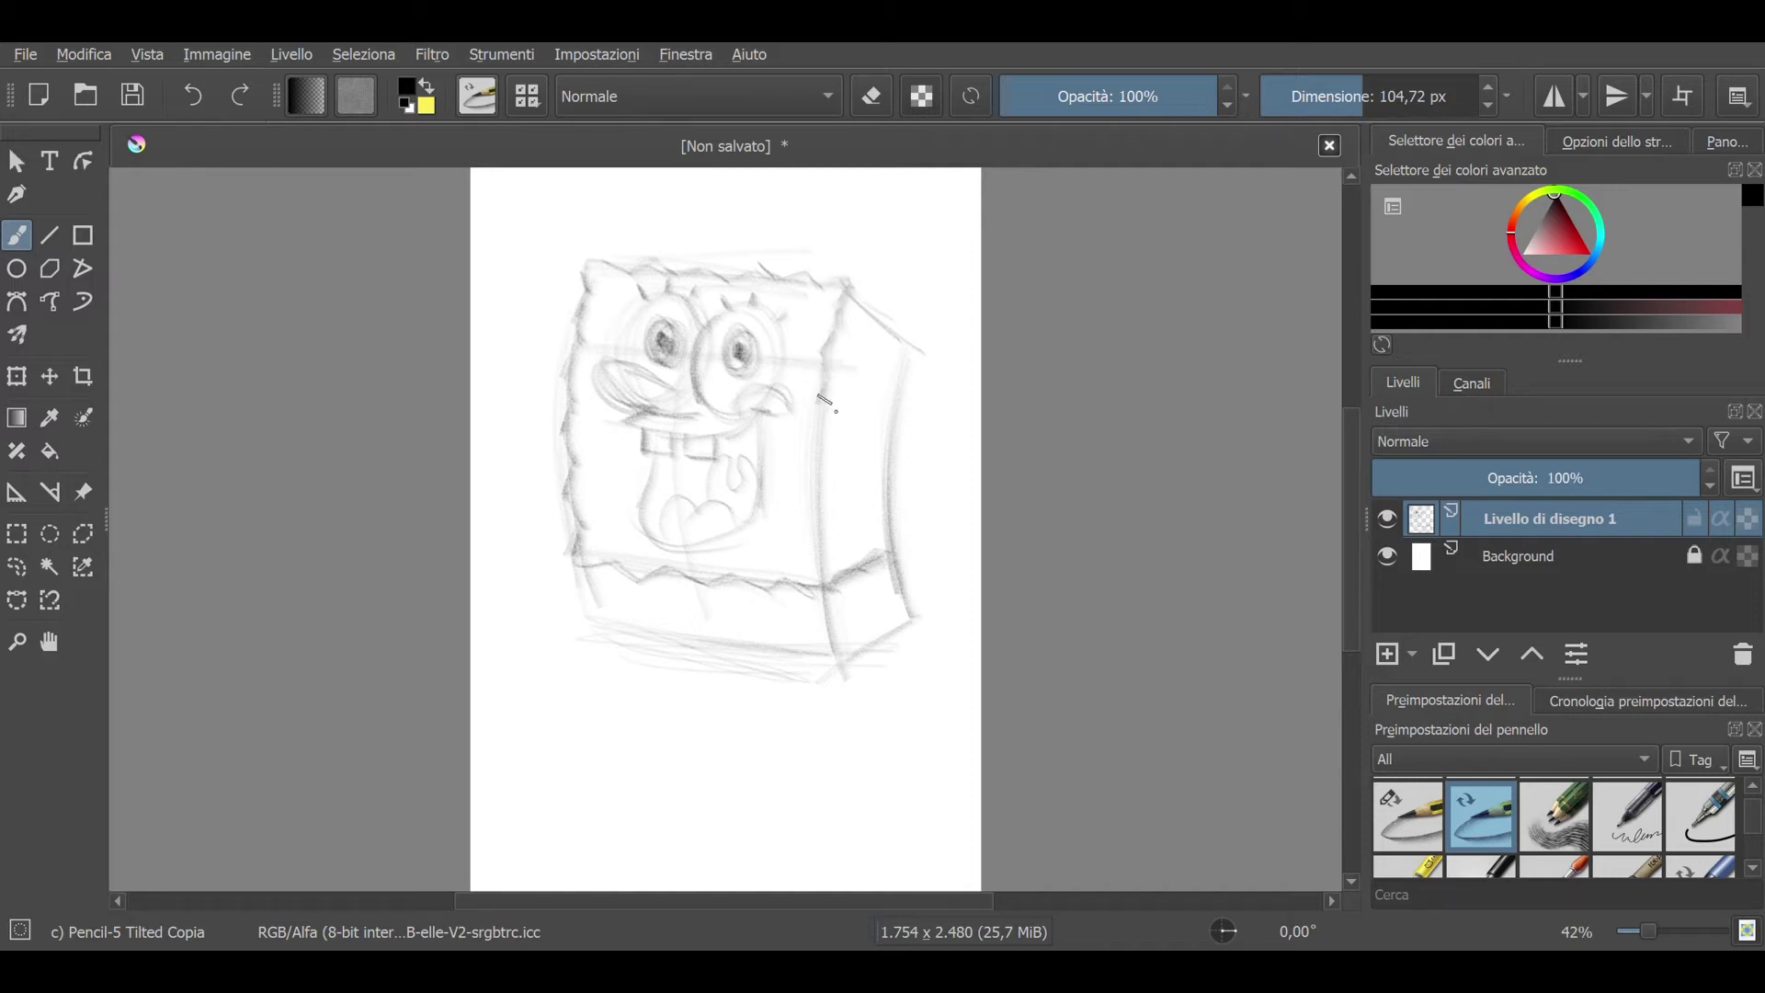
left_click_drag(823, 429, 819, 501)
mouse_move(847, 281)
left_mouse_down()
mouse_move(911, 372)
mouse_move(897, 432)
left_mouse_up()
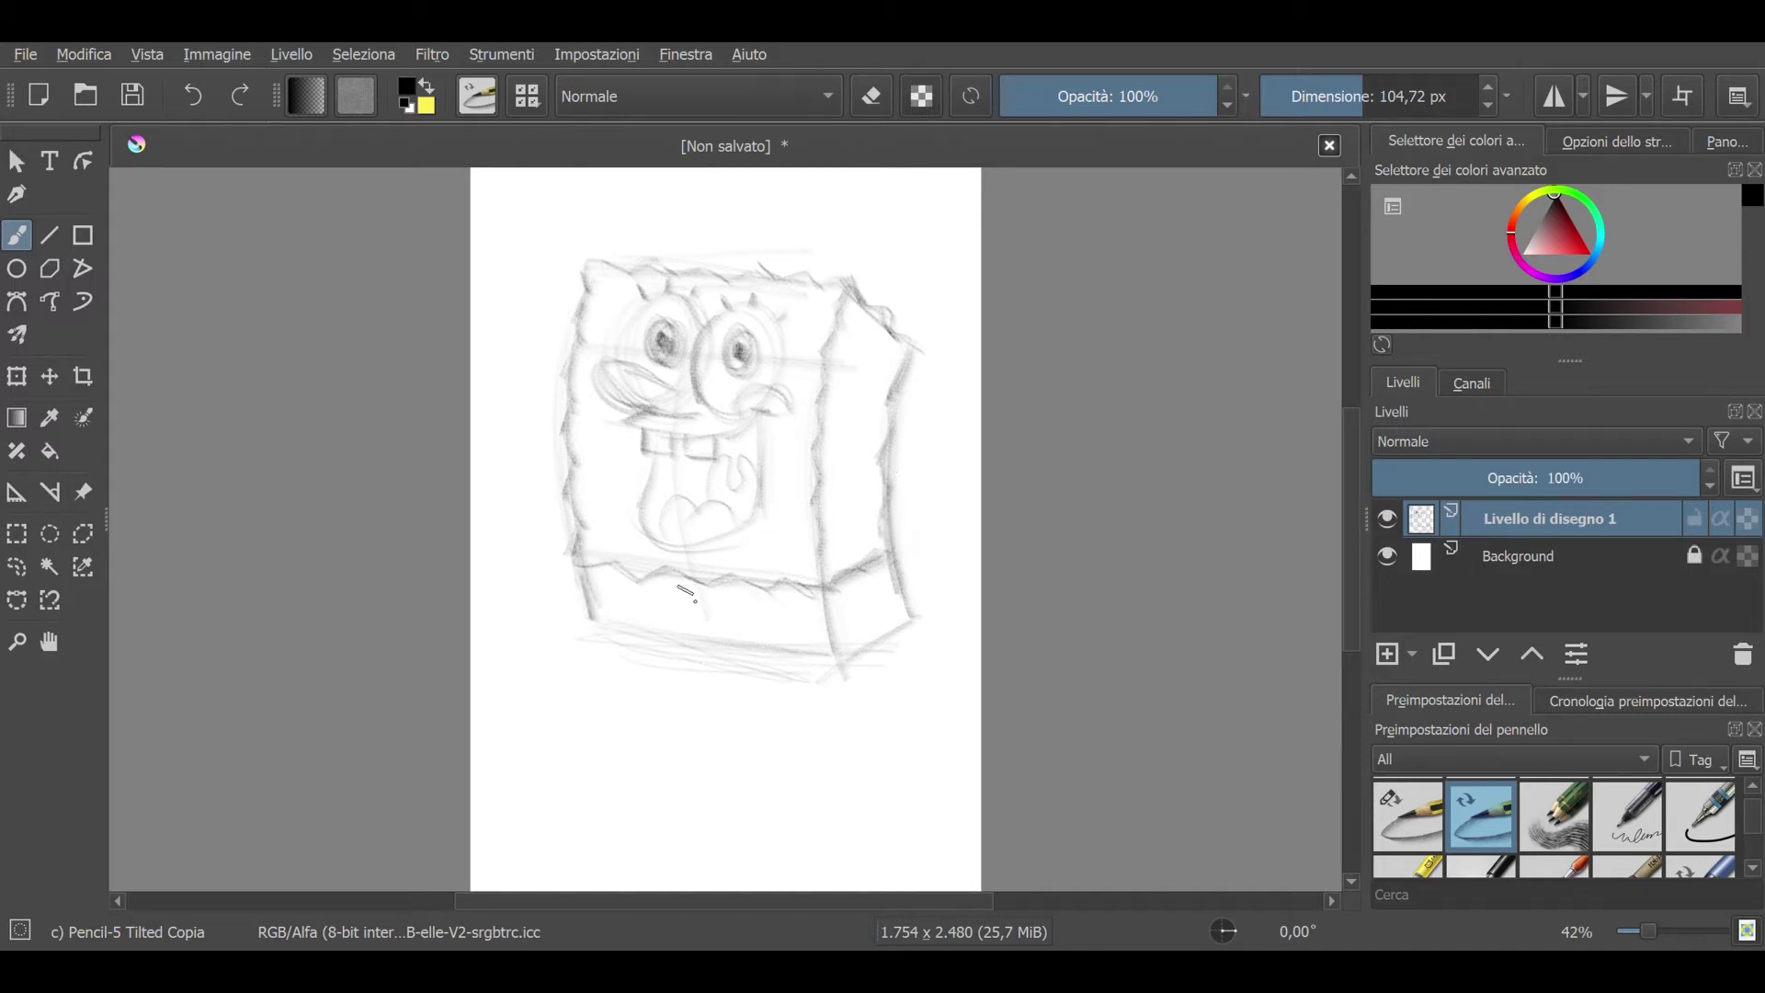
Step: Hatch the shirt band below the zigzag and sketch the shorts with short pant legs
mouse_move(596, 592)
left_mouse_down()
mouse_move(869, 612)
mouse_move(853, 620)
mouse_move(884, 579)
mouse_move(870, 586)
left_mouse_up()
left_click_drag(589, 602, 866, 607)
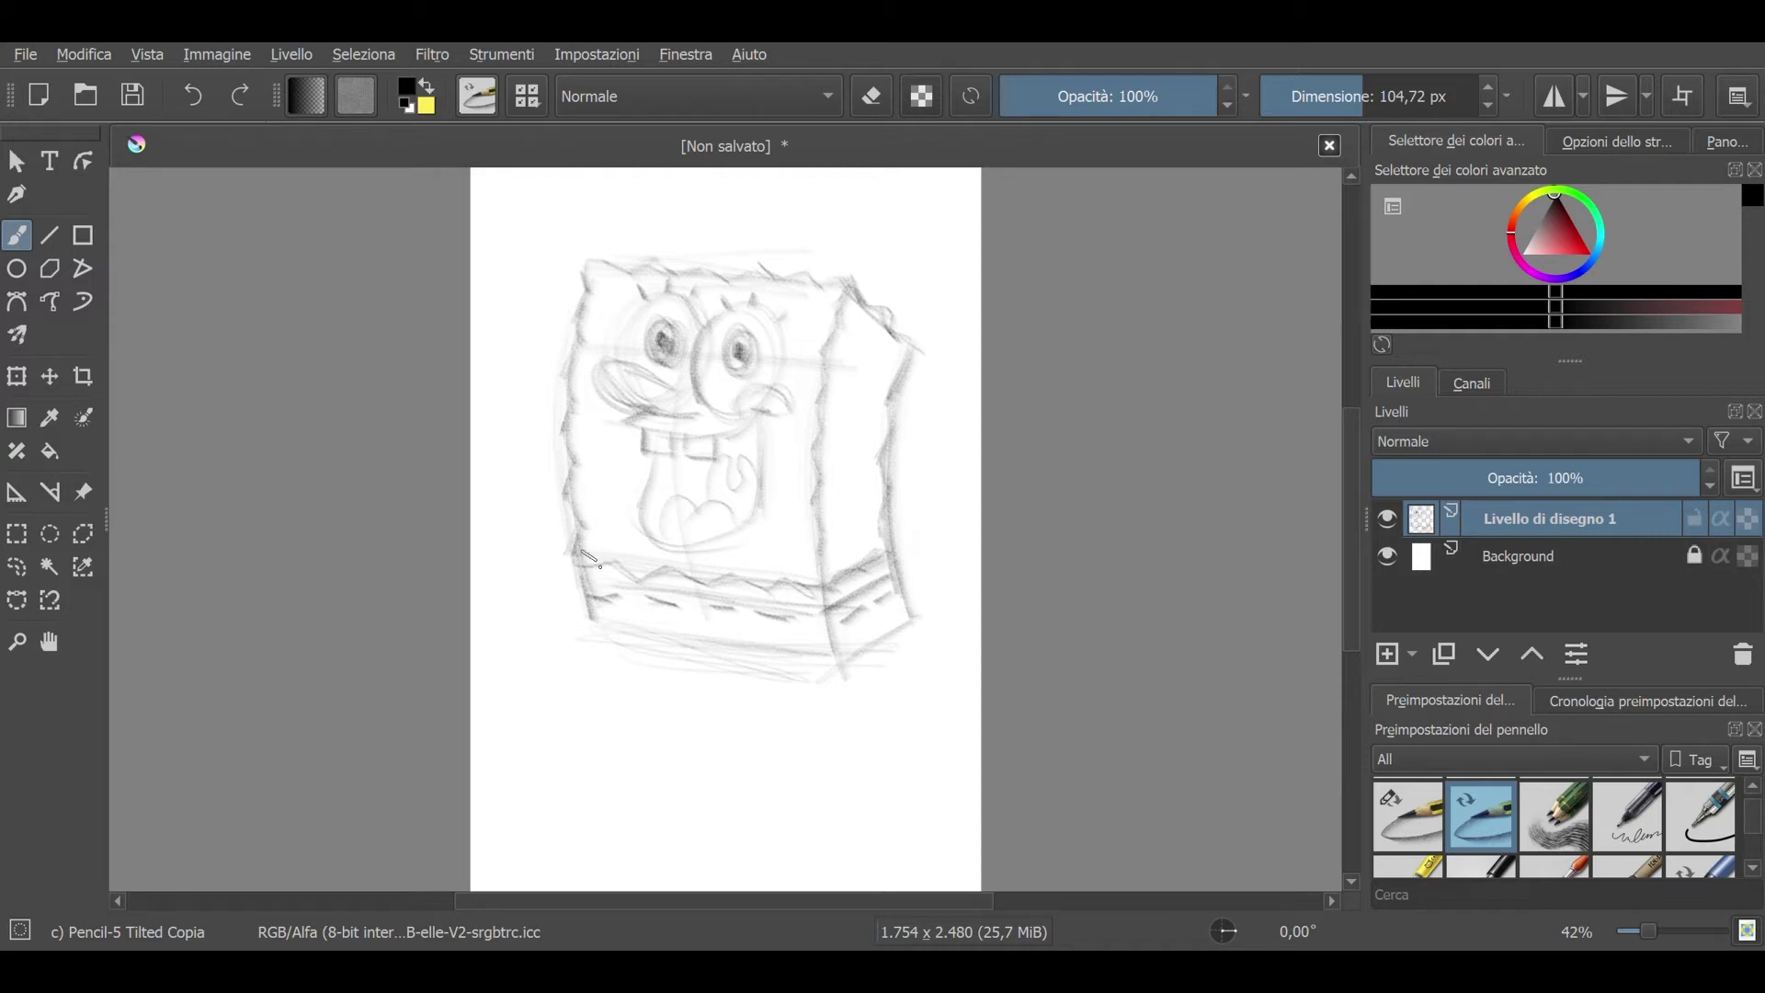
left_click_drag(642, 641, 814, 661)
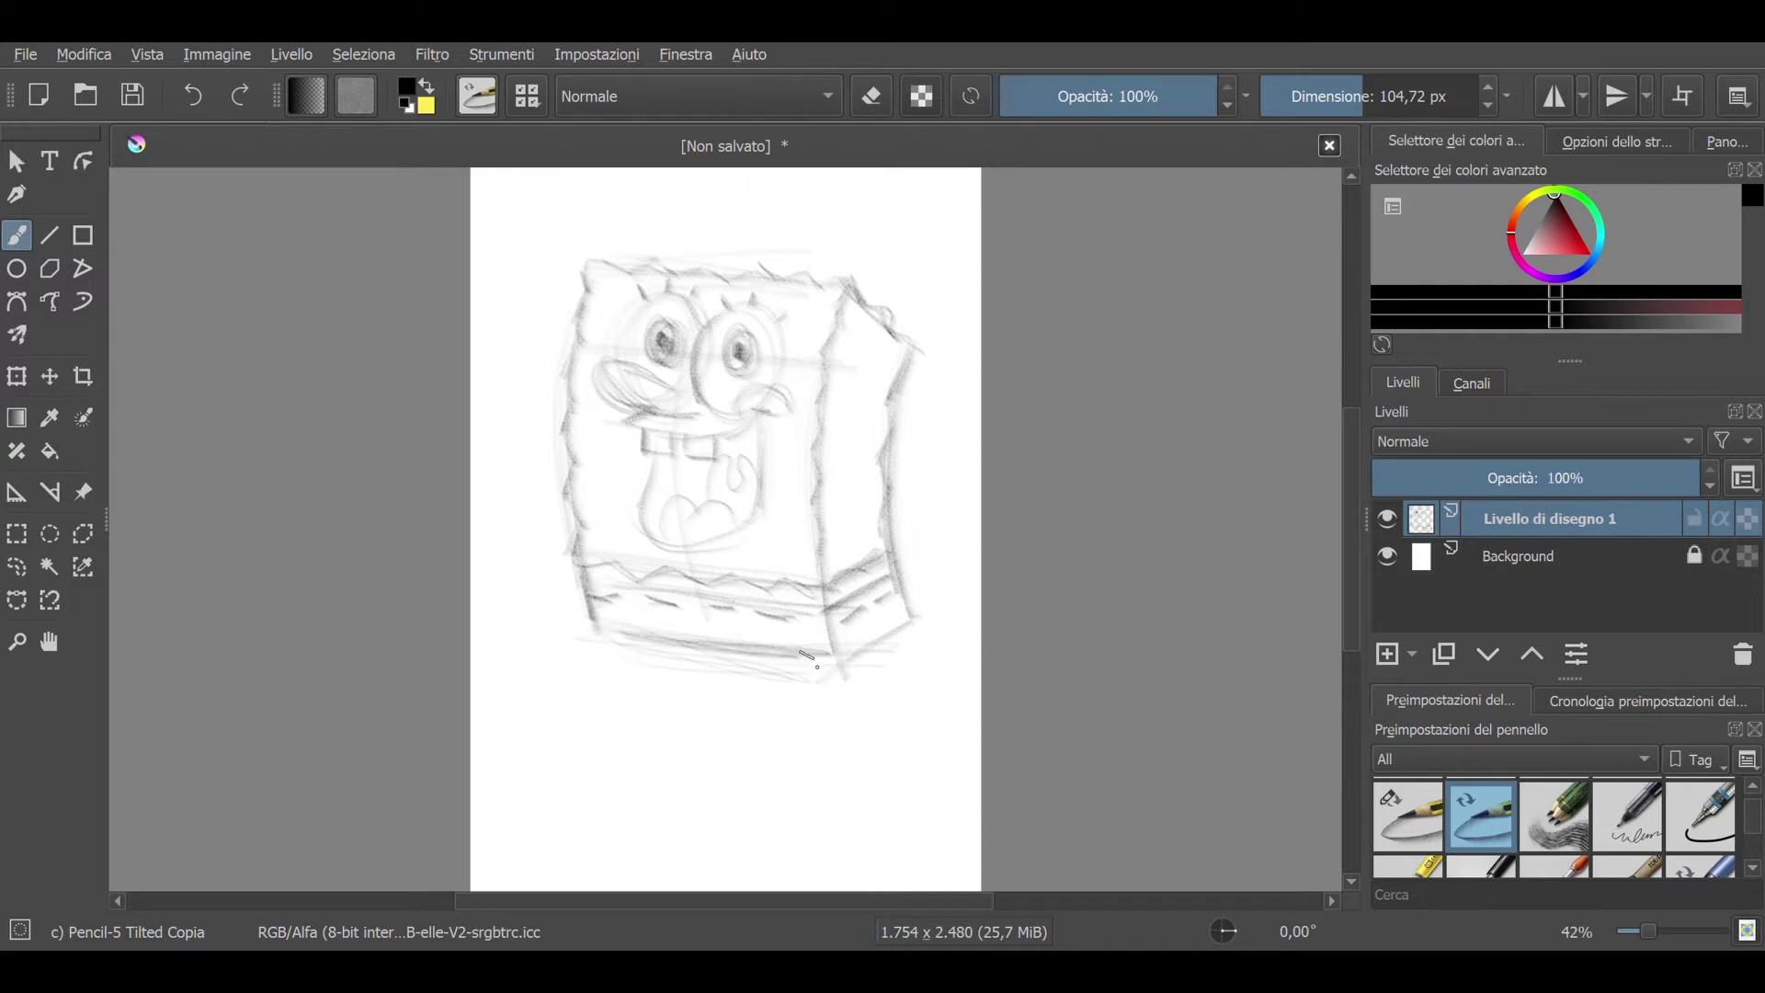
mouse_move(647, 644)
left_mouse_down()
mouse_move(650, 671)
mouse_move(837, 681)
left_mouse_up()
Step: Draw two thin legs below the shorts ending in round shoes, and begin the left arm
left_click_drag(676, 678, 706, 759)
left_click_drag(789, 685, 828, 763)
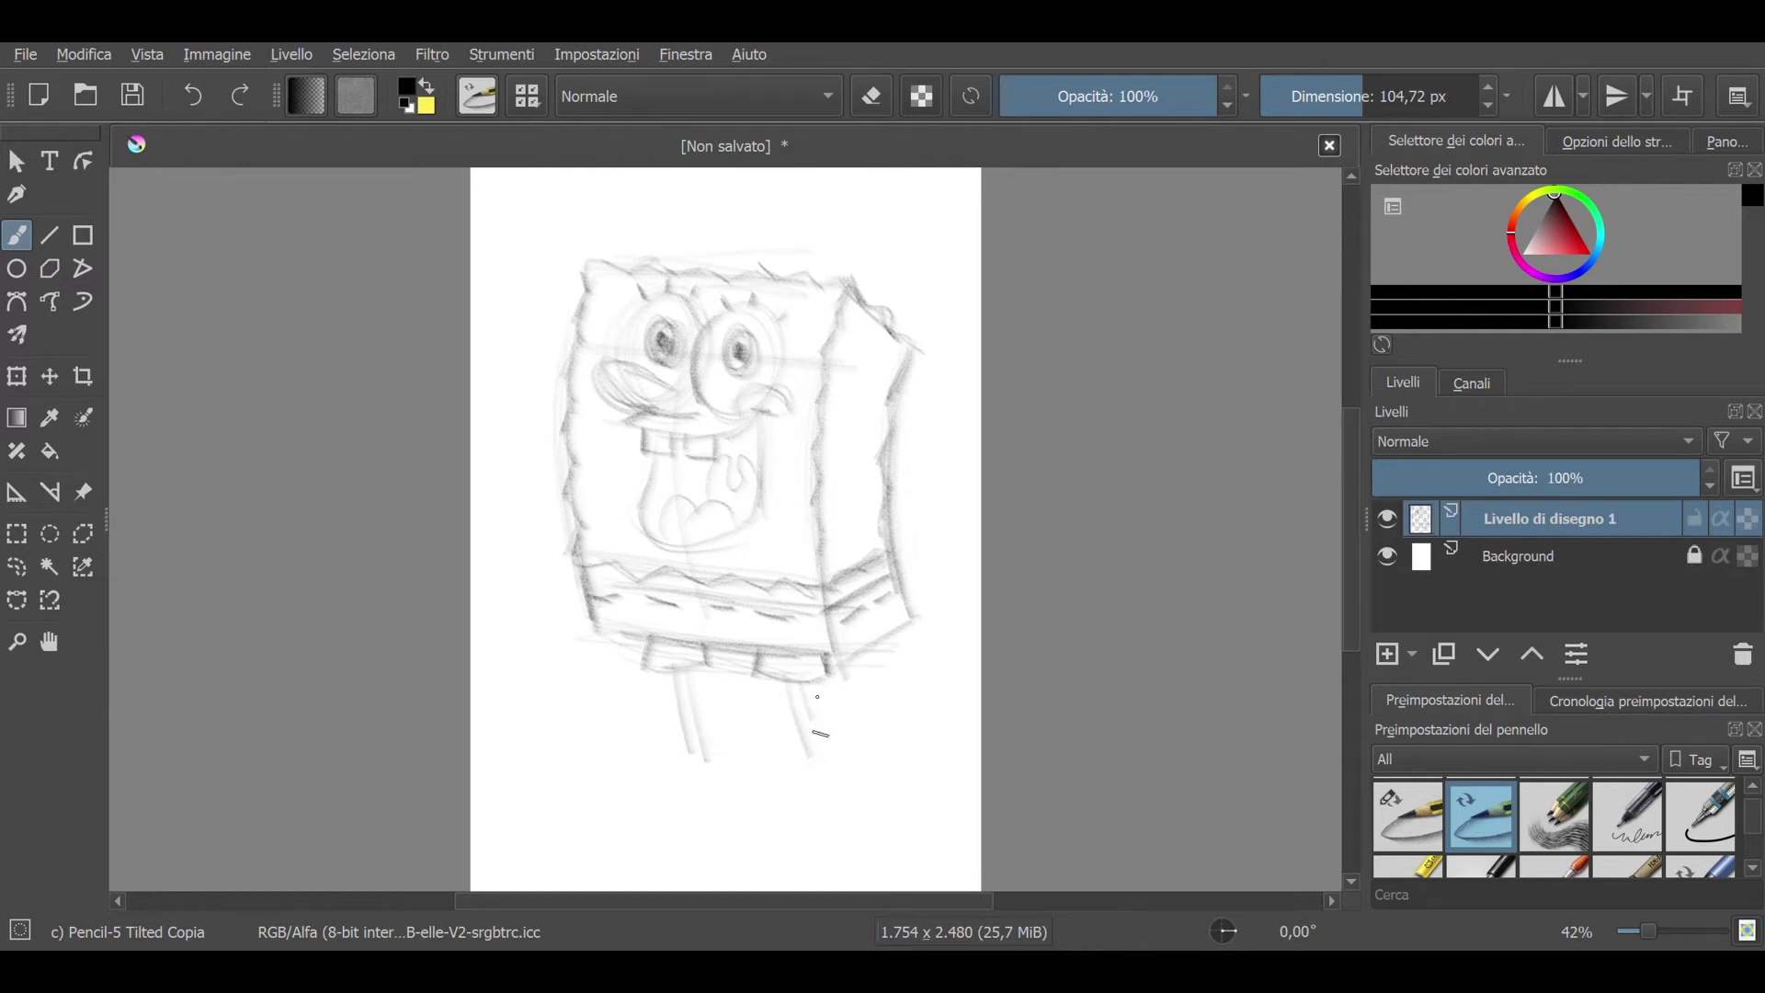
left_click_drag(680, 750, 703, 758)
left_click_drag(833, 776, 813, 746)
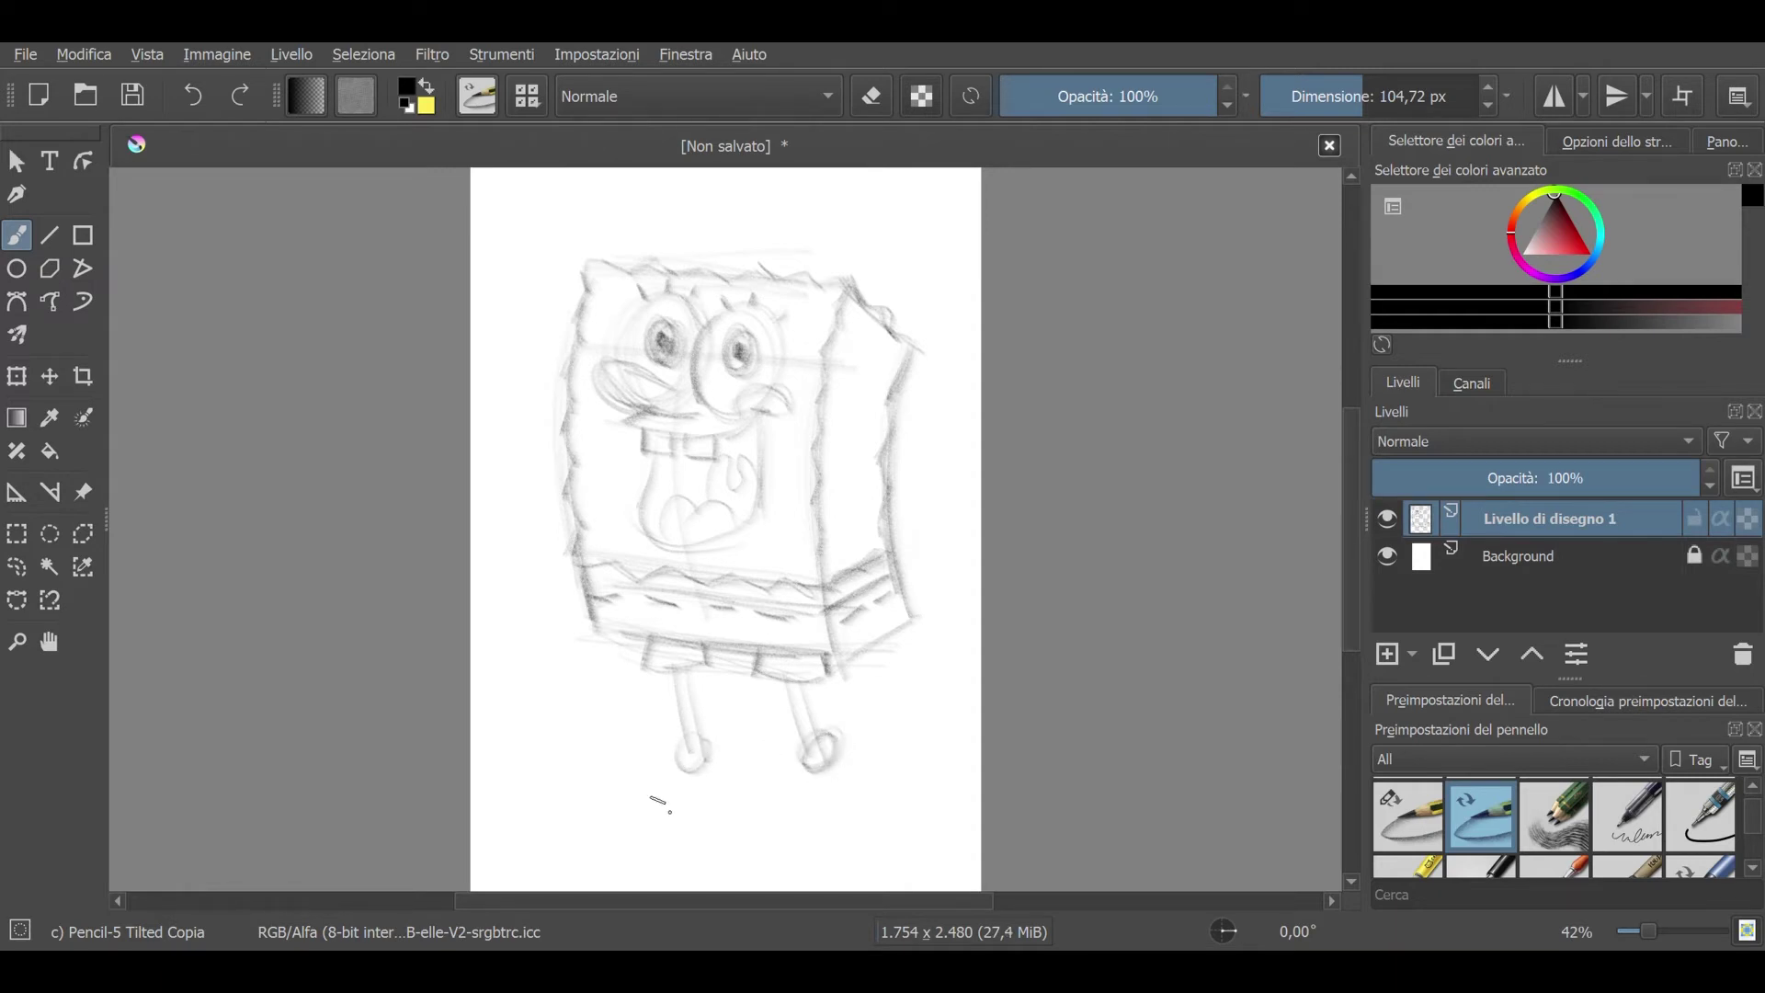
mouse_move(702, 784)
left_mouse_down()
mouse_move(686, 791)
mouse_move(711, 789)
left_mouse_up()
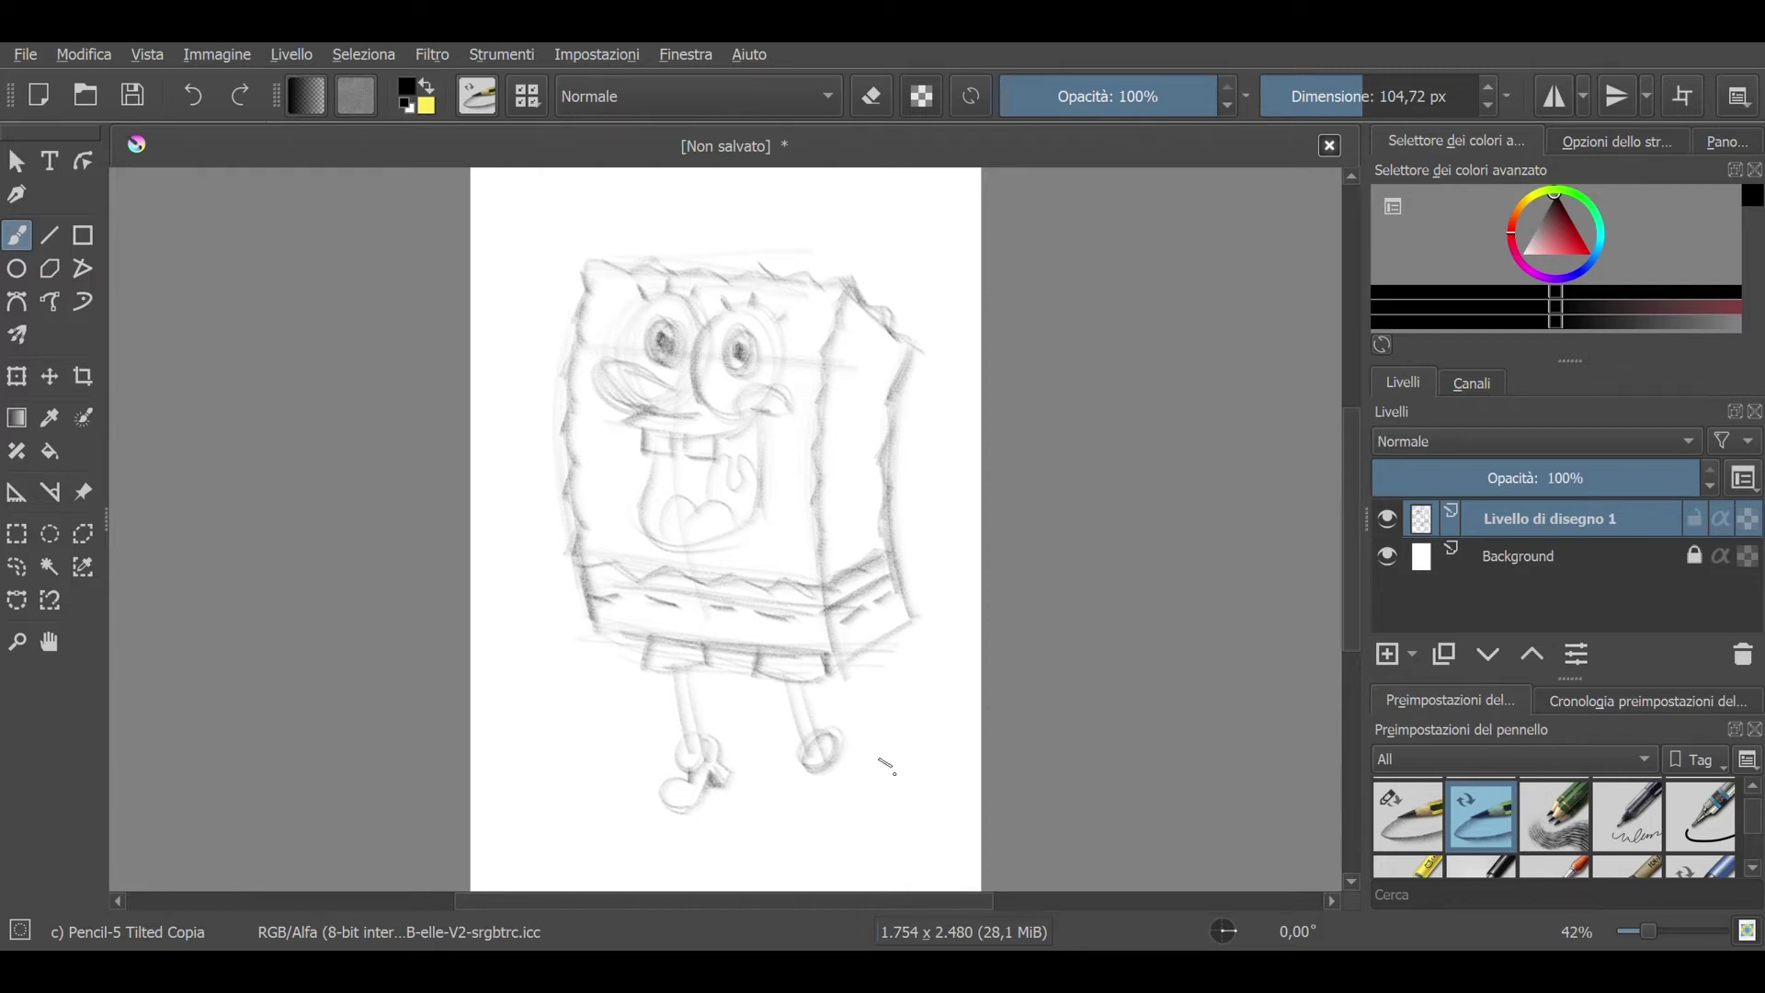
left_click_drag(798, 772, 869, 817)
mouse_move(563, 501)
left_mouse_down()
mouse_move(586, 533)
mouse_move(542, 570)
mouse_move(560, 529)
left_mouse_up()
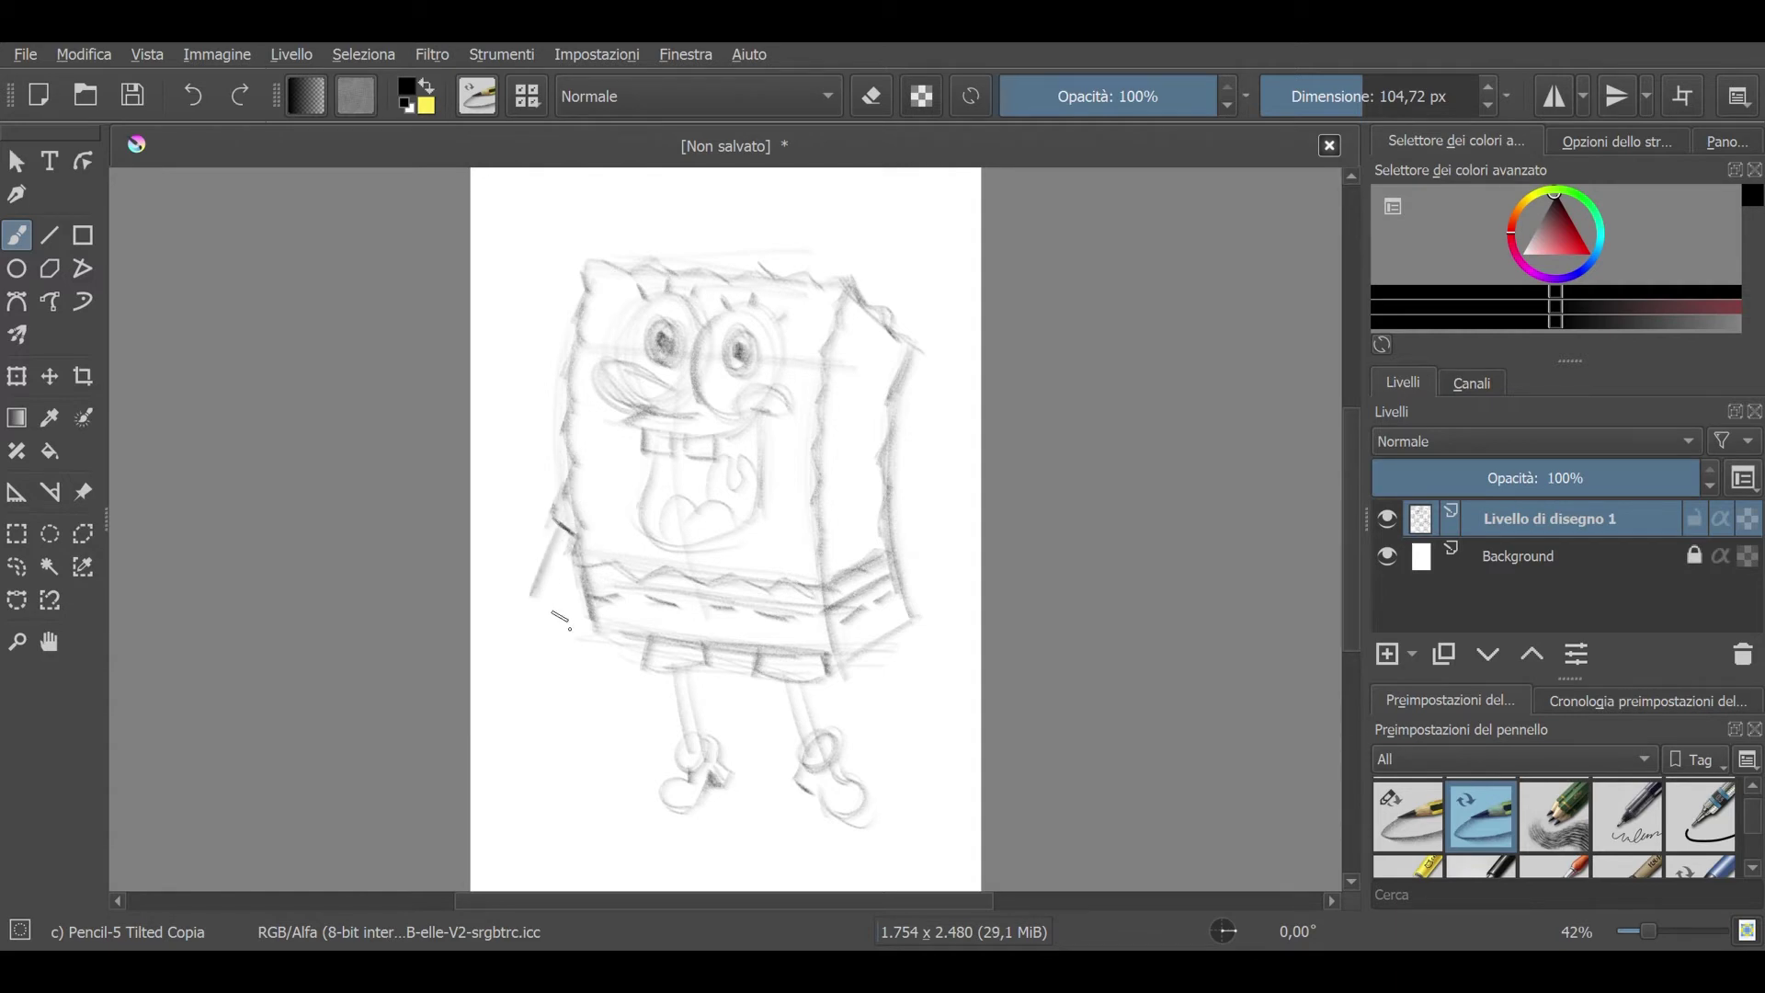
Step: Extend the left arm to a hand with fingers and thumb, and draw a sponge hole on the side
left_click_drag(544, 602, 566, 542)
left_click_drag(552, 607, 558, 645)
left_click_drag(532, 649, 526, 676)
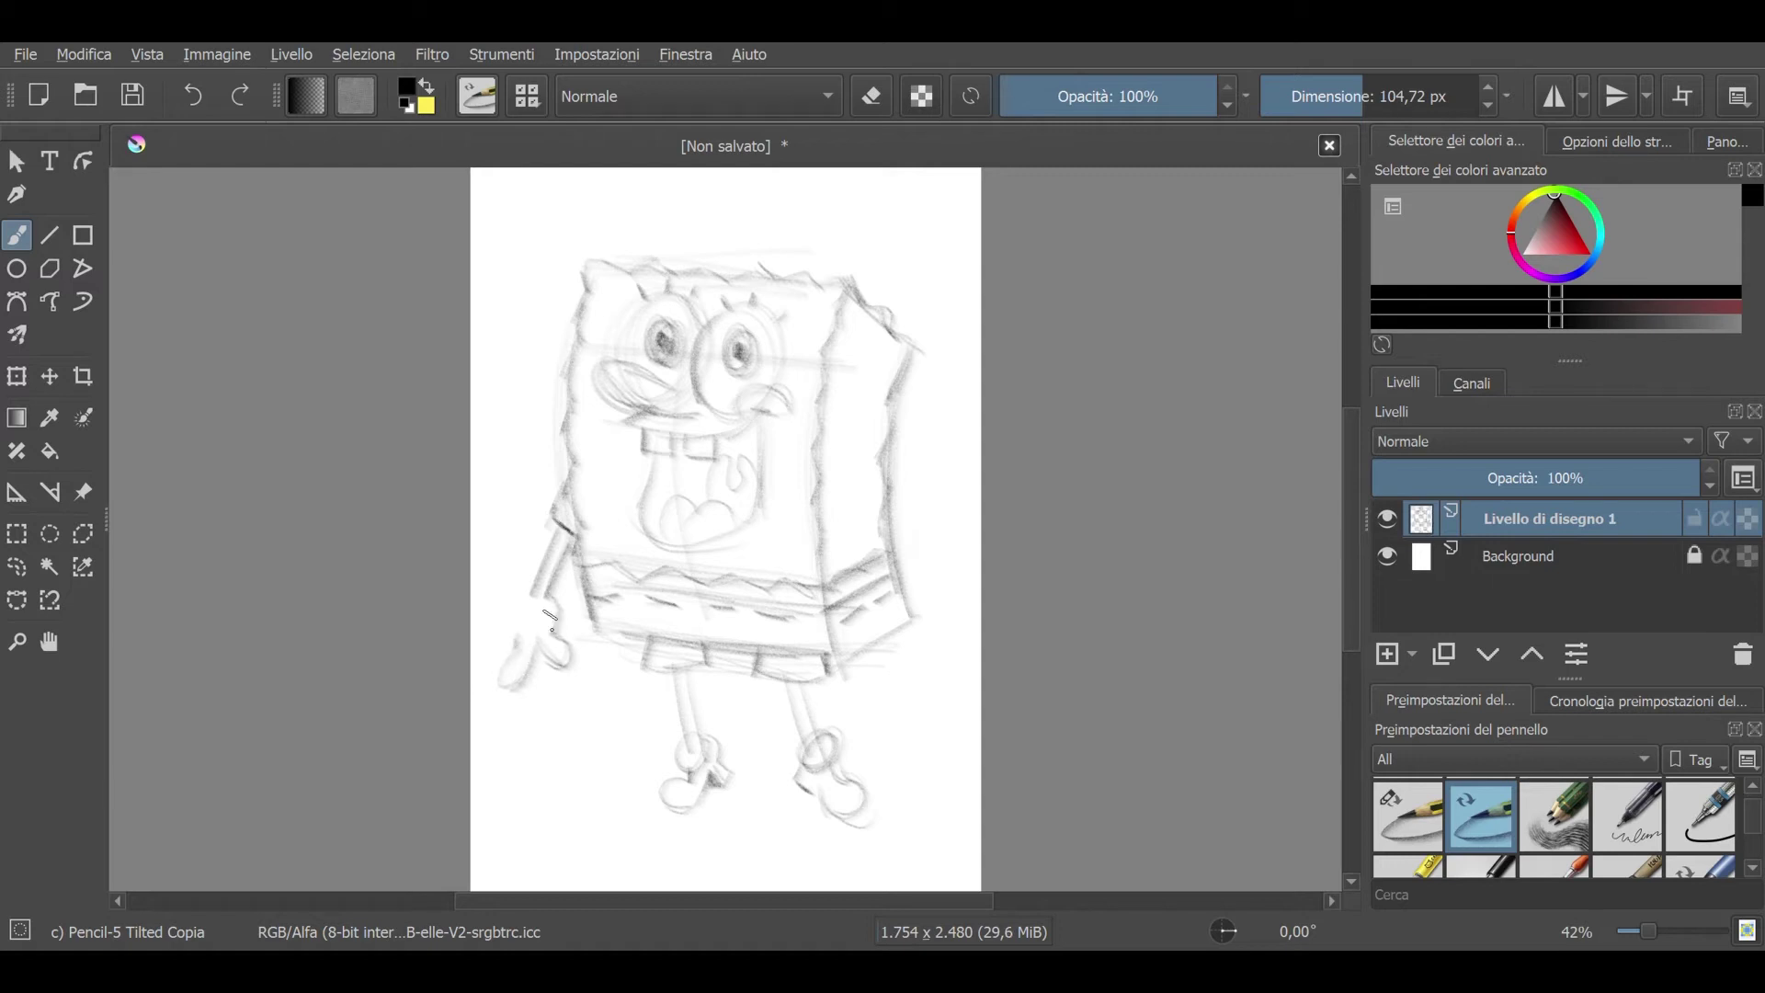
mouse_move(504, 643)
left_mouse_down()
mouse_move(492, 678)
mouse_move(496, 616)
mouse_move(550, 588)
mouse_move(501, 625)
left_mouse_up()
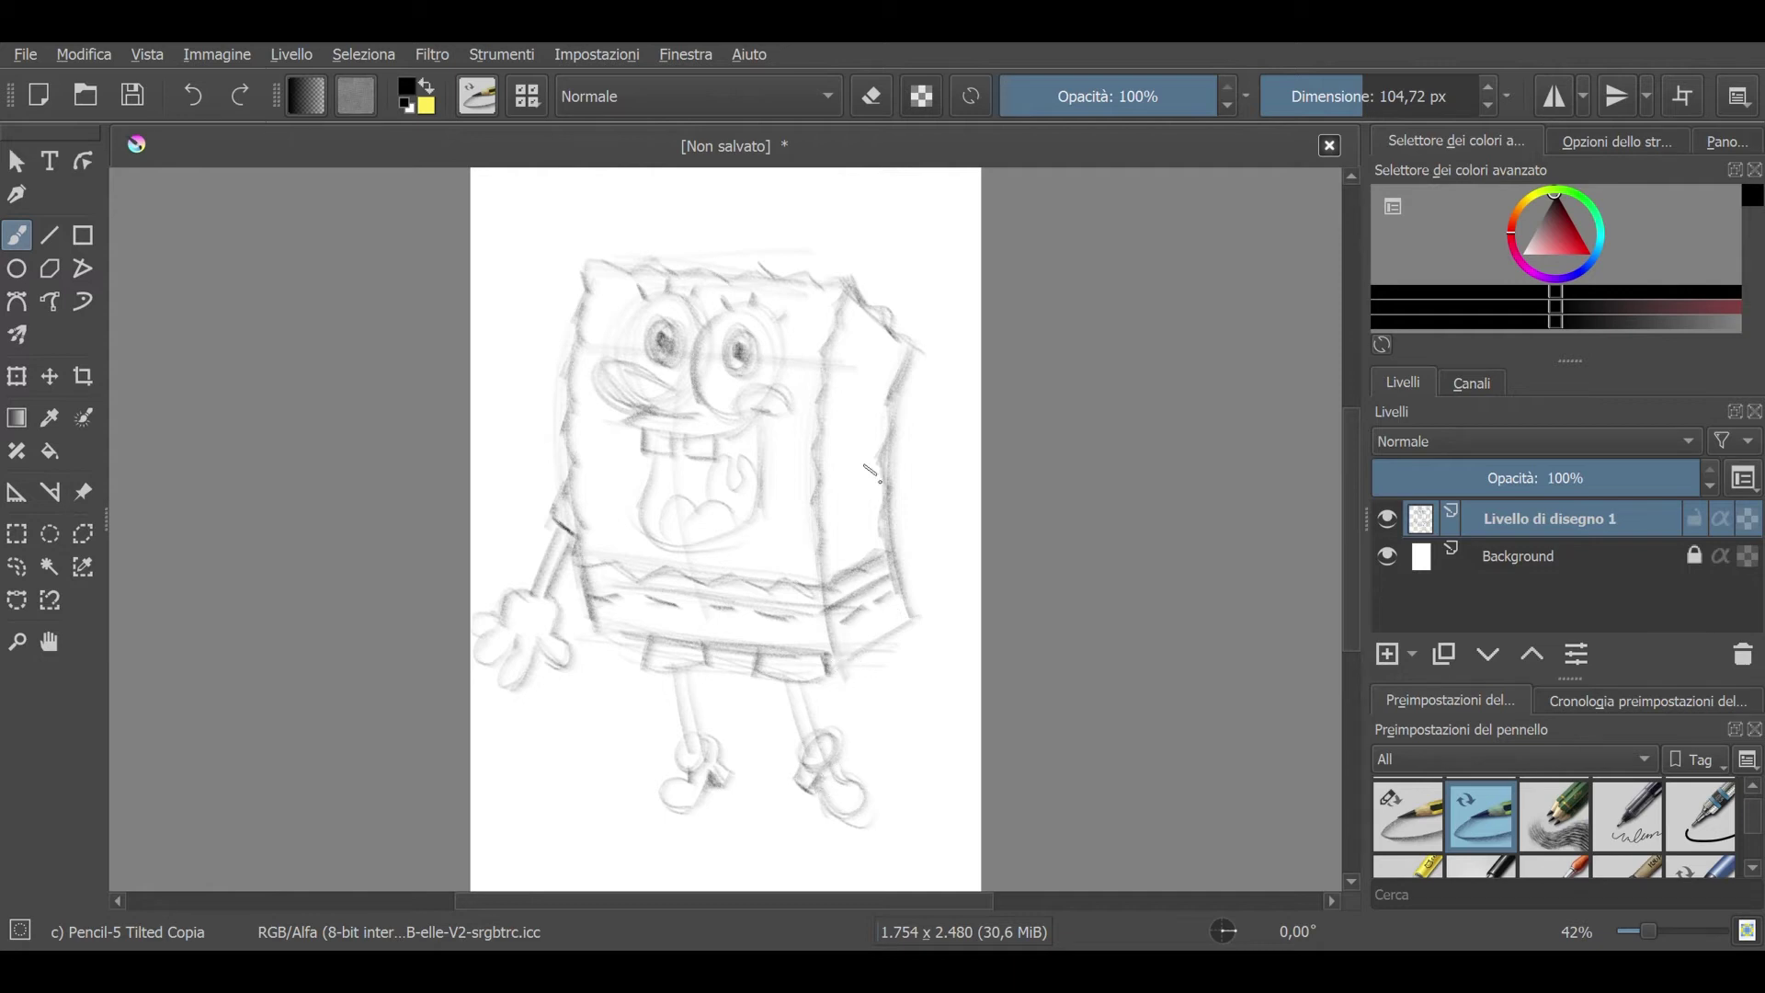
left_click_drag(873, 377, 860, 463)
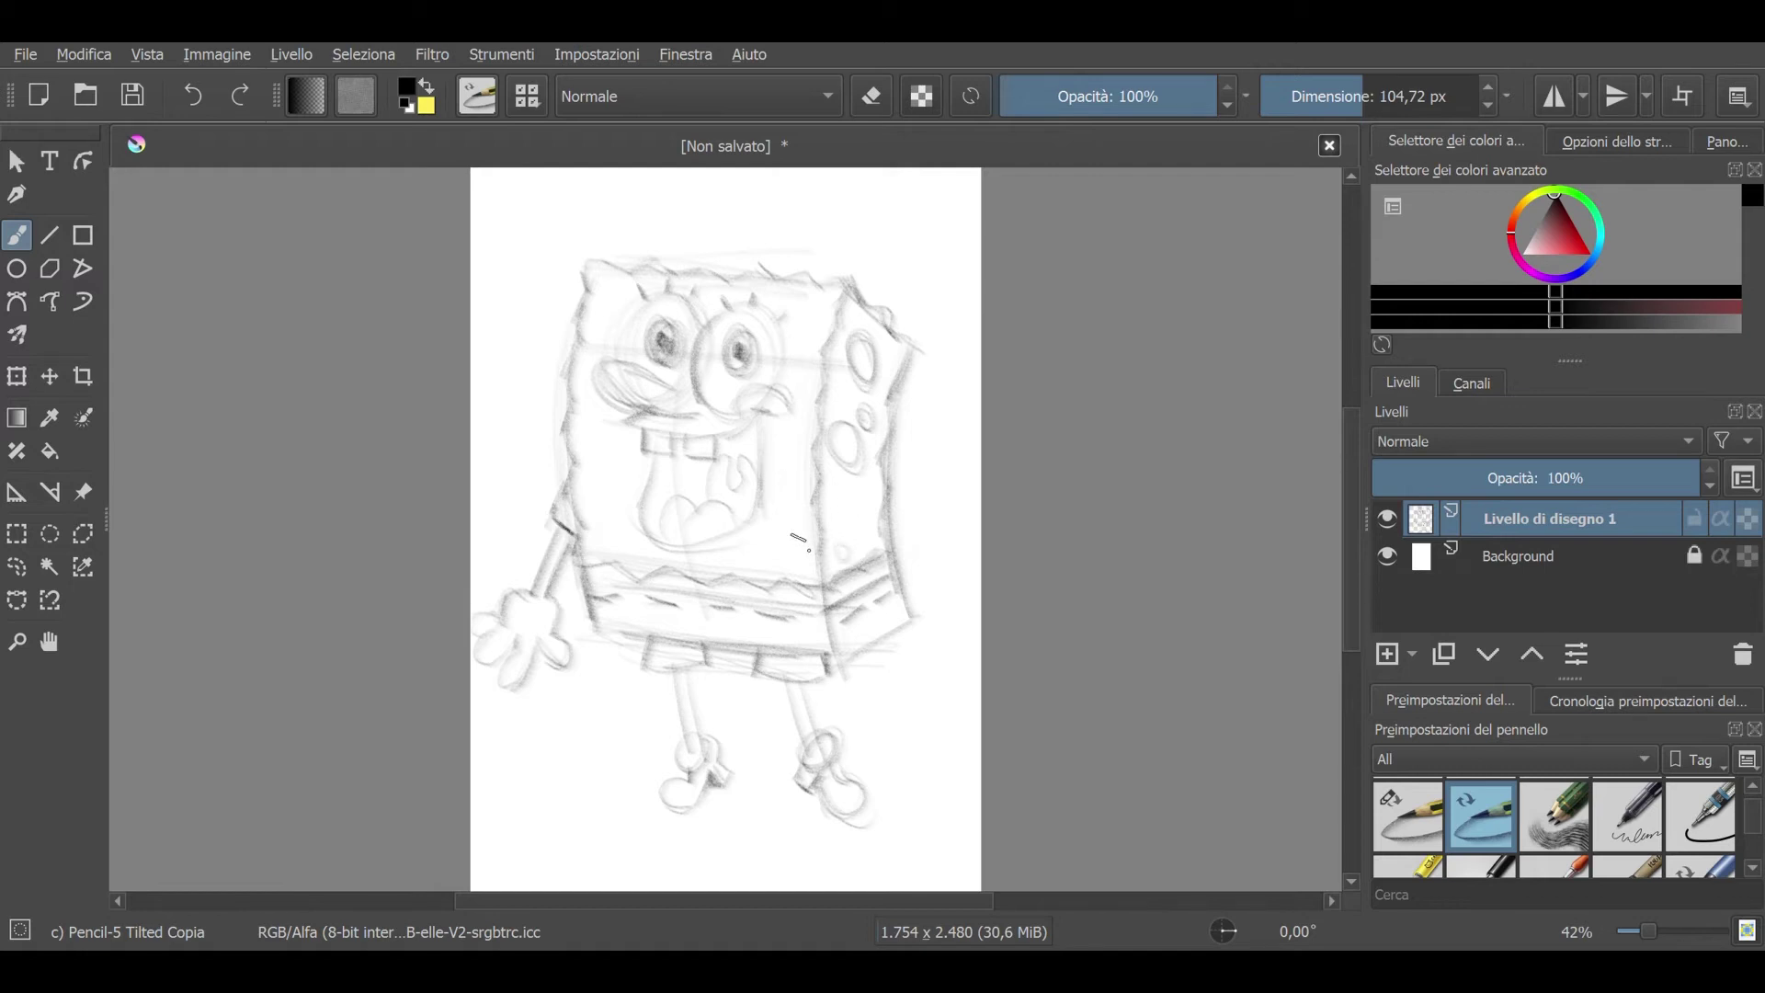
Step: Add a small sponge hole on the body's side and outline the left cheek oval
left_click_drag(778, 550, 769, 562)
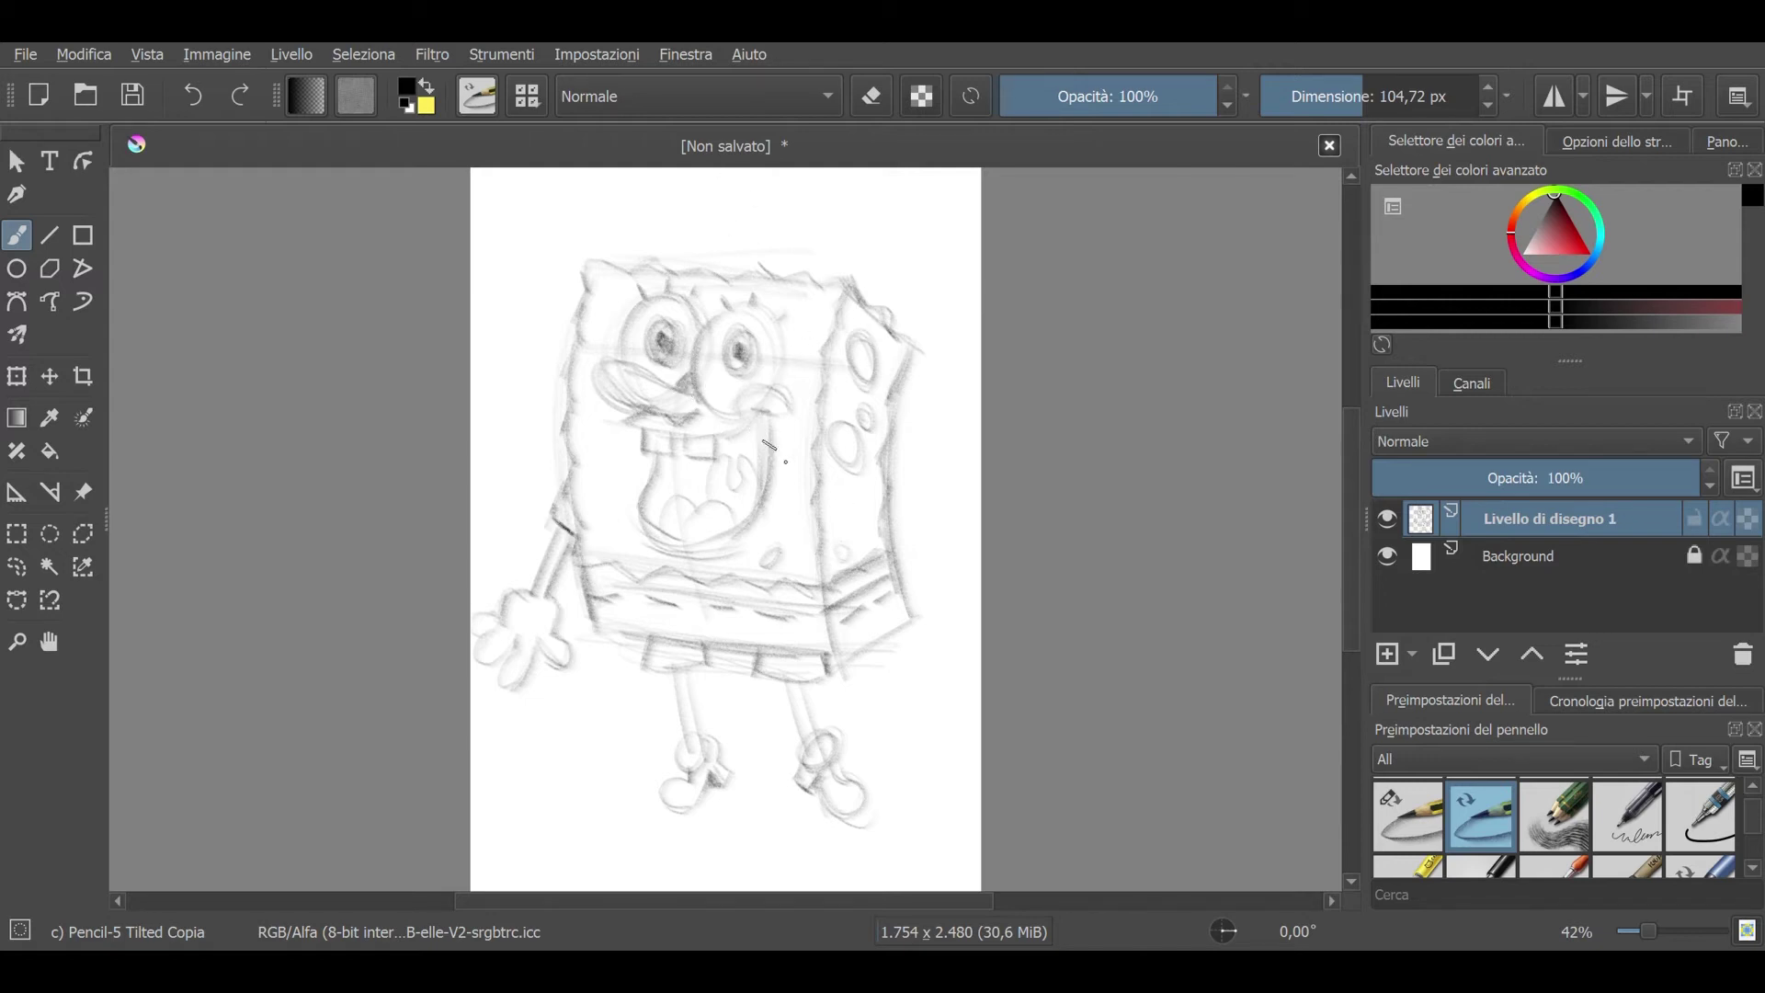
left_click_drag(629, 518, 618, 512)
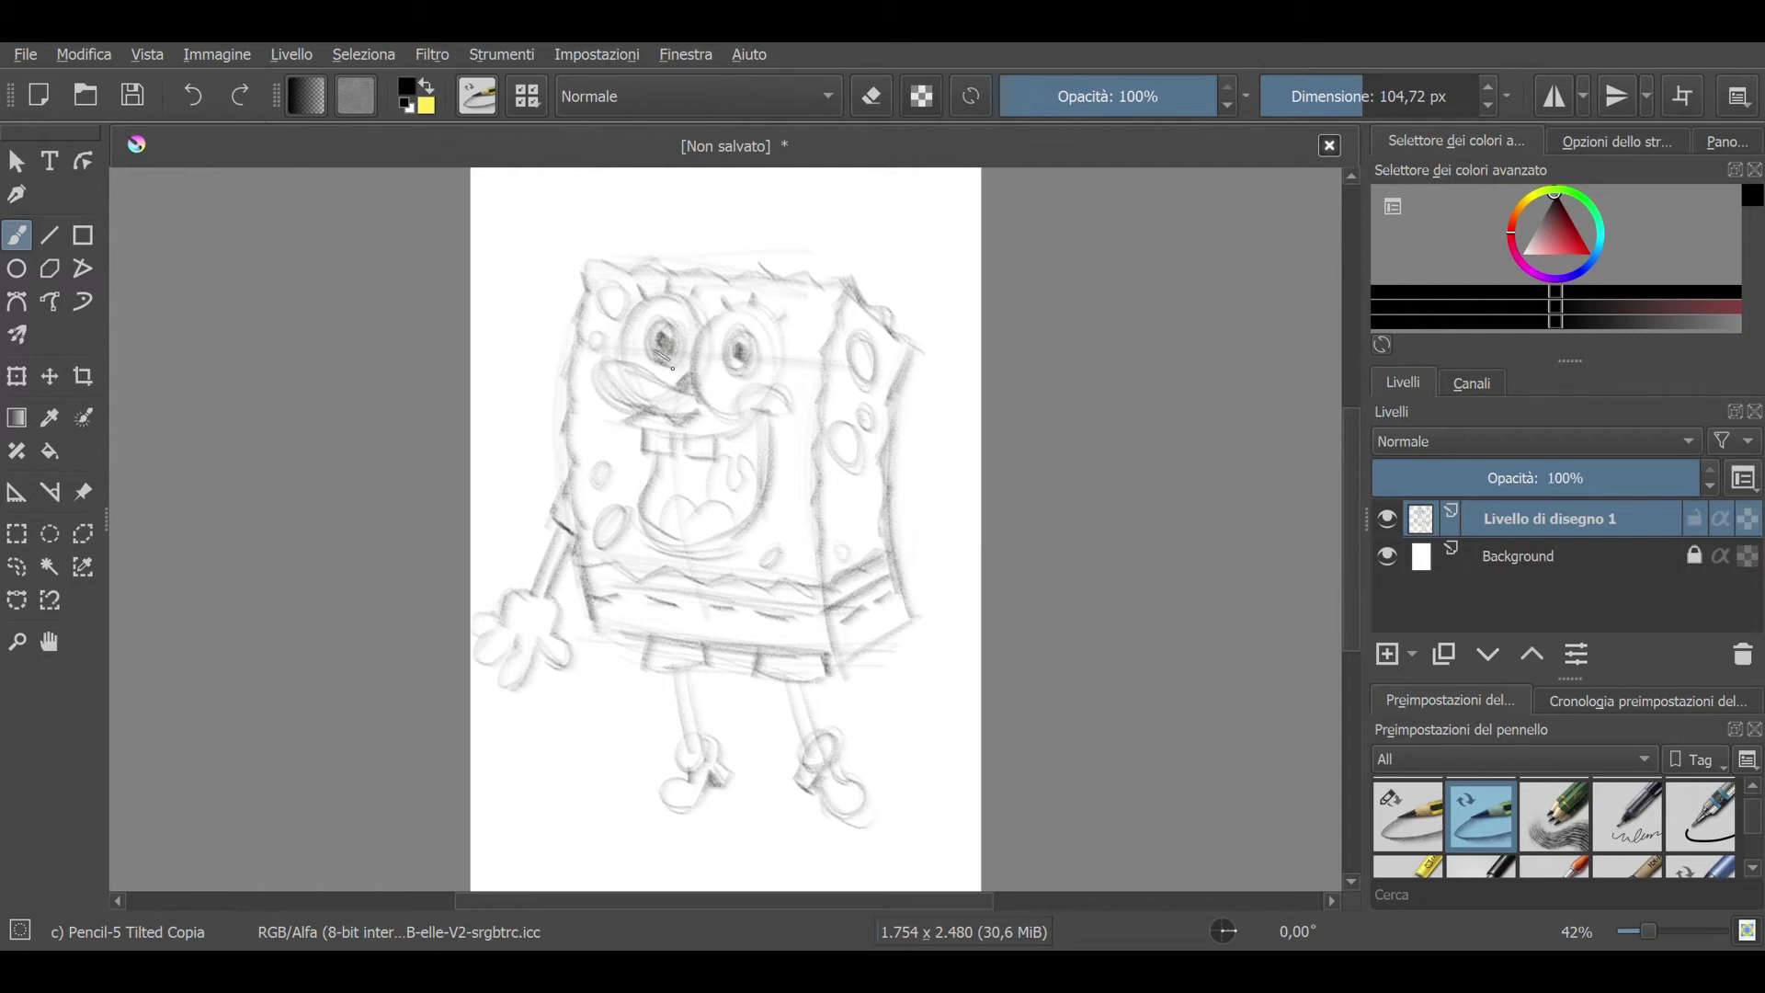
Step: Darken the left pupil and right cheek curve, and hatch inside the mouth below the teeth
left_click_drag(672, 368, 737, 365)
left_click_drag(756, 389, 789, 406)
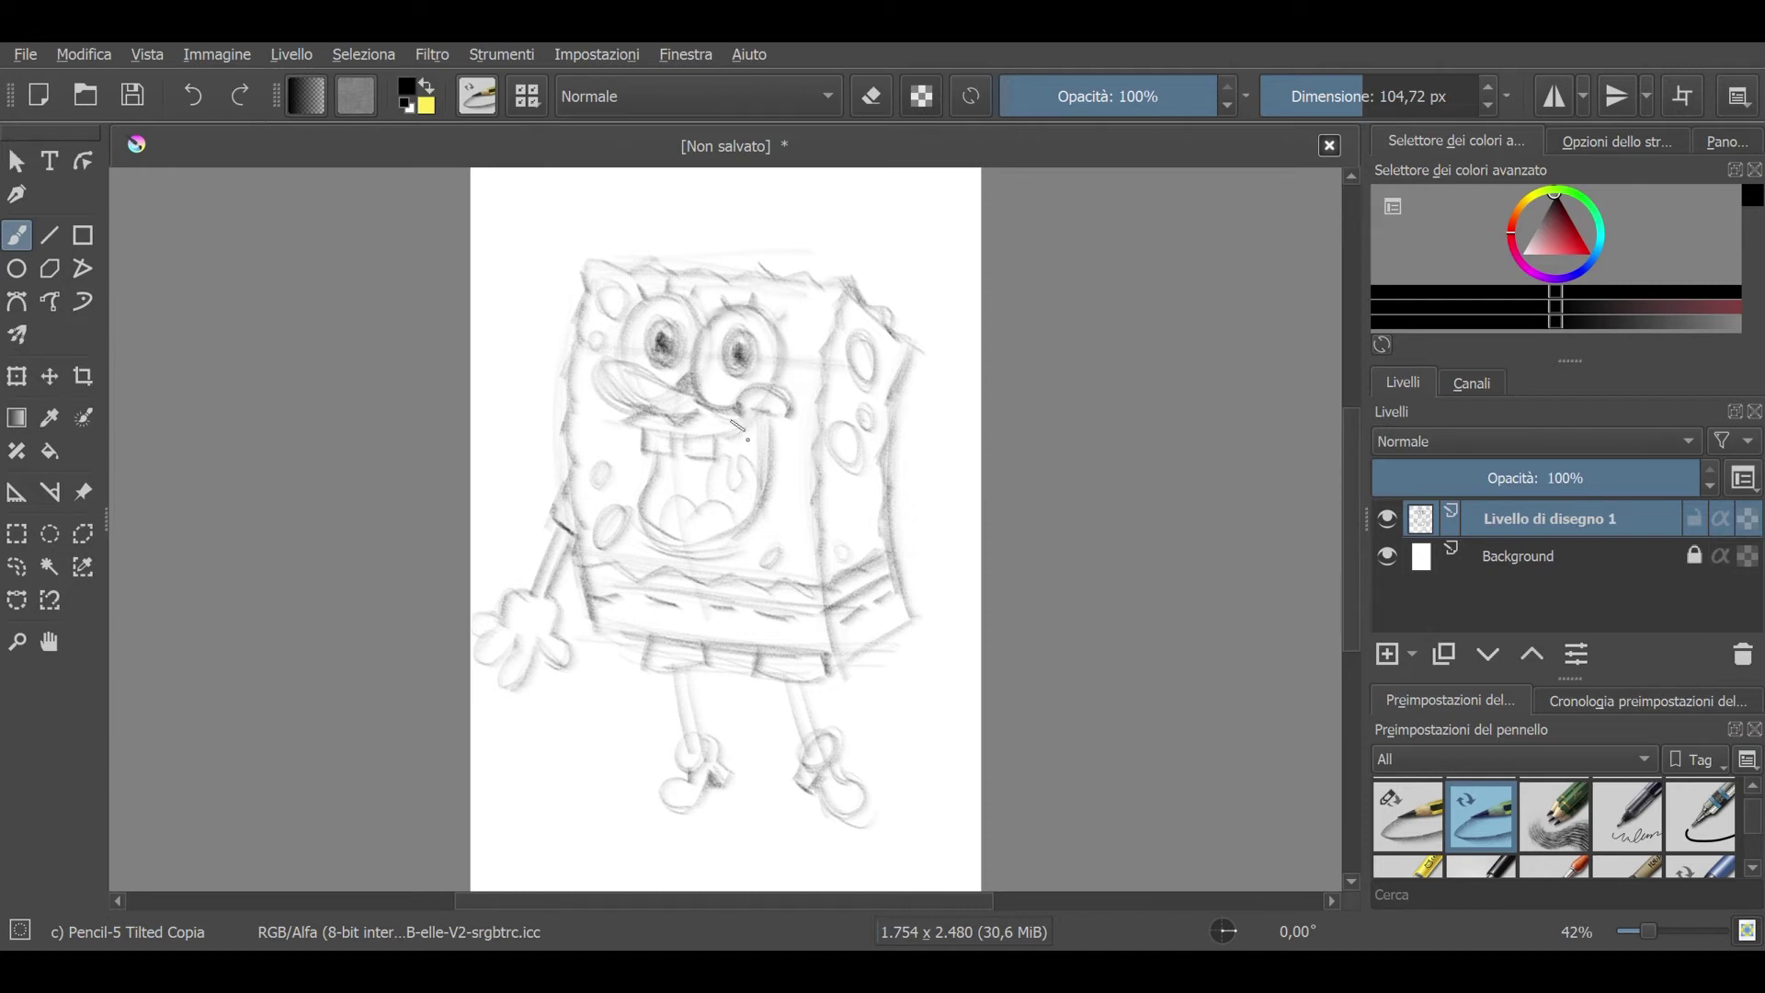
mouse_move(688, 469)
left_mouse_down()
mouse_move(746, 452)
mouse_move(743, 483)
mouse_move(752, 442)
mouse_move(774, 501)
left_mouse_up()
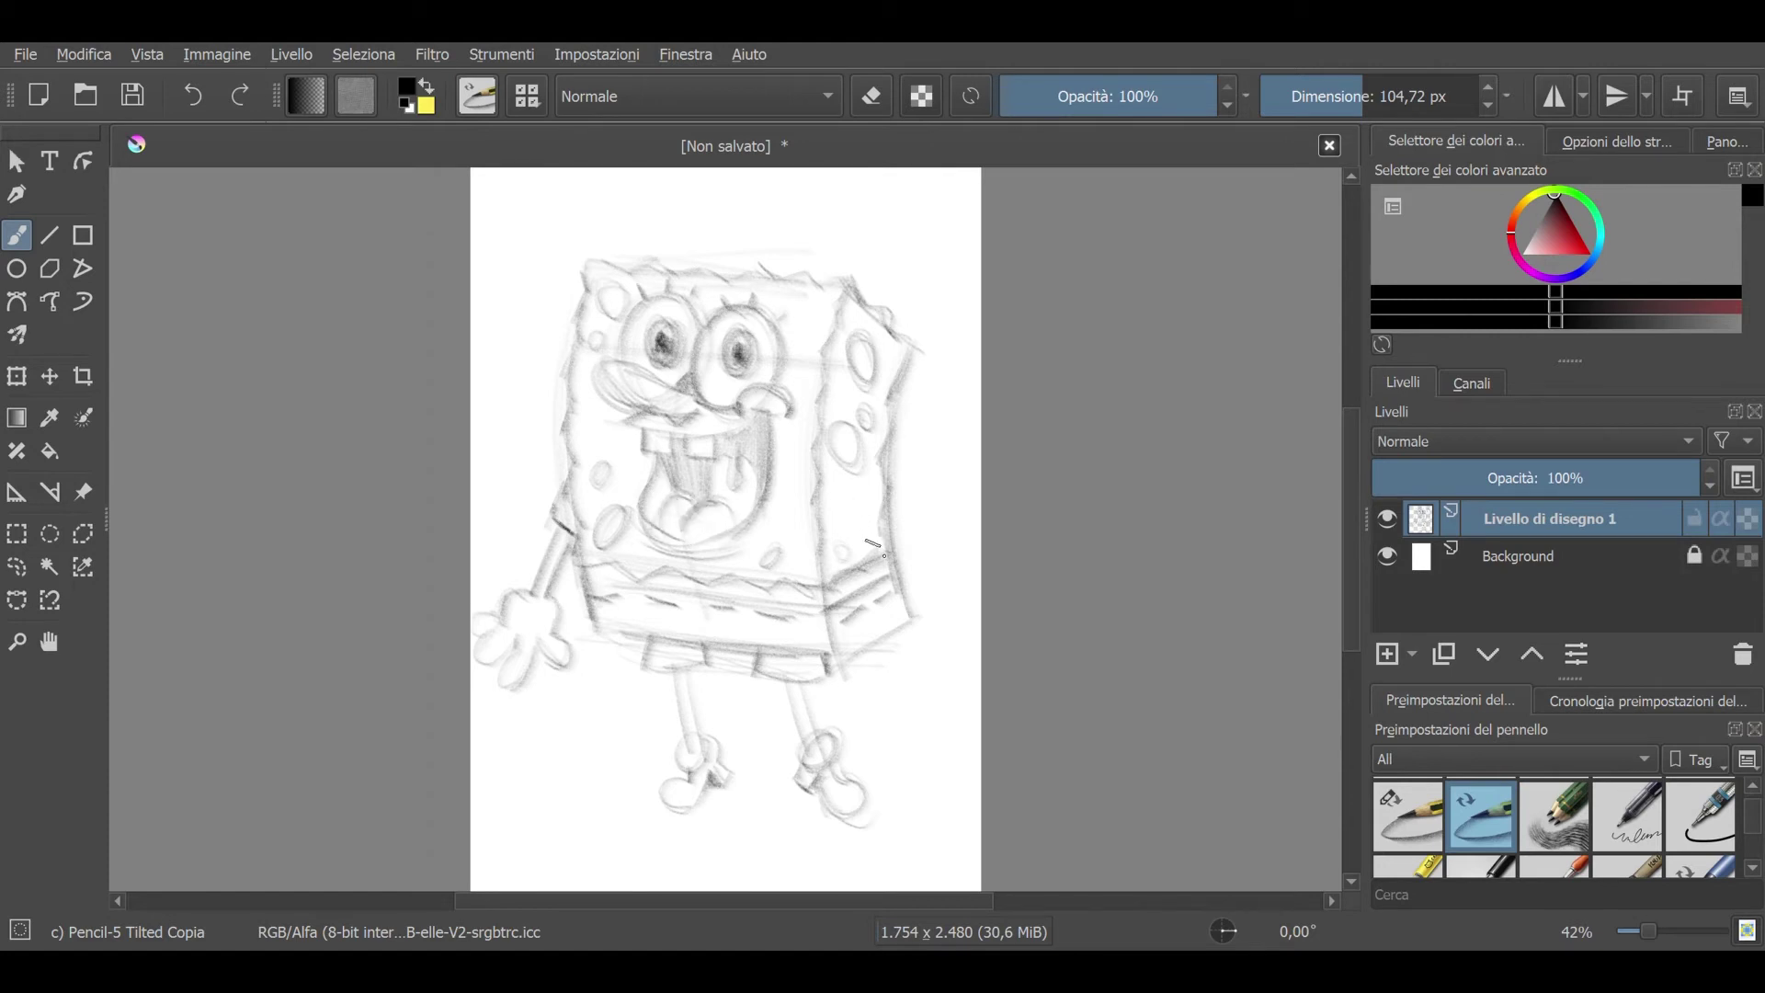
Step: Hatch shading along the body's right side and lower right edge
mouse_move(874, 547)
left_mouse_down()
mouse_move(898, 513)
mouse_move(890, 541)
left_mouse_up()
left_click_drag(898, 566, 920, 656)
mouse_move(885, 556)
left_mouse_down()
mouse_move(922, 655)
mouse_move(947, 655)
left_mouse_up()
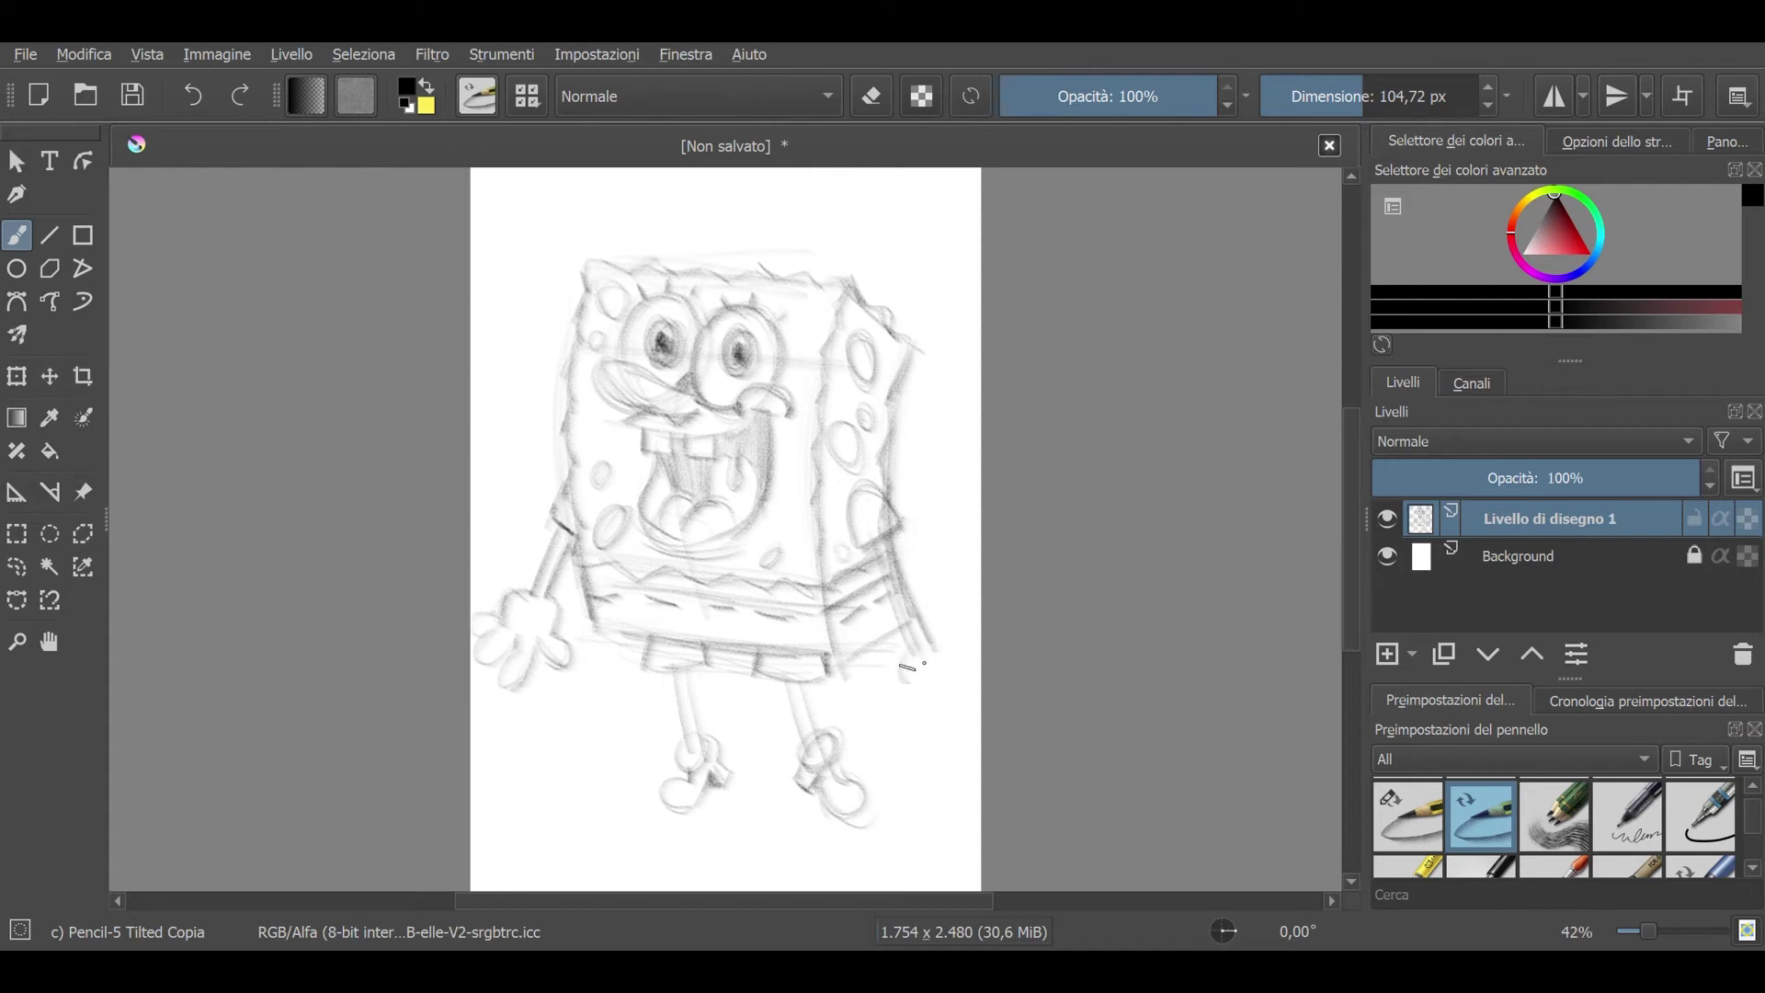
Step: Sketch and refine the right hand below the body, and touch up the right arm
mouse_move(908, 682)
left_mouse_down()
mouse_move(911, 717)
mouse_move(883, 710)
mouse_move(936, 734)
left_mouse_up()
mouse_move(947, 697)
left_mouse_down()
mouse_move(960, 712)
mouse_move(954, 675)
mouse_move(965, 717)
left_mouse_up()
left_click_drag(949, 651, 966, 666)
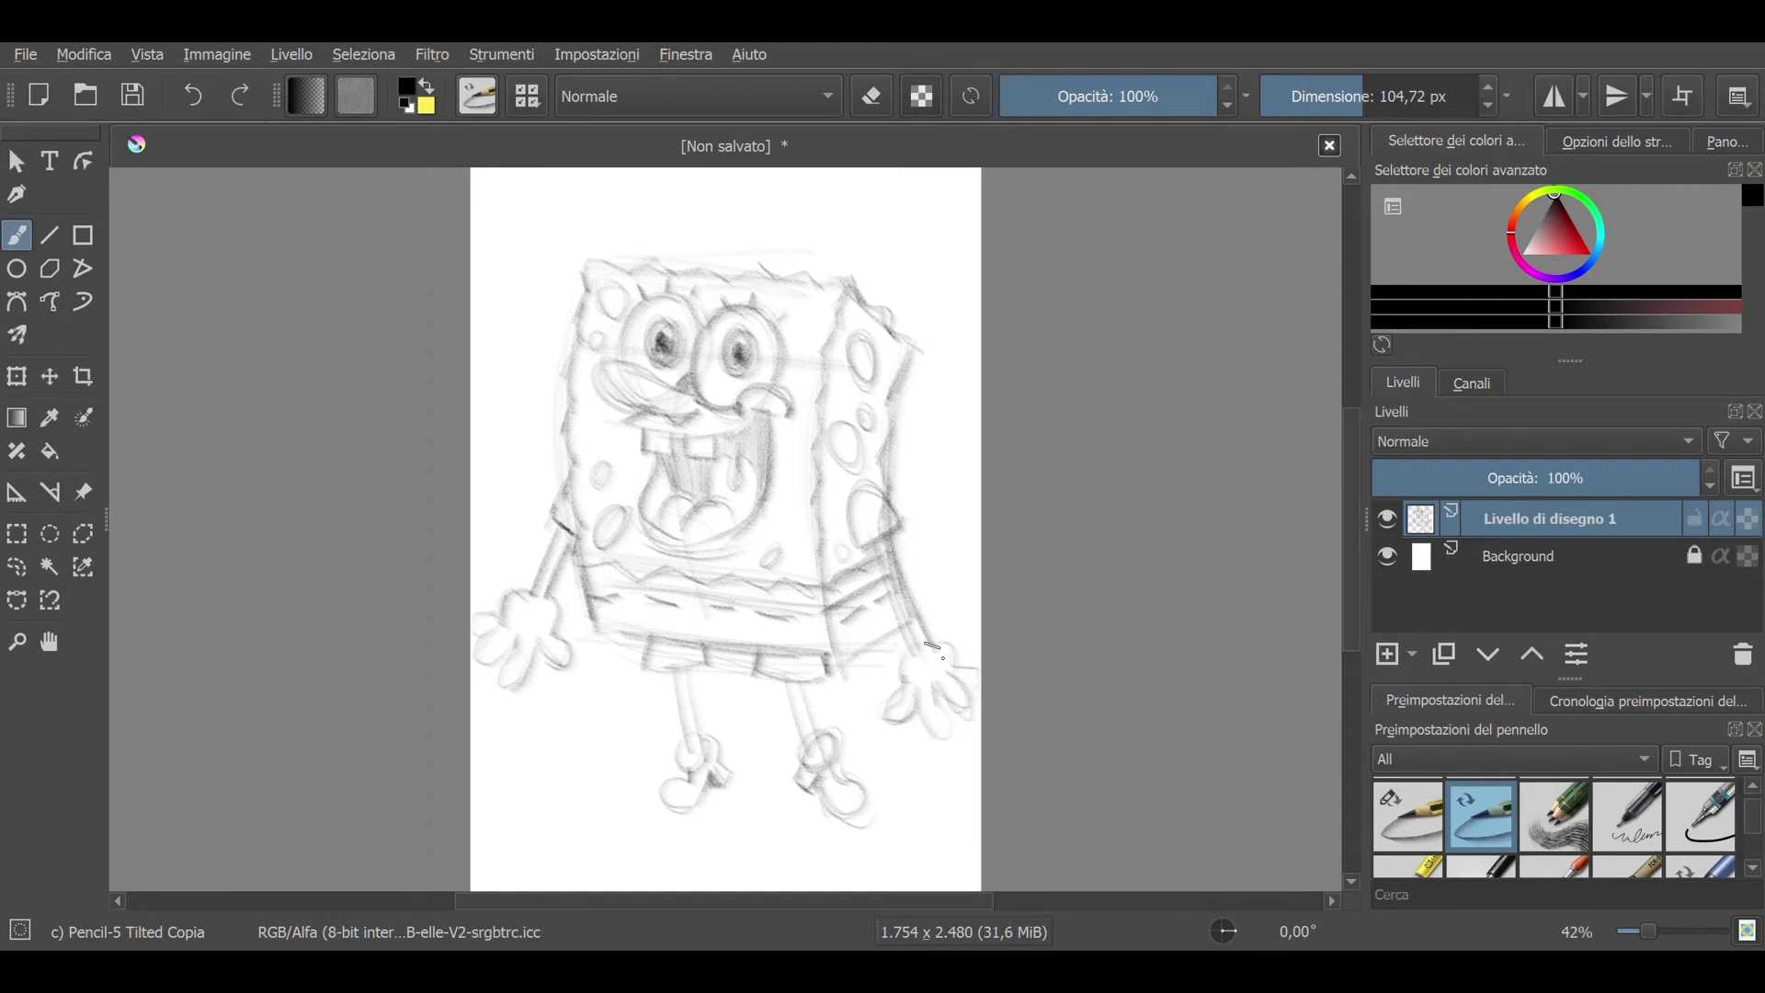
mouse_move(880, 545)
left_mouse_down()
mouse_move(860, 644)
mouse_move(828, 652)
left_mouse_up()
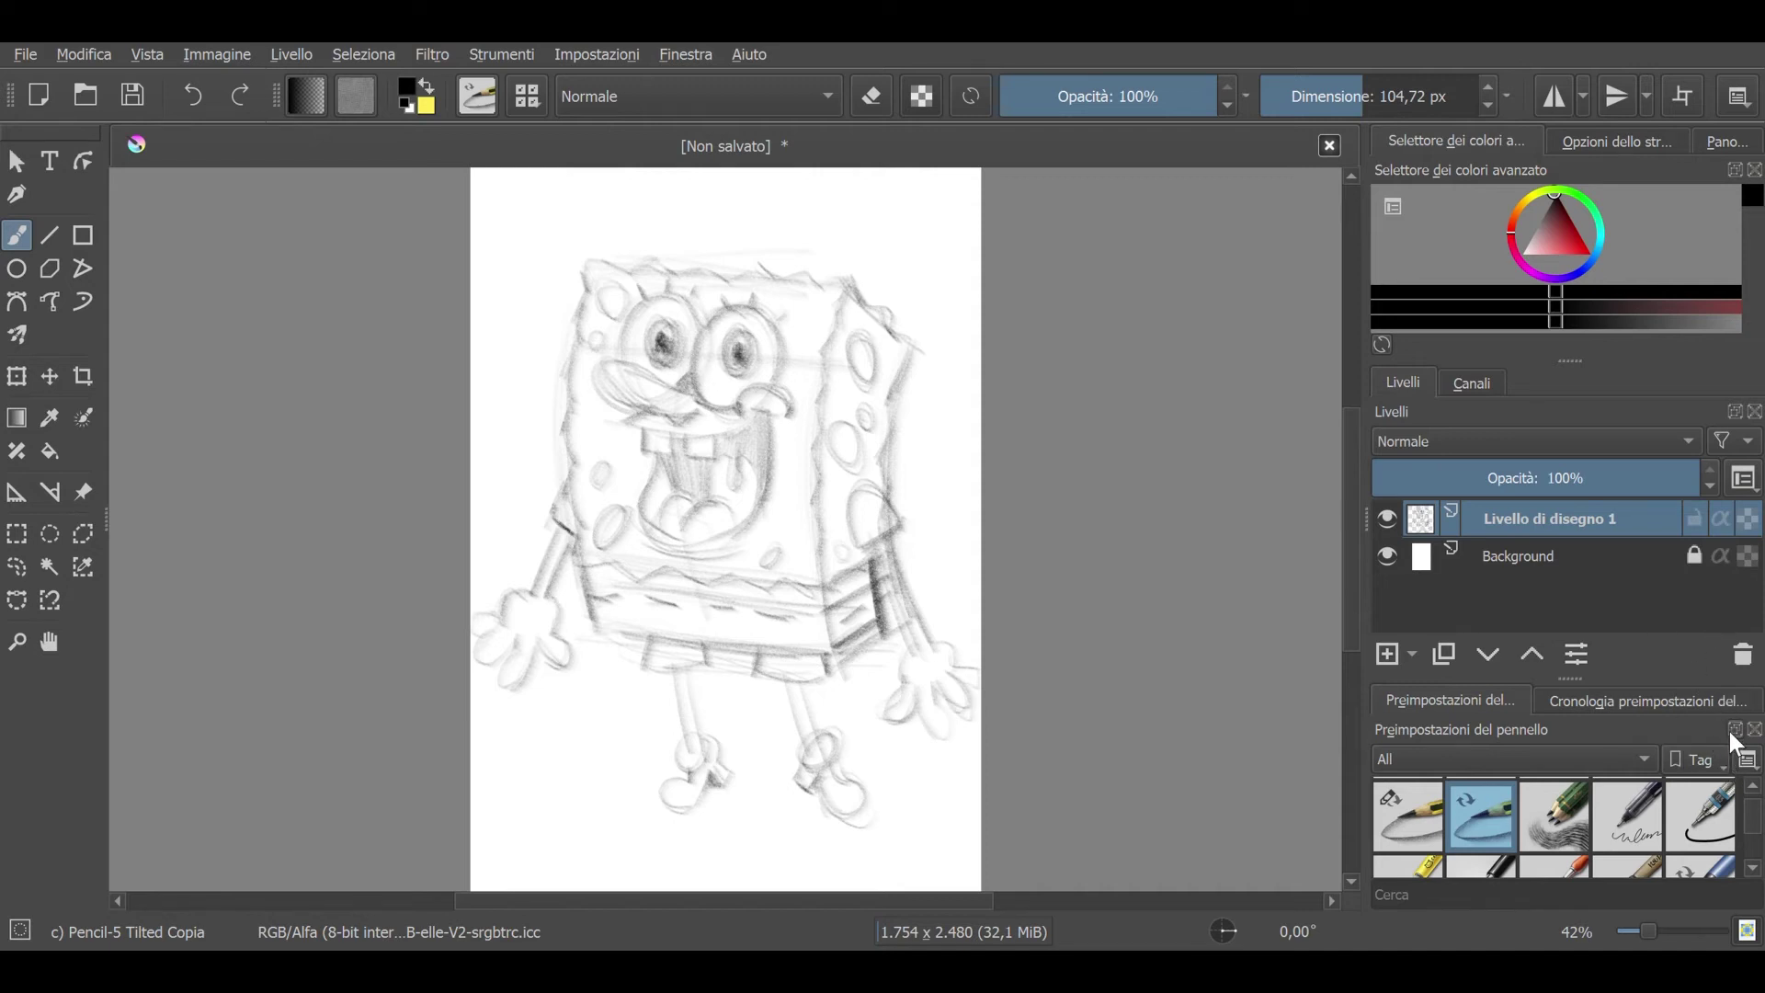
Step: Scroll up over the canvas to view the finished pencil sketch
scroll(674, 772, "up", 2)
scroll(674, 773, "up", 3)
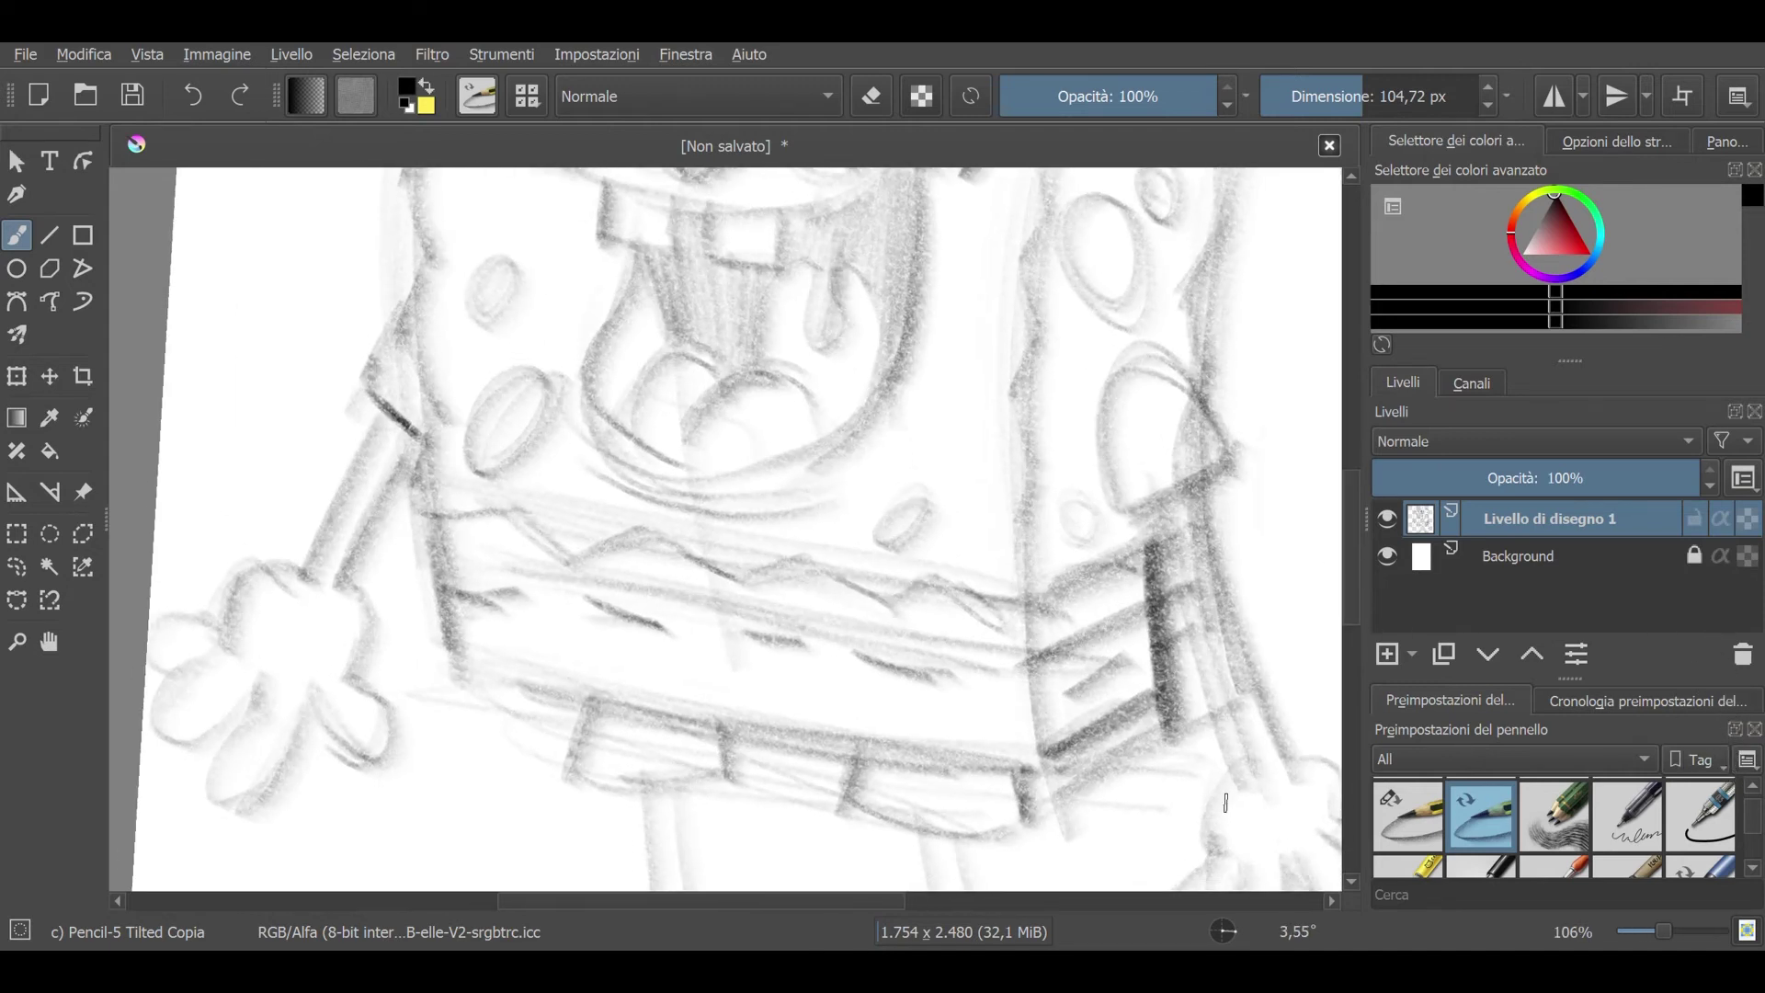
scroll(674, 773, "up", 1)
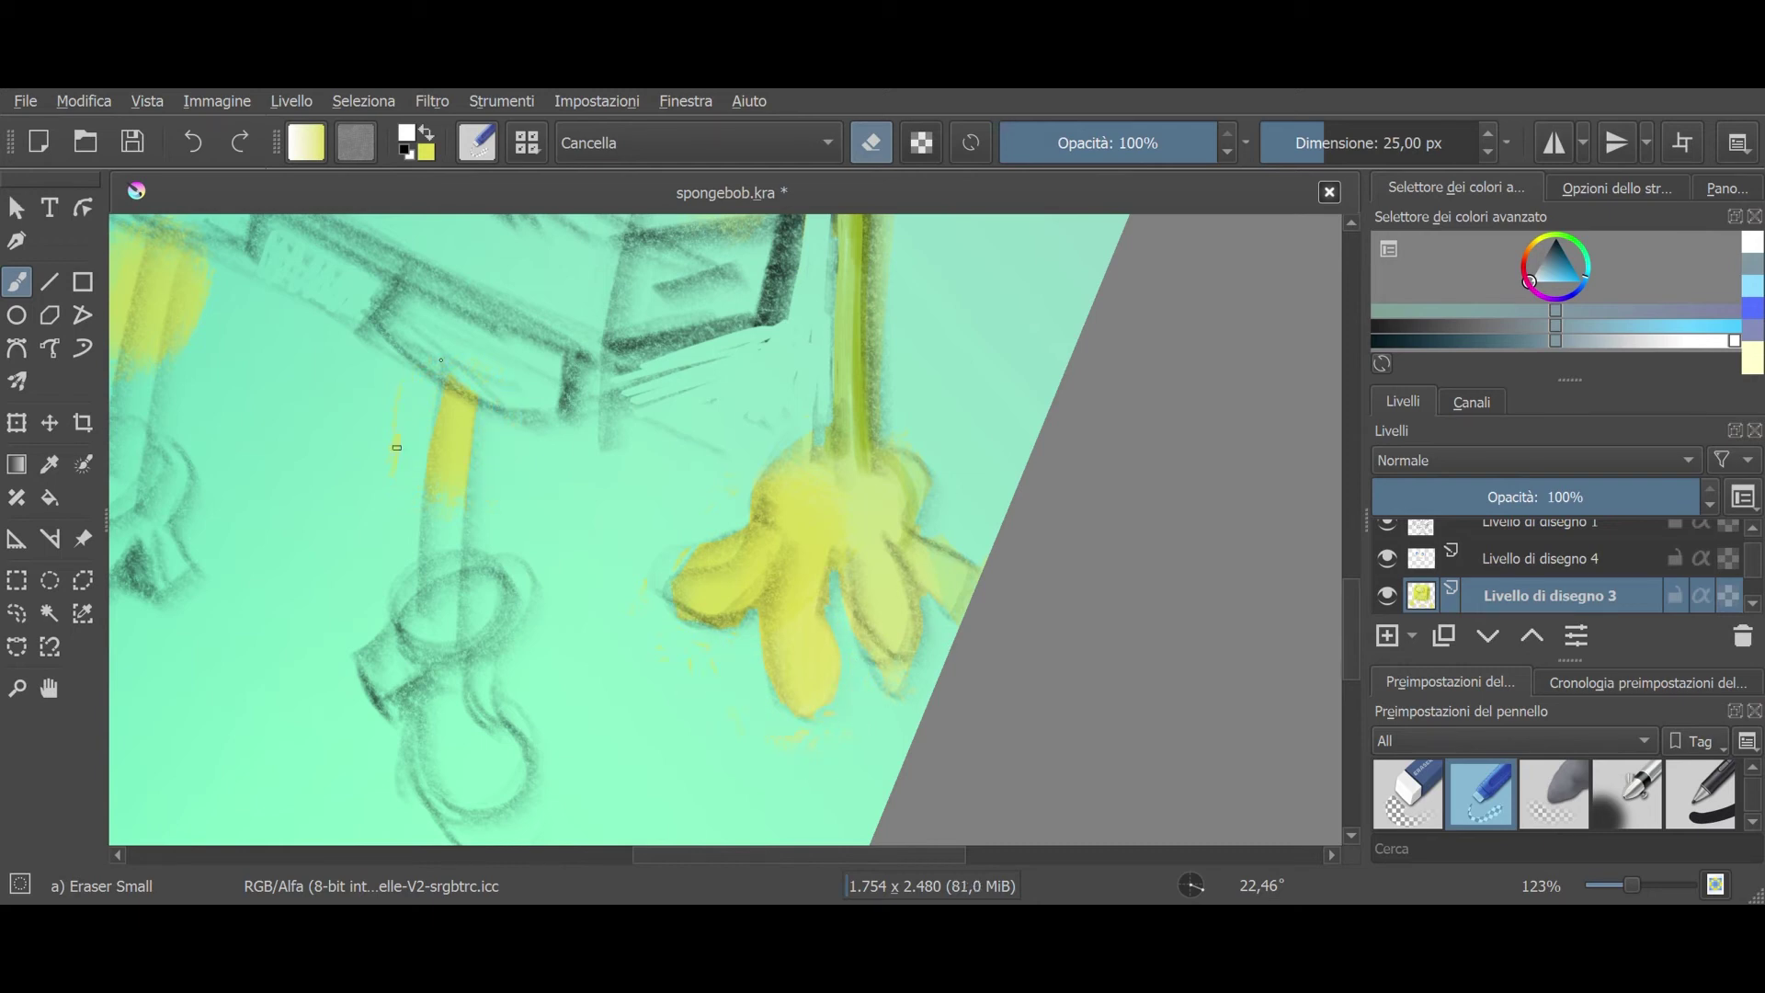
Step: Erase stray yellow paint from the edges of the left leg, left hand and left arm
left_click_drag(383, 500, 675, 576)
left_click_drag(504, 376, 425, 376)
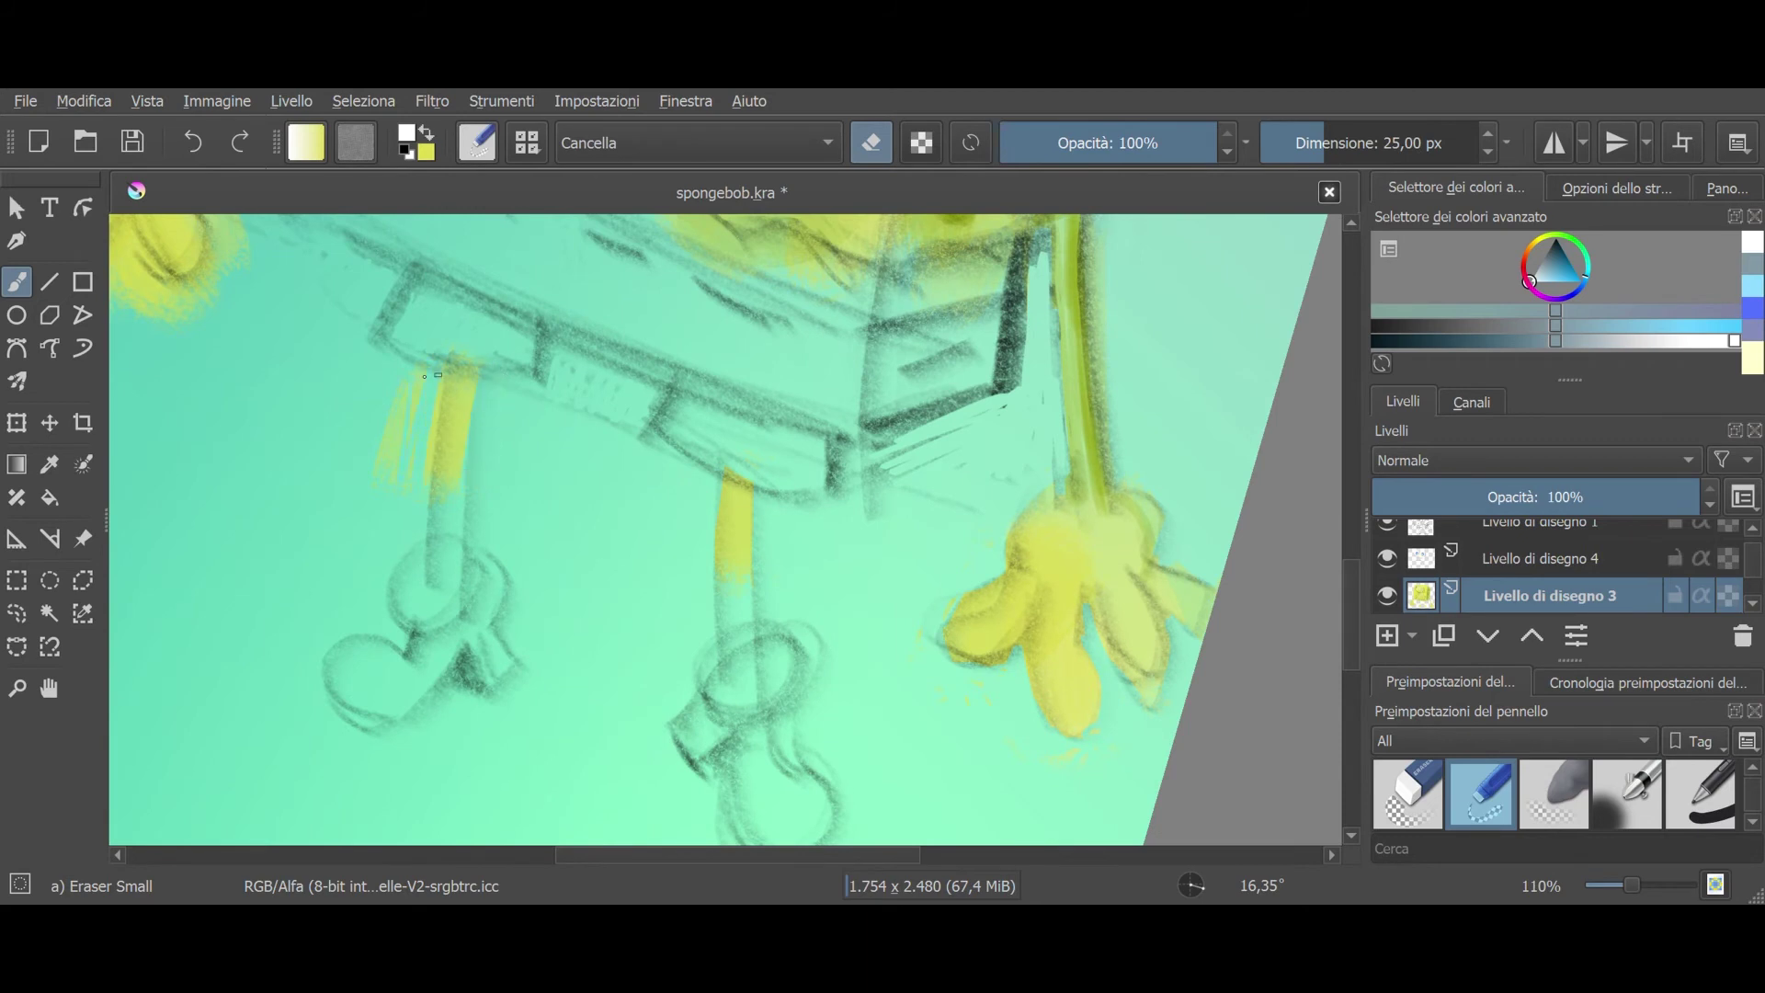
left_click_drag(417, 513, 529, 675)
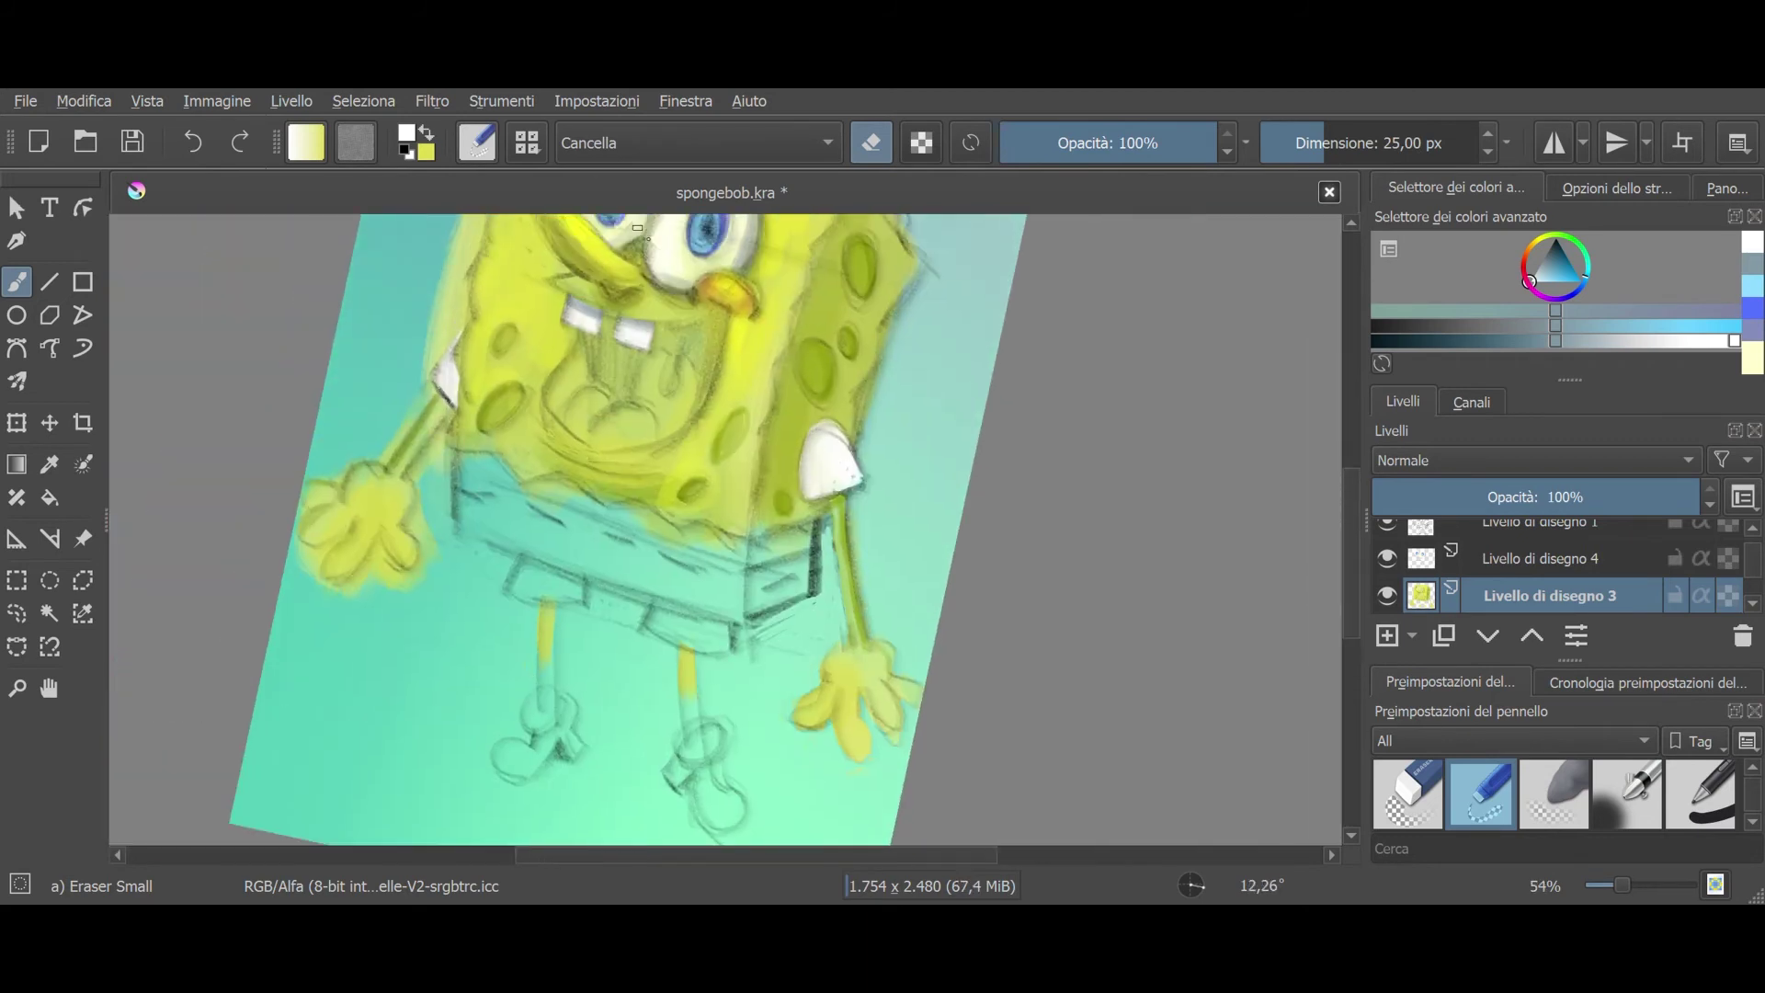
left_click_drag(637, 227, 568, 427)
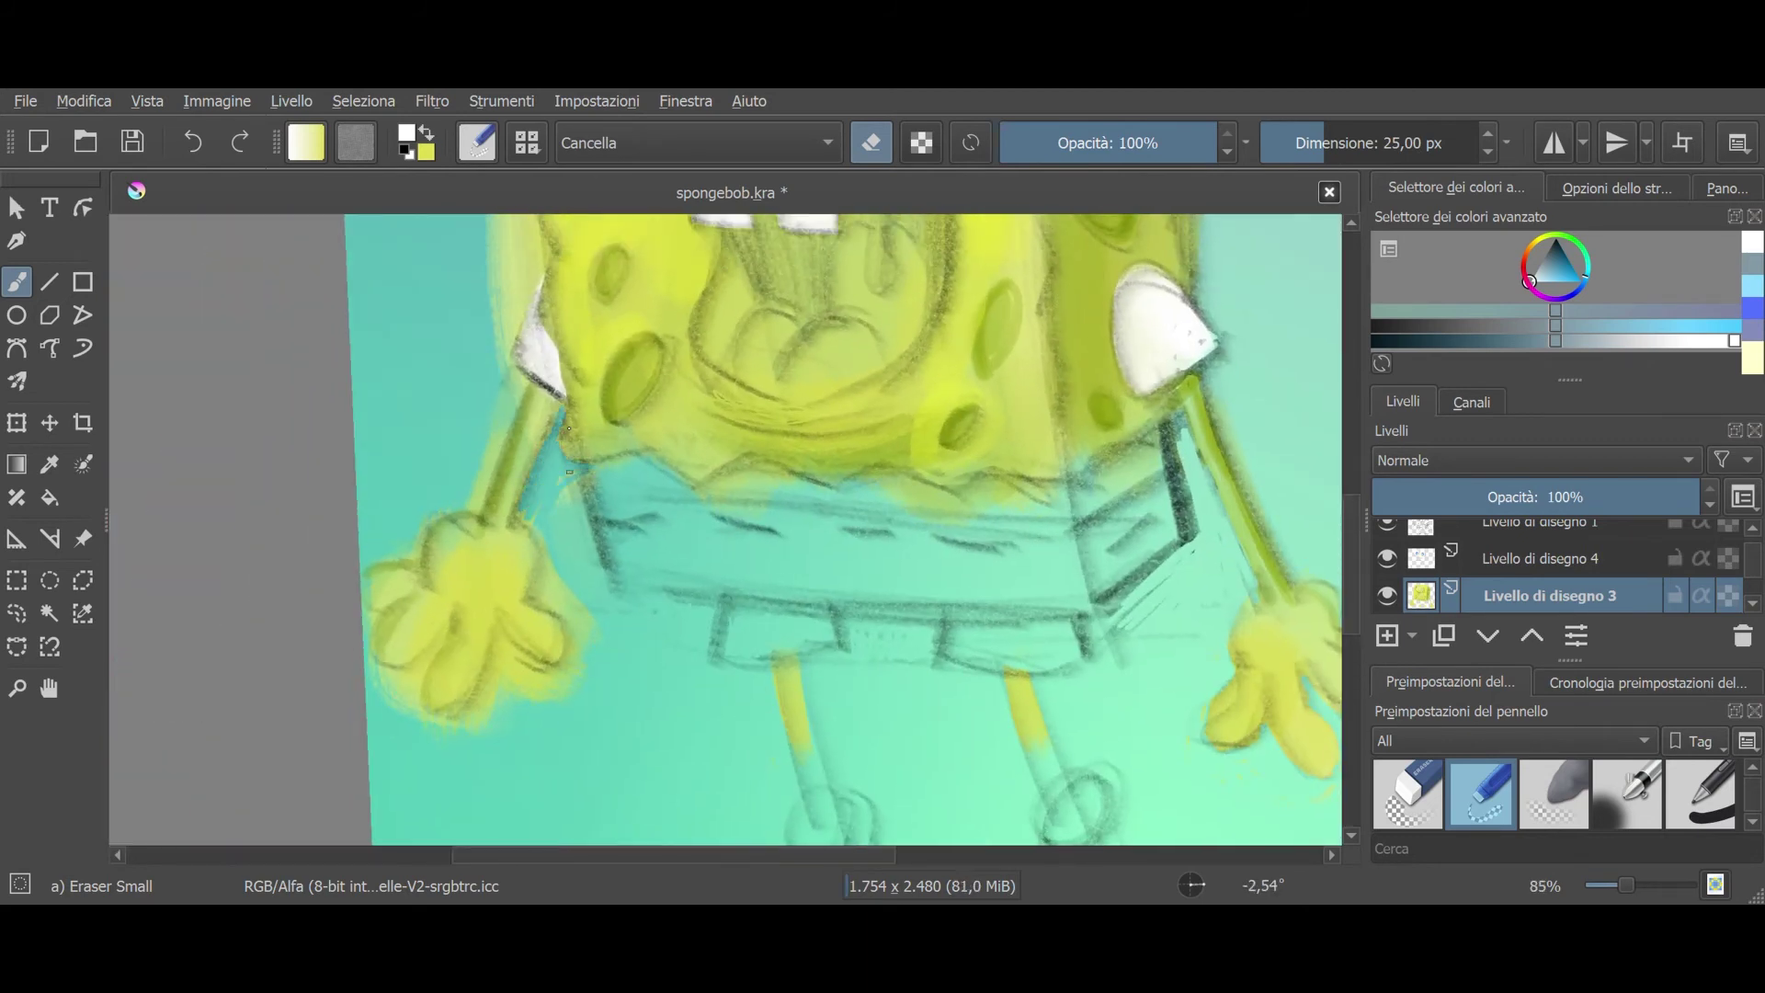
mouse_move(546, 538)
left_mouse_down()
mouse_move(560, 603)
mouse_move(480, 705)
mouse_move(405, 675)
left_mouse_up()
left_click_drag(423, 524, 527, 394)
Step: Trim yellow overspill beyond the head's left edge, rotating the canvas and then back upright
left_click_drag(472, 457, 497, 549)
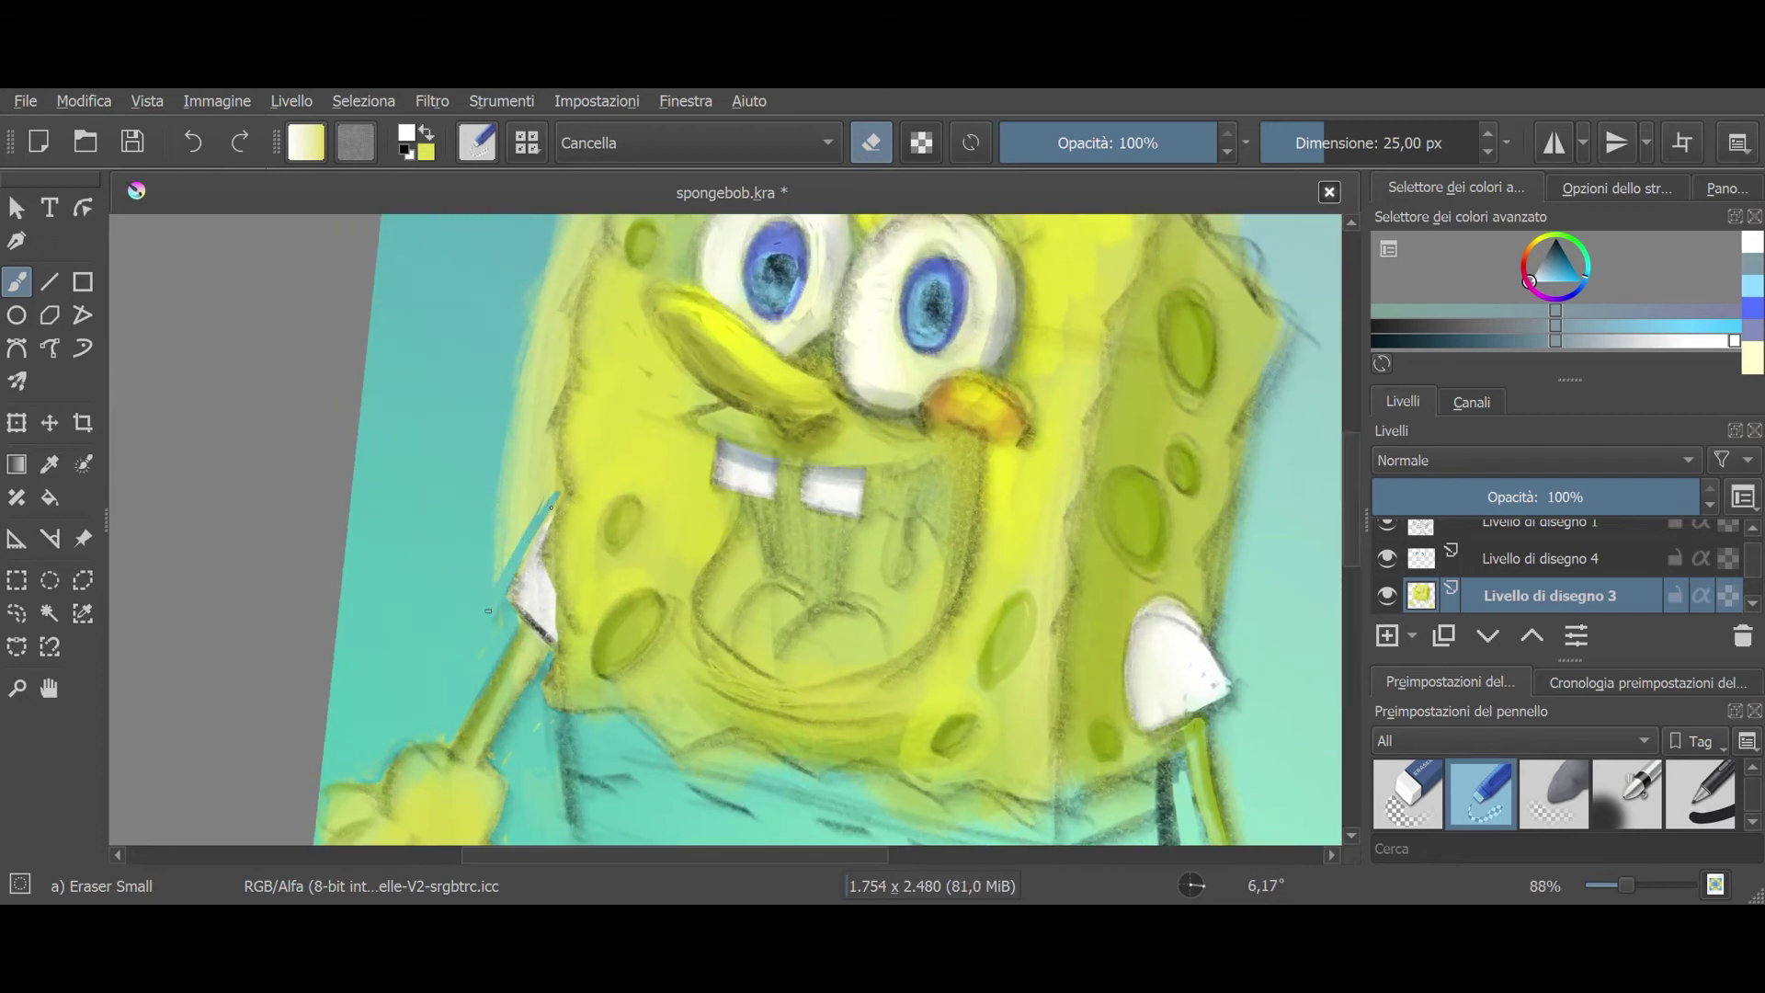
mouse_move(538, 490)
left_mouse_down()
mouse_move(579, 239)
mouse_move(514, 377)
mouse_move(559, 369)
mouse_move(604, 770)
left_mouse_up()
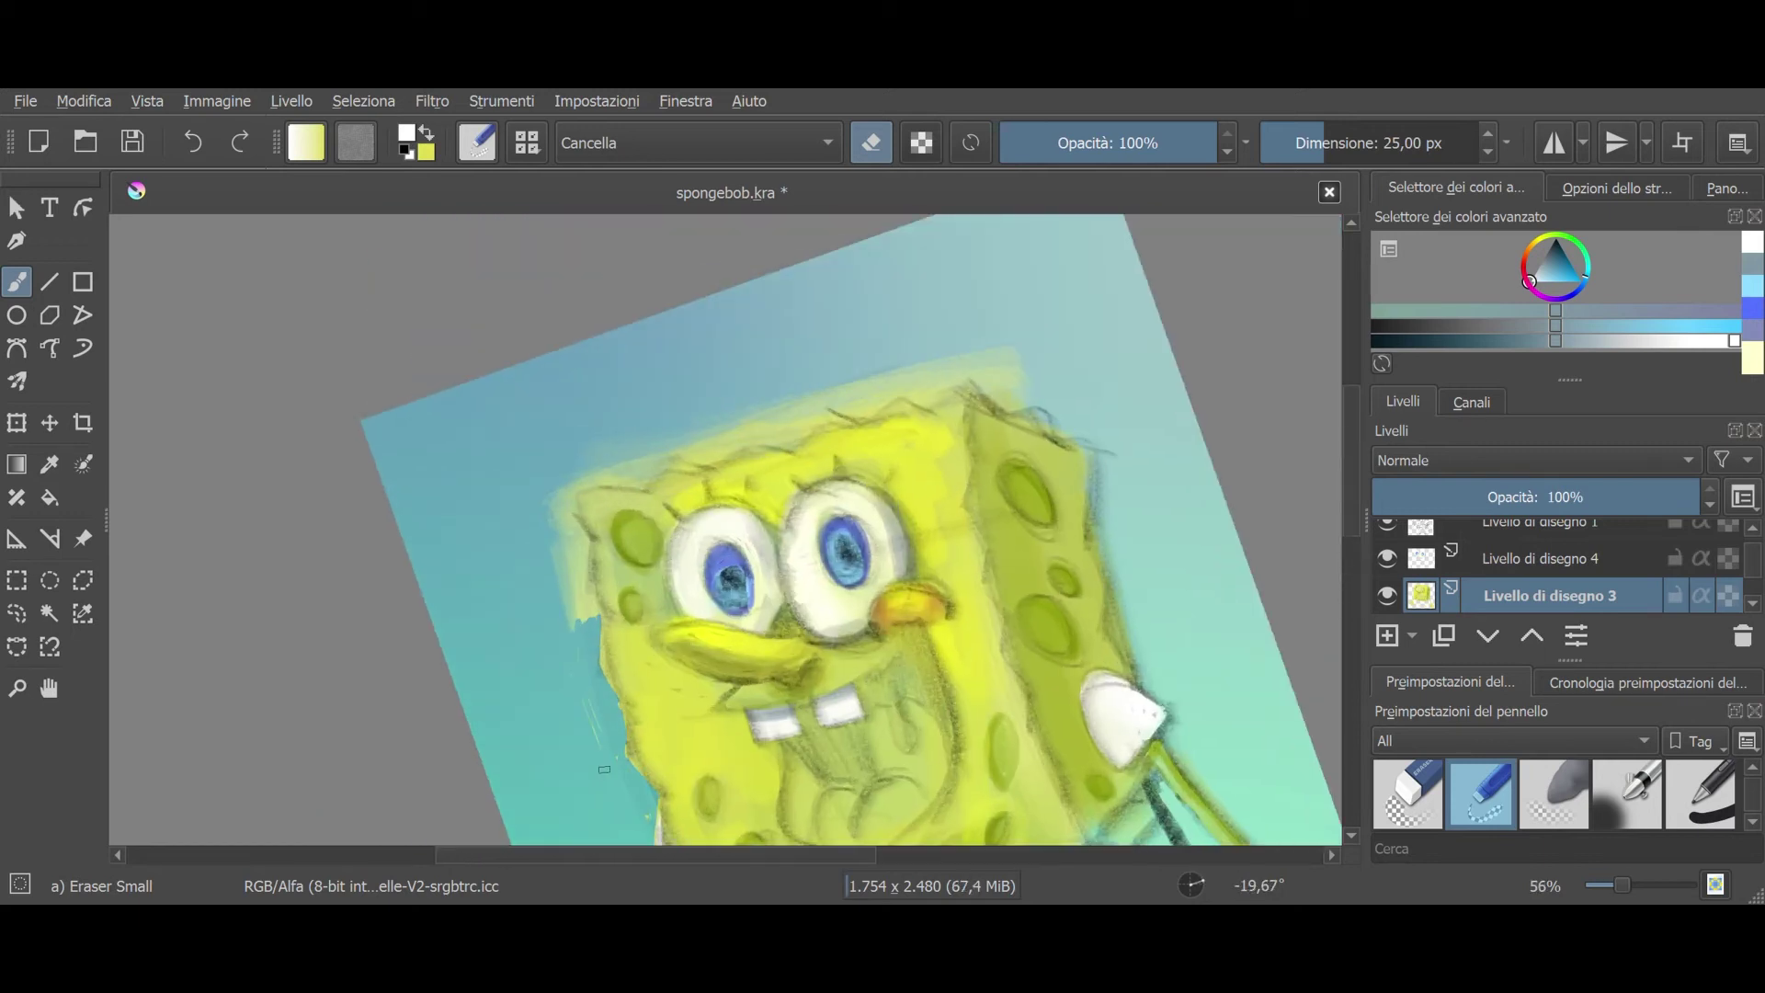
mouse_move(591, 596)
left_mouse_down()
mouse_move(563, 616)
mouse_move(610, 583)
left_mouse_up()
right_click(611, 583)
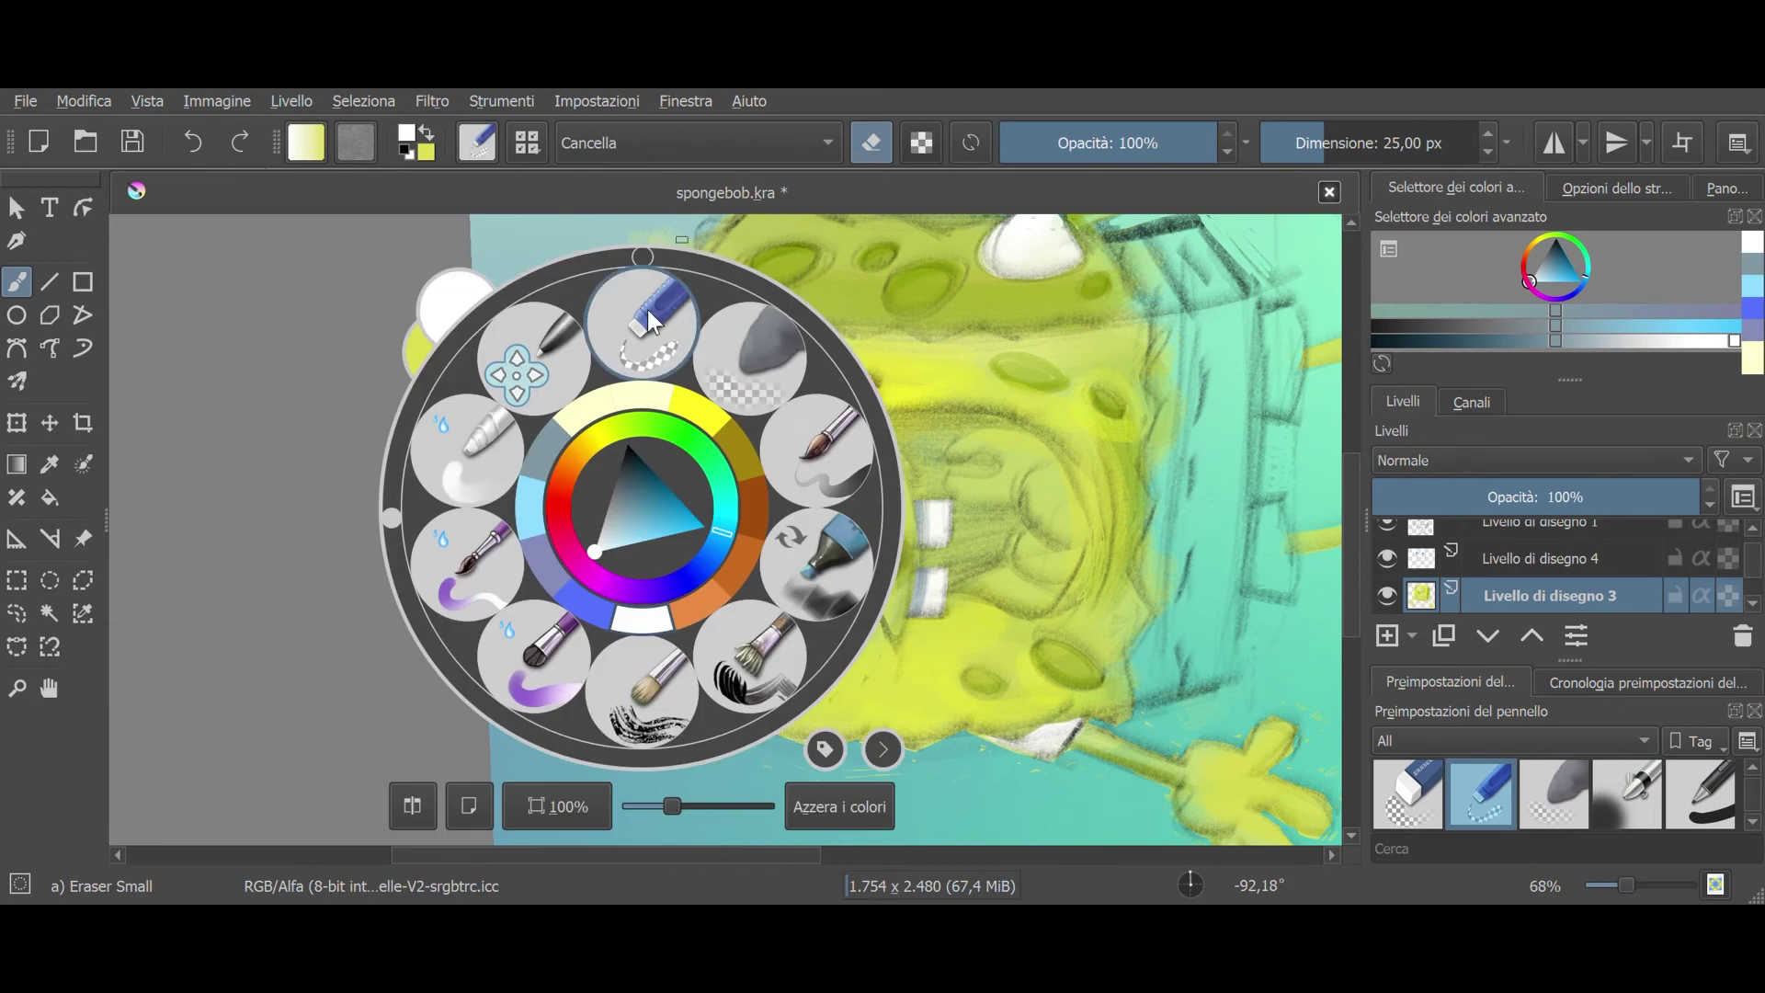
left_click_drag(666, 270, 627, 604)
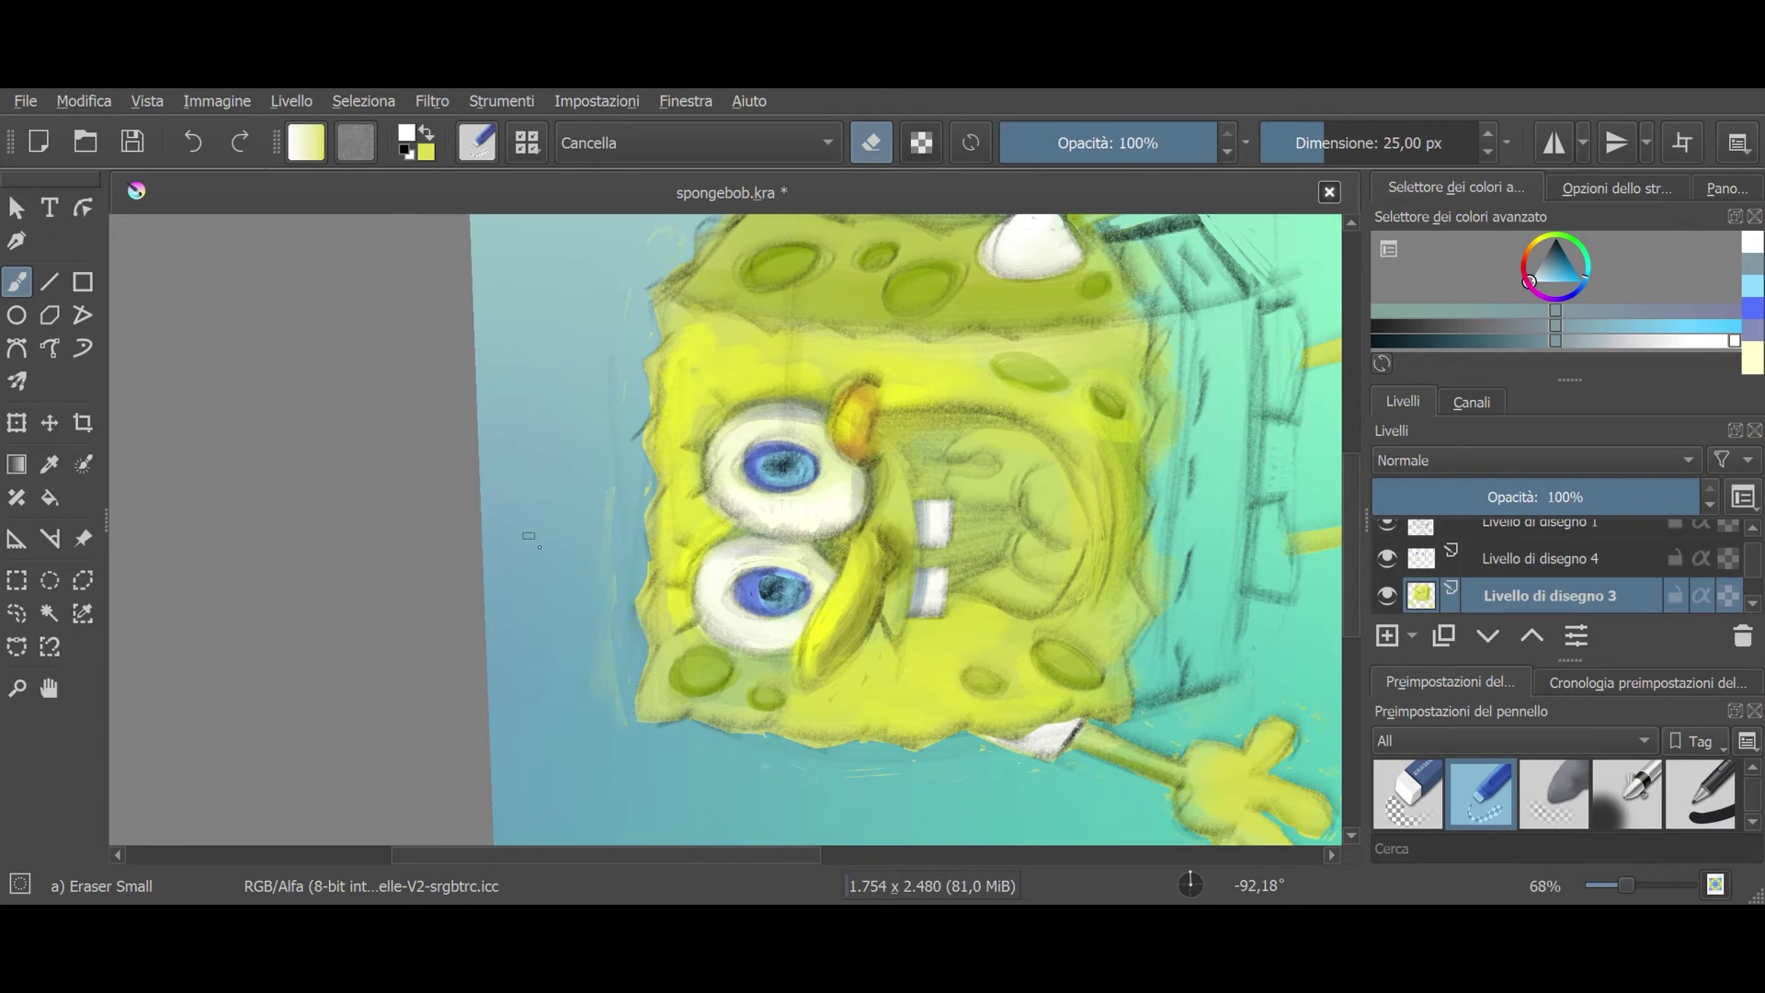
left_click_drag(622, 506, 753, 655)
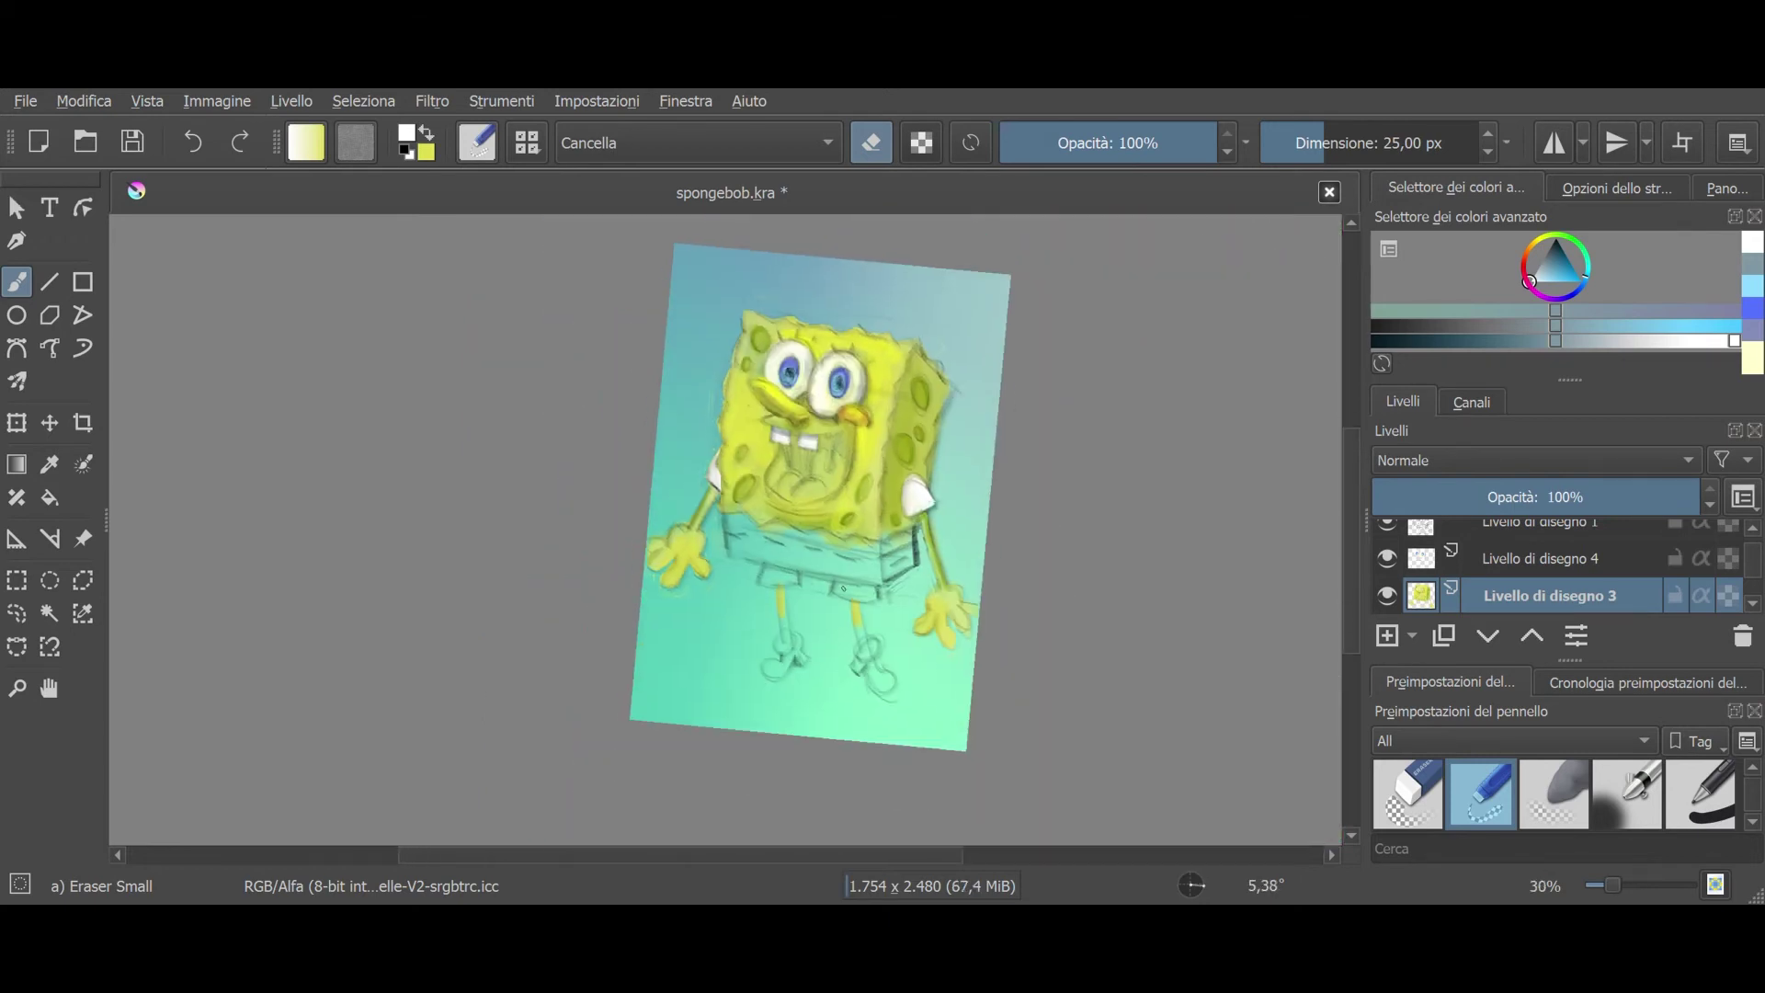
Step: Paint the mouth interior around the teeth dark maroon with the Dry Bristles brush
scroll(905, 544, "up", 5)
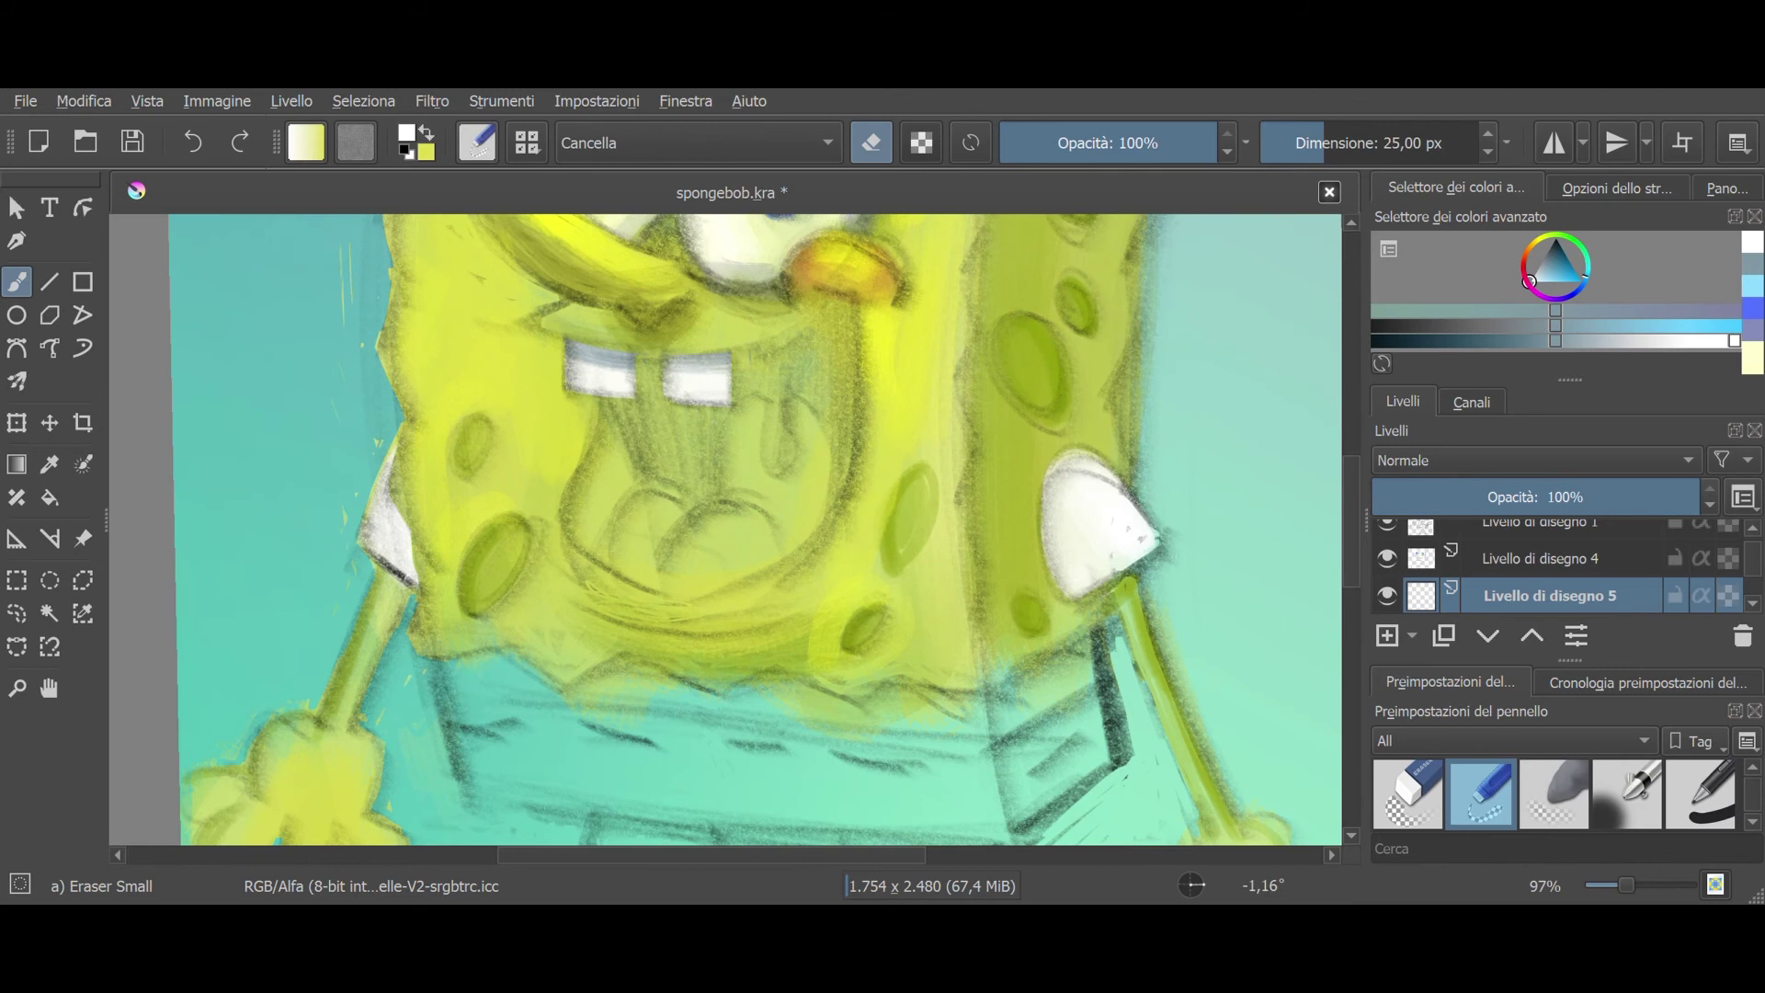
right_click(905, 545)
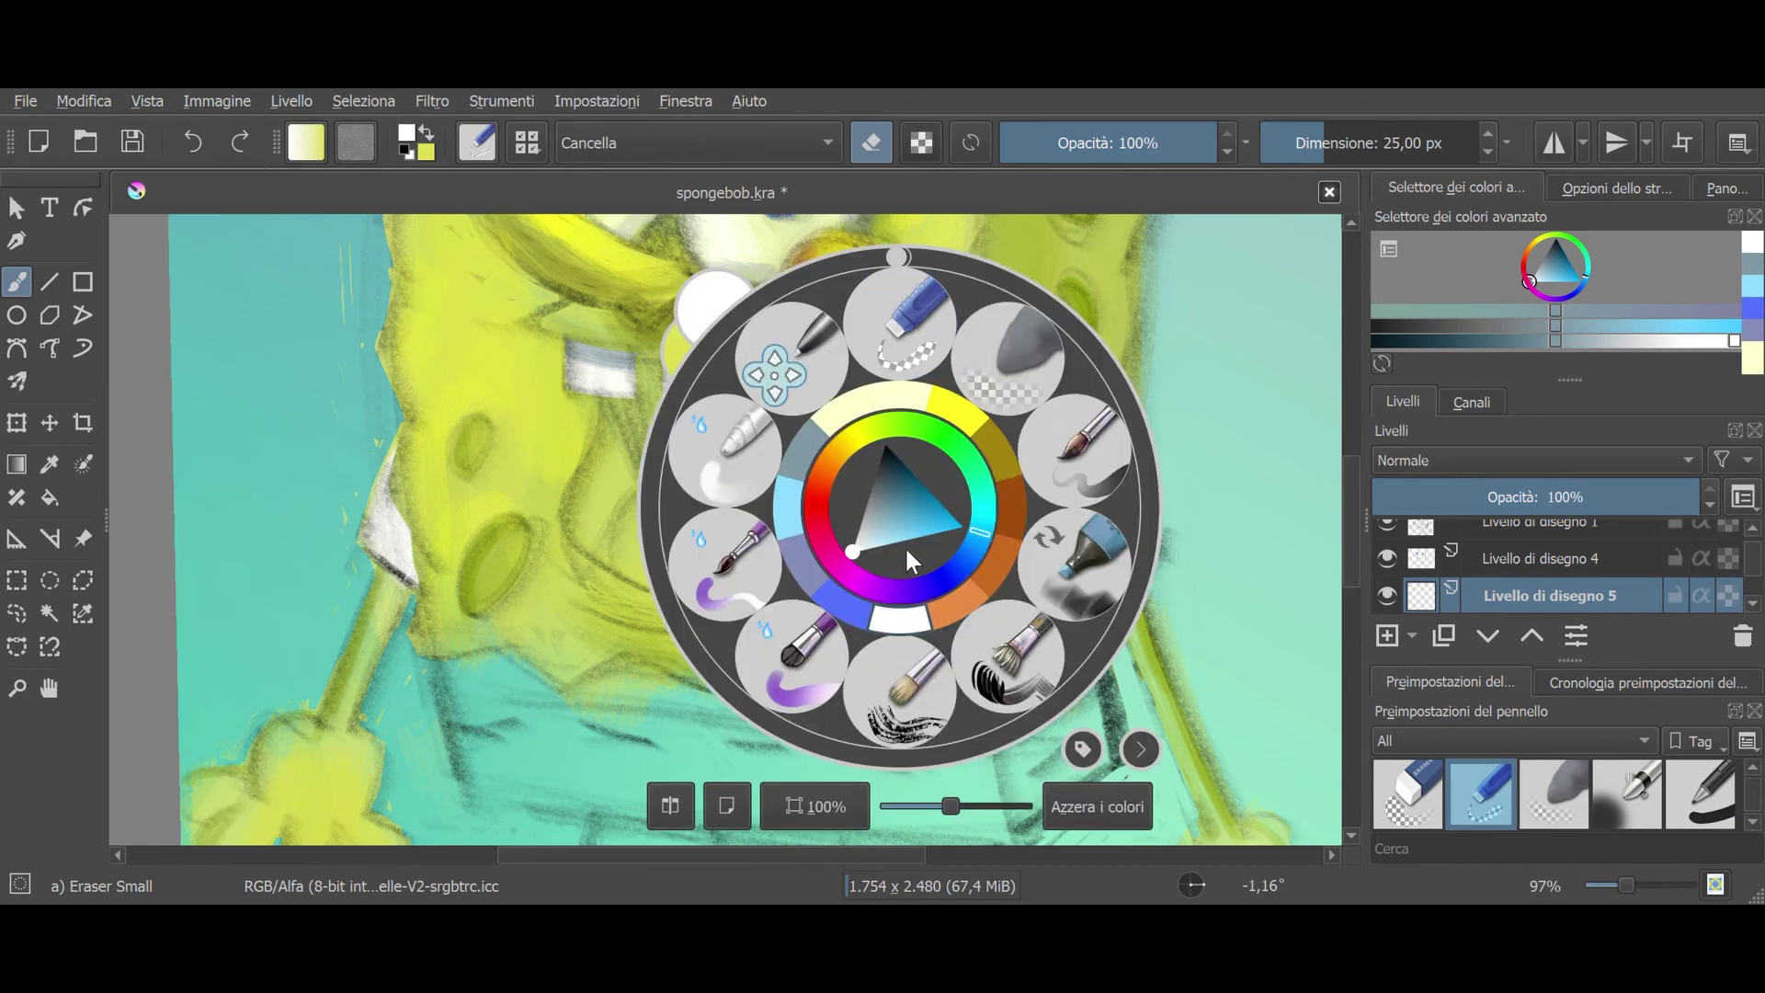
scroll(1747, 810, "down", 2)
scroll(1751, 827, "down", 2)
left_click(1701, 793)
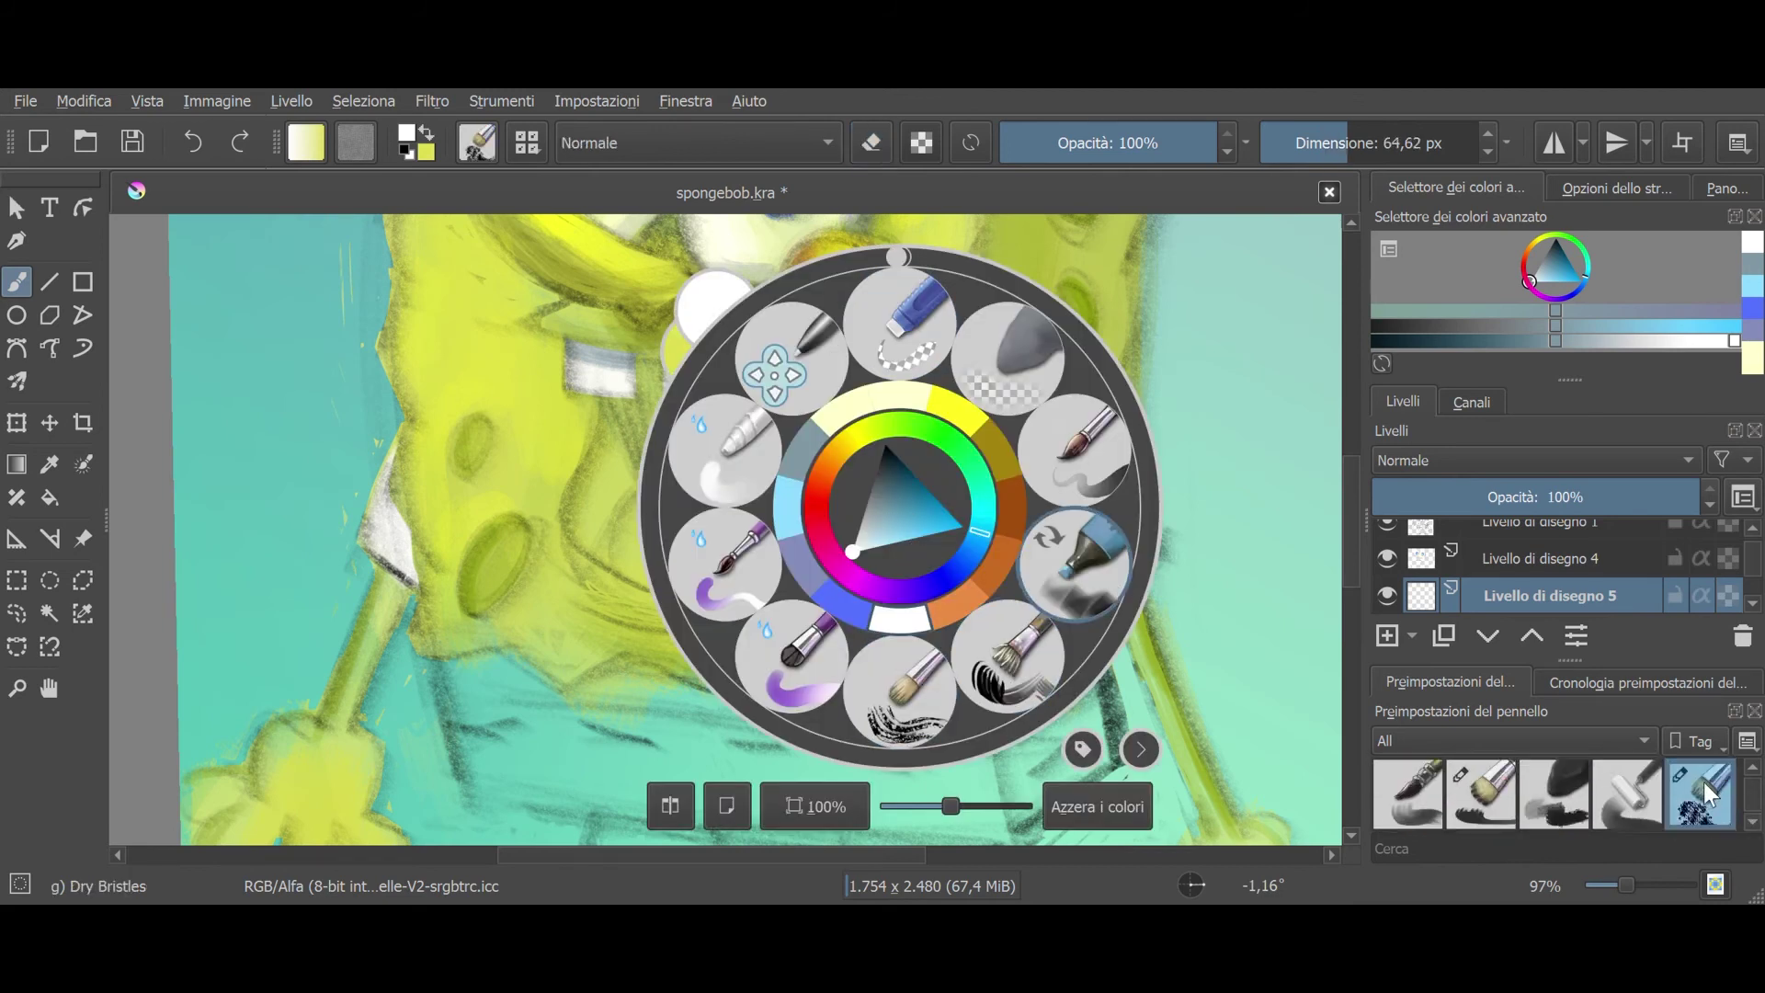
left_click(565, 577)
left_click(1546, 289)
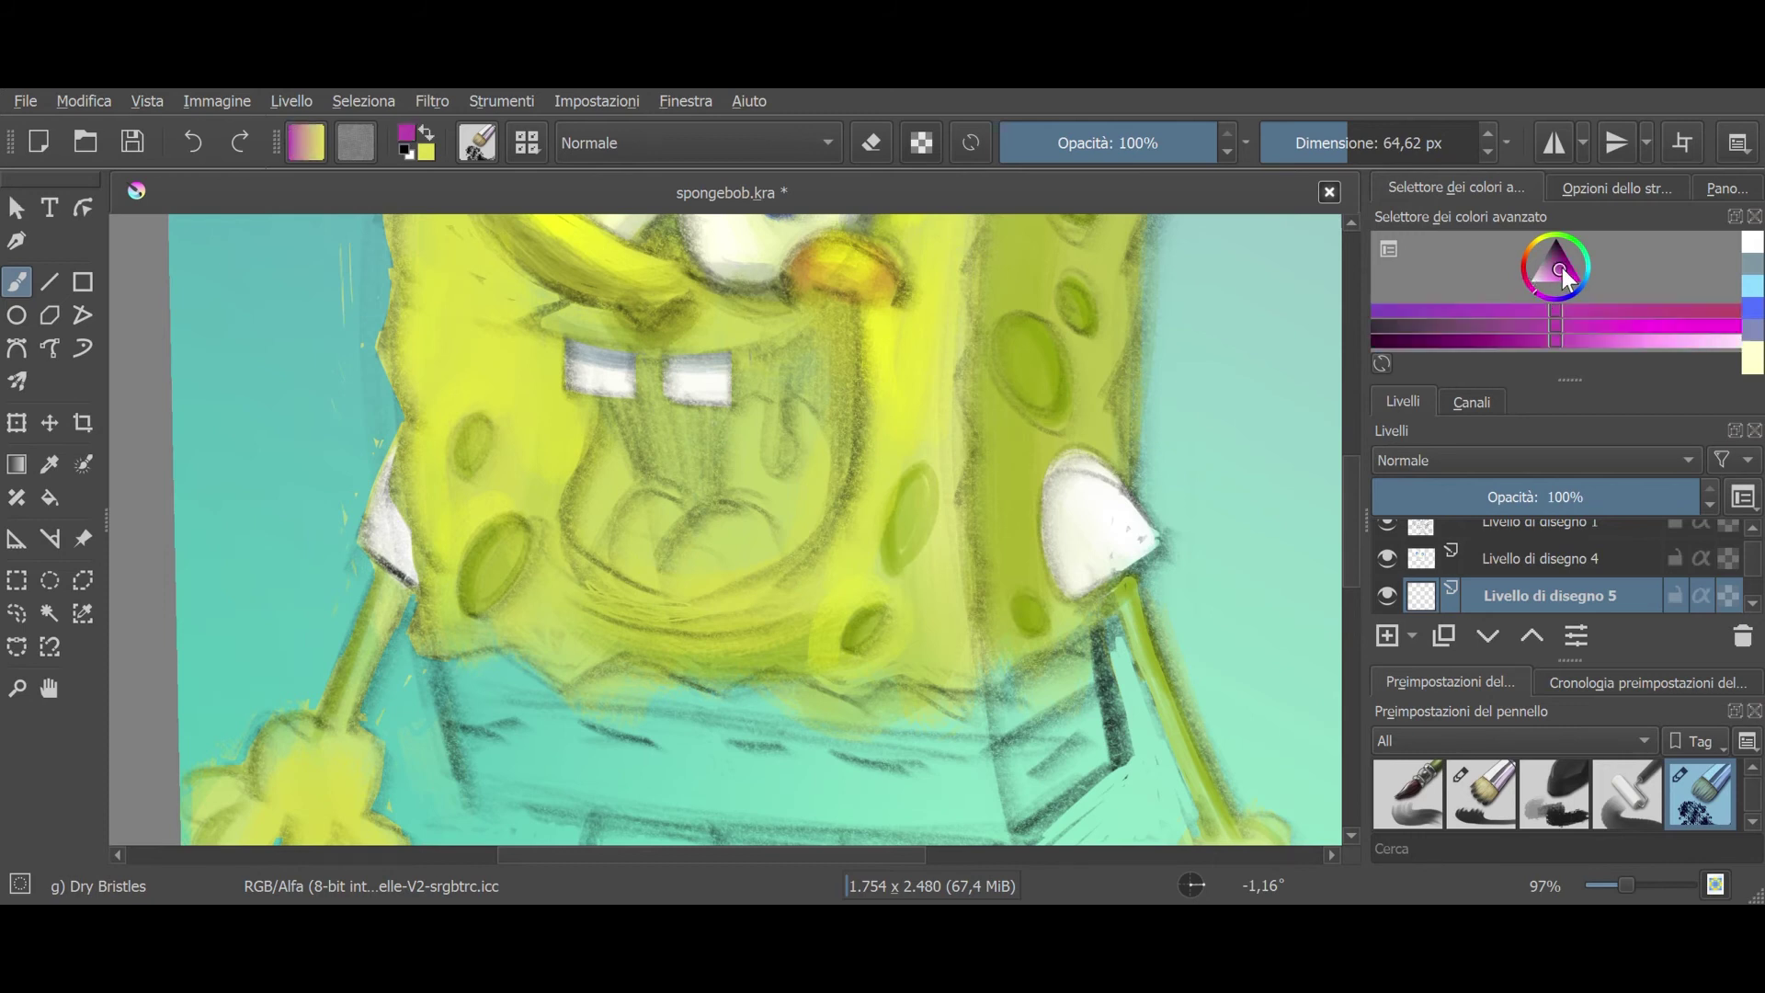
left_click(1490, 341)
mouse_move(642, 402)
left_mouse_down()
mouse_move(621, 432)
mouse_move(666, 455)
mouse_move(787, 338)
mouse_move(839, 437)
mouse_move(698, 433)
mouse_move(685, 478)
mouse_move(597, 515)
mouse_move(639, 395)
mouse_move(699, 423)
mouse_move(791, 349)
mouse_move(831, 347)
mouse_move(659, 436)
mouse_move(634, 368)
mouse_move(718, 487)
mouse_move(832, 302)
mouse_move(712, 448)
mouse_move(742, 413)
mouse_move(792, 406)
mouse_move(828, 497)
mouse_move(741, 505)
mouse_move(776, 516)
mouse_move(725, 473)
mouse_move(735, 528)
mouse_move(782, 542)
mouse_move(686, 566)
mouse_move(687, 533)
left_mouse_up()
left_click(1453, 340)
Step: Paint the tongue pink and deepen the maroon inside the mouth near the teeth and right edge
left_click(1683, 341)
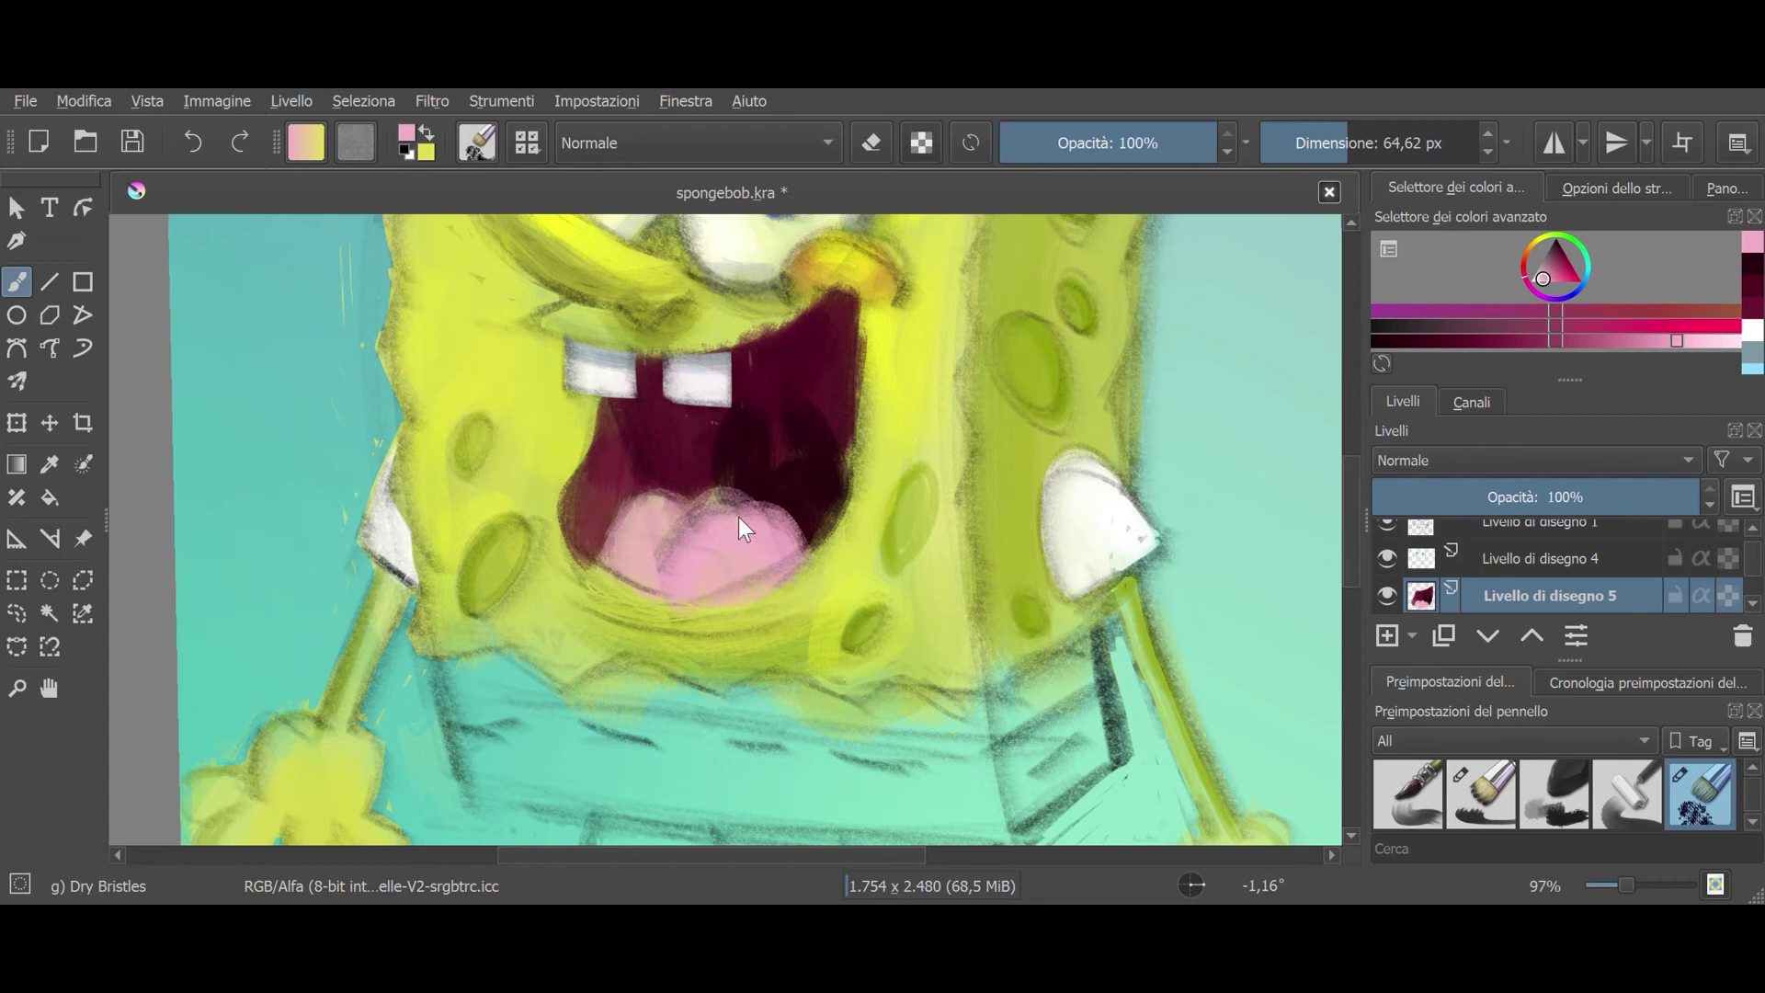
left_click(1549, 273)
mouse_move(659, 512)
left_mouse_down()
mouse_move(791, 552)
mouse_move(767, 570)
left_mouse_up()
left_click(1753, 296)
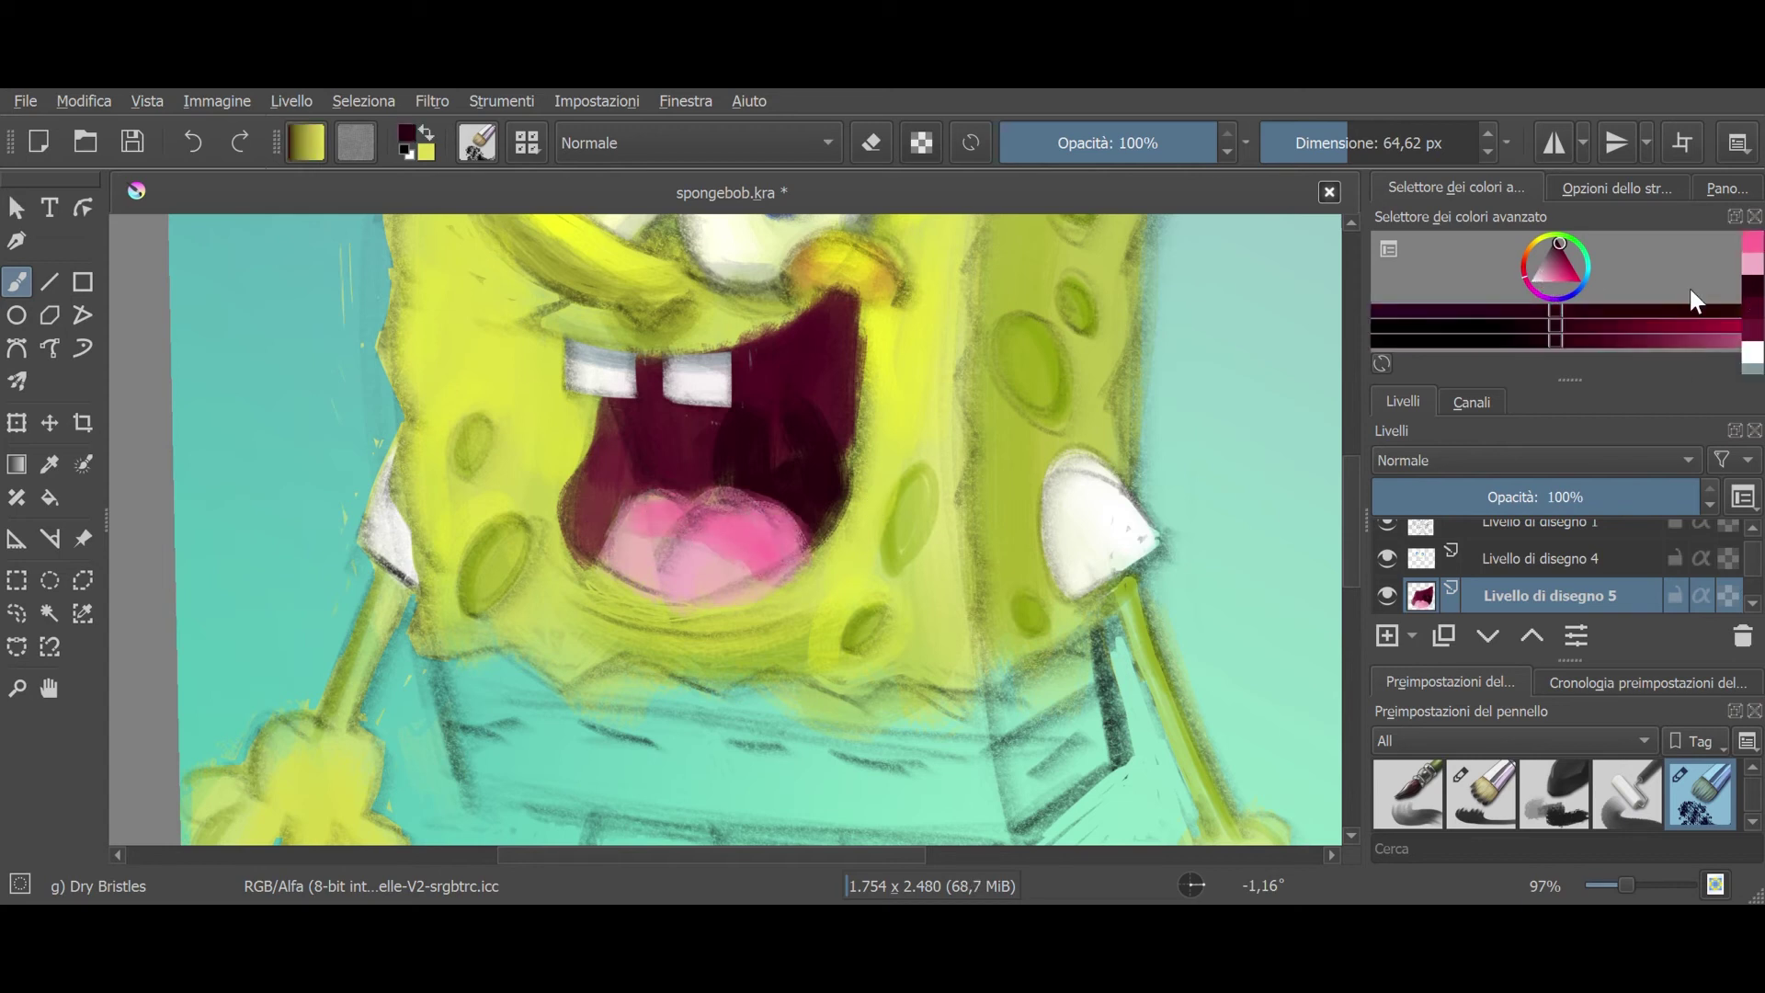
left_click_drag(741, 426, 809, 500)
mouse_move(616, 411)
left_mouse_down()
mouse_move(653, 368)
mouse_move(810, 303)
mouse_move(788, 327)
mouse_move(830, 410)
left_mouse_up()
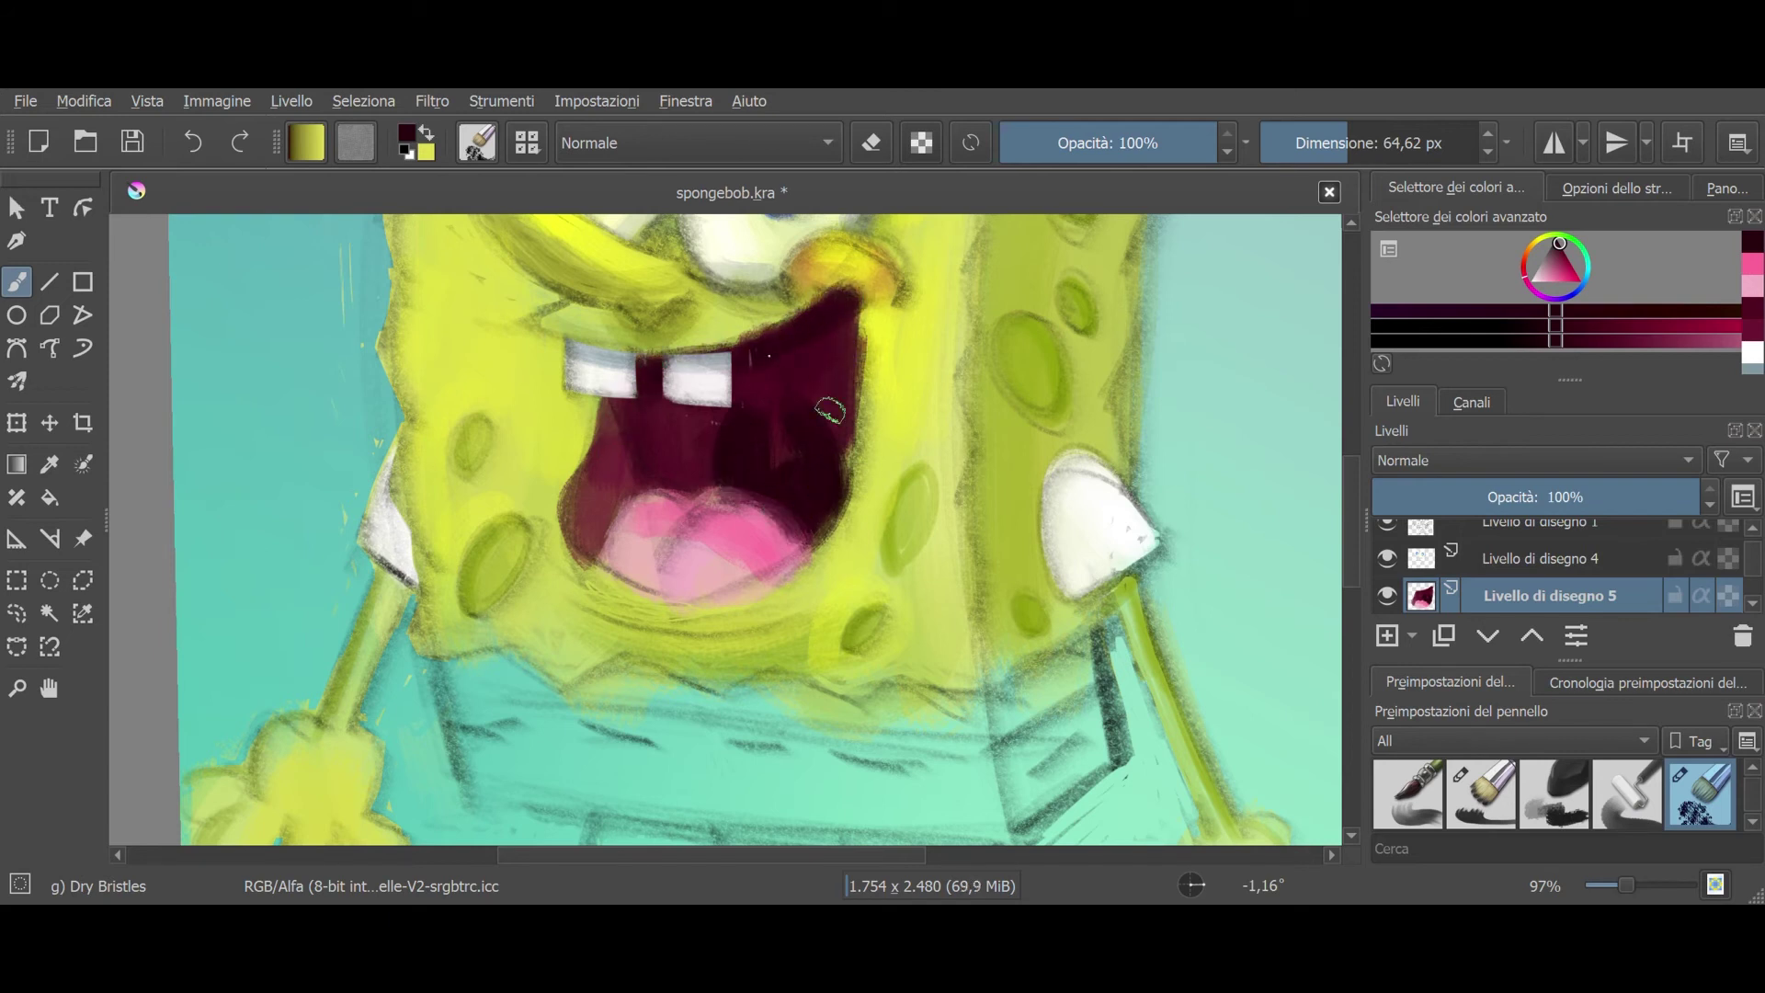
left_click_drag(855, 313, 847, 356)
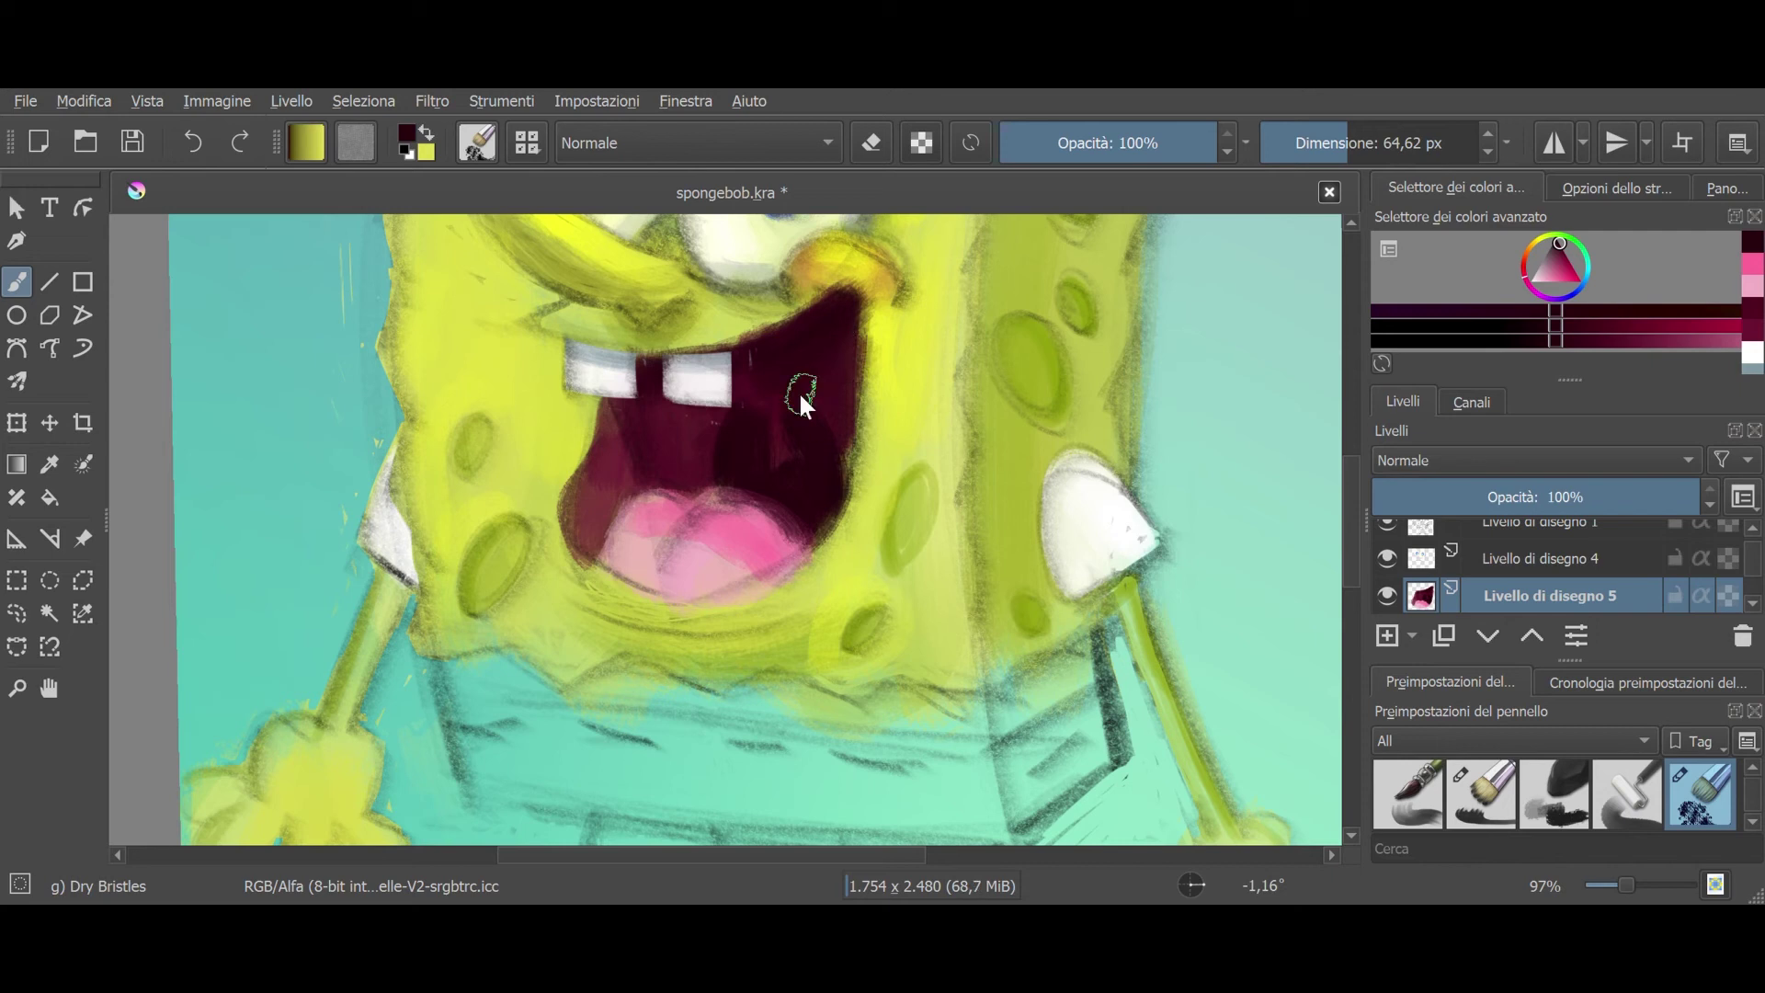
Step: Erase maroon spill along the mouth's upper and right edges with the small eraser
right_click(798, 390)
left_click(662, 348)
left_click_drag(743, 331, 815, 270)
left_click_drag(864, 451, 861, 309)
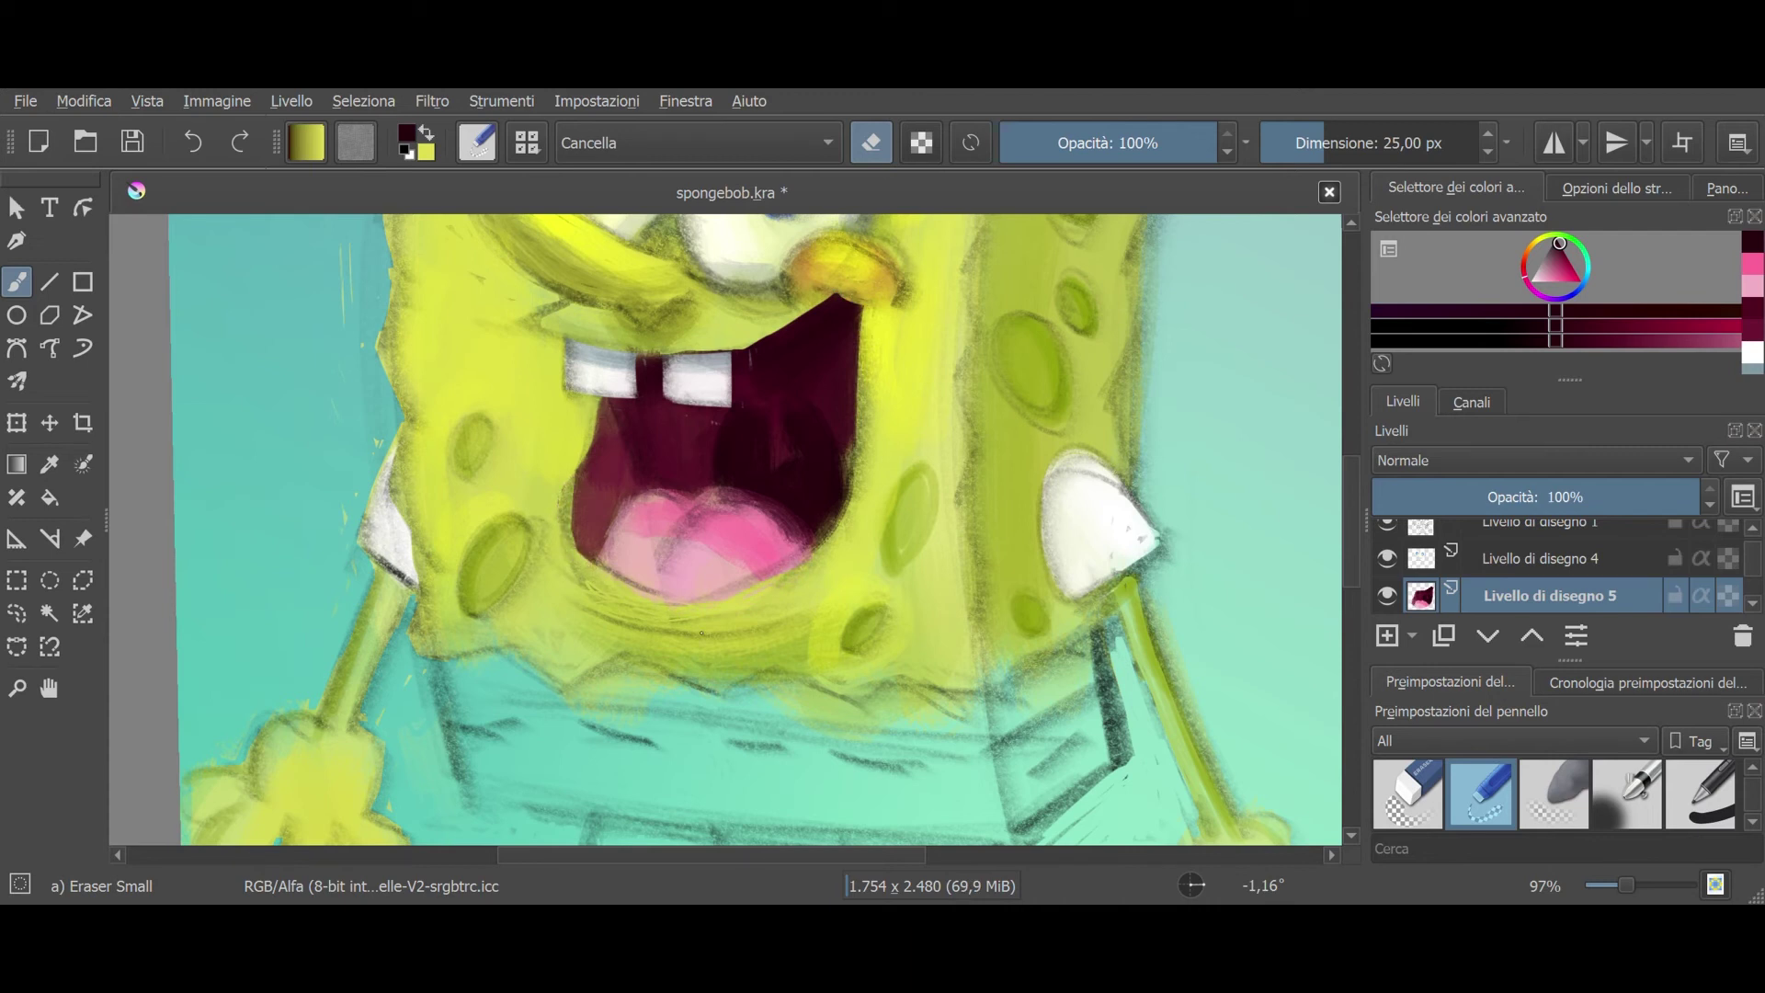
left_click_drag(742, 344, 853, 305)
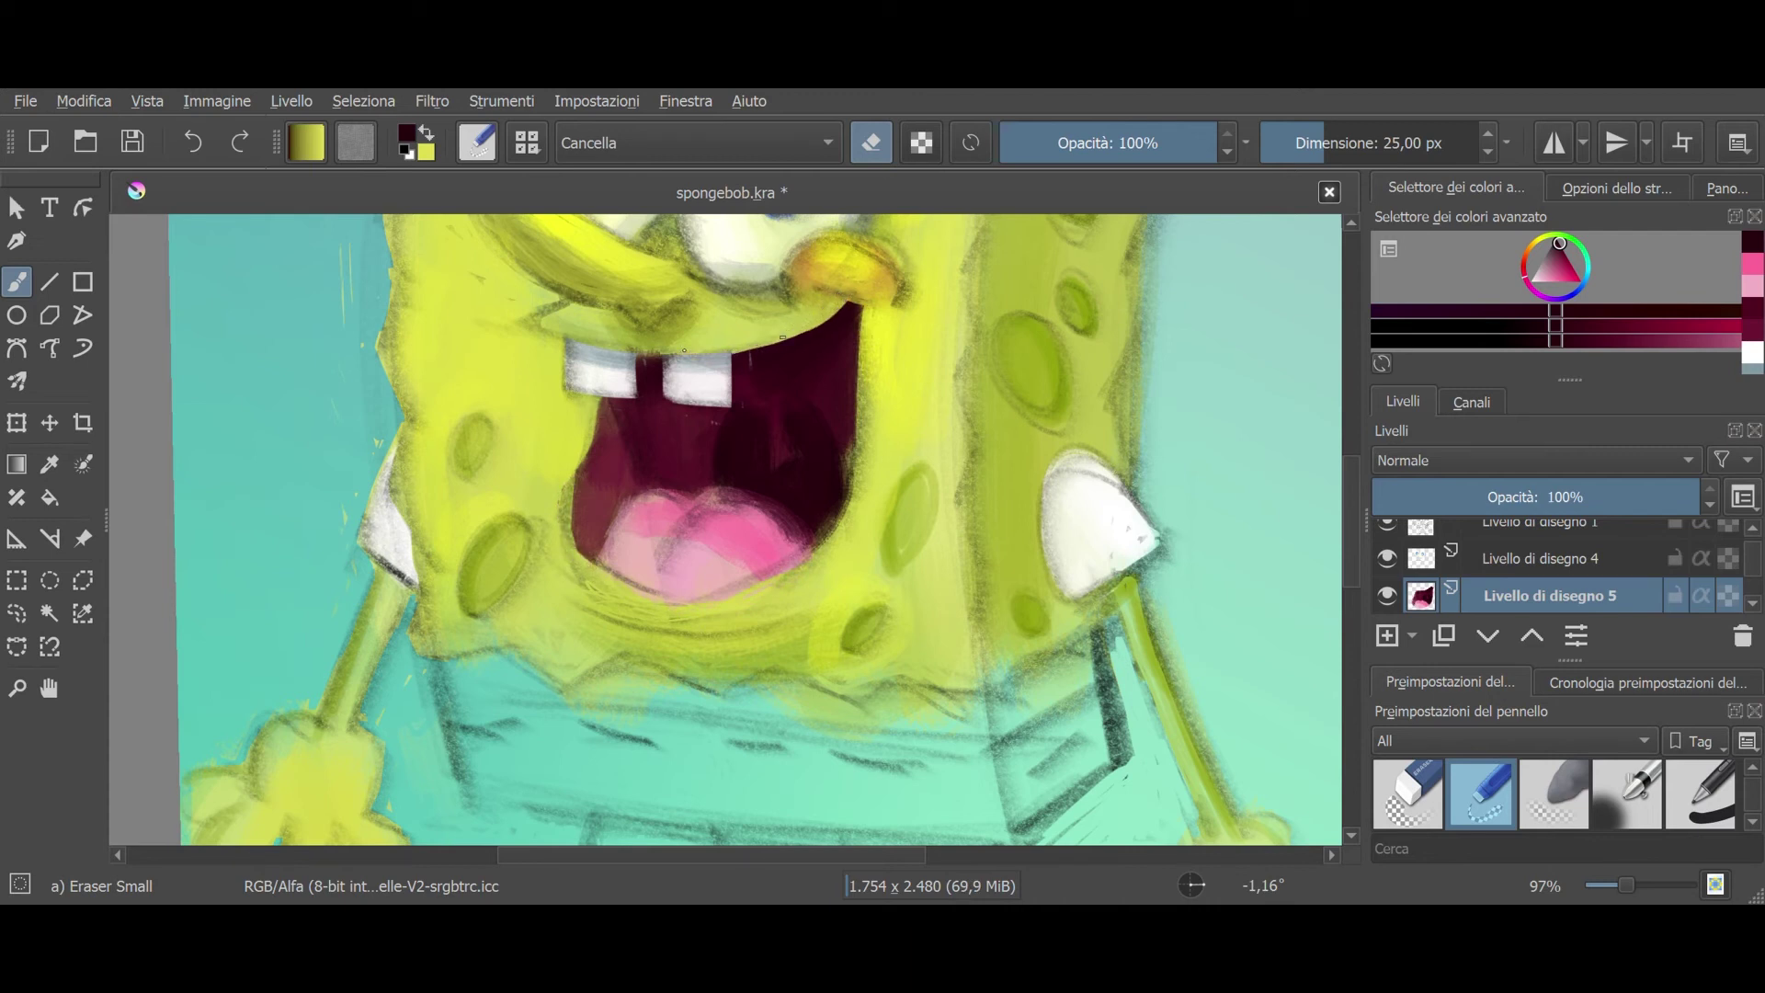
key("slash")
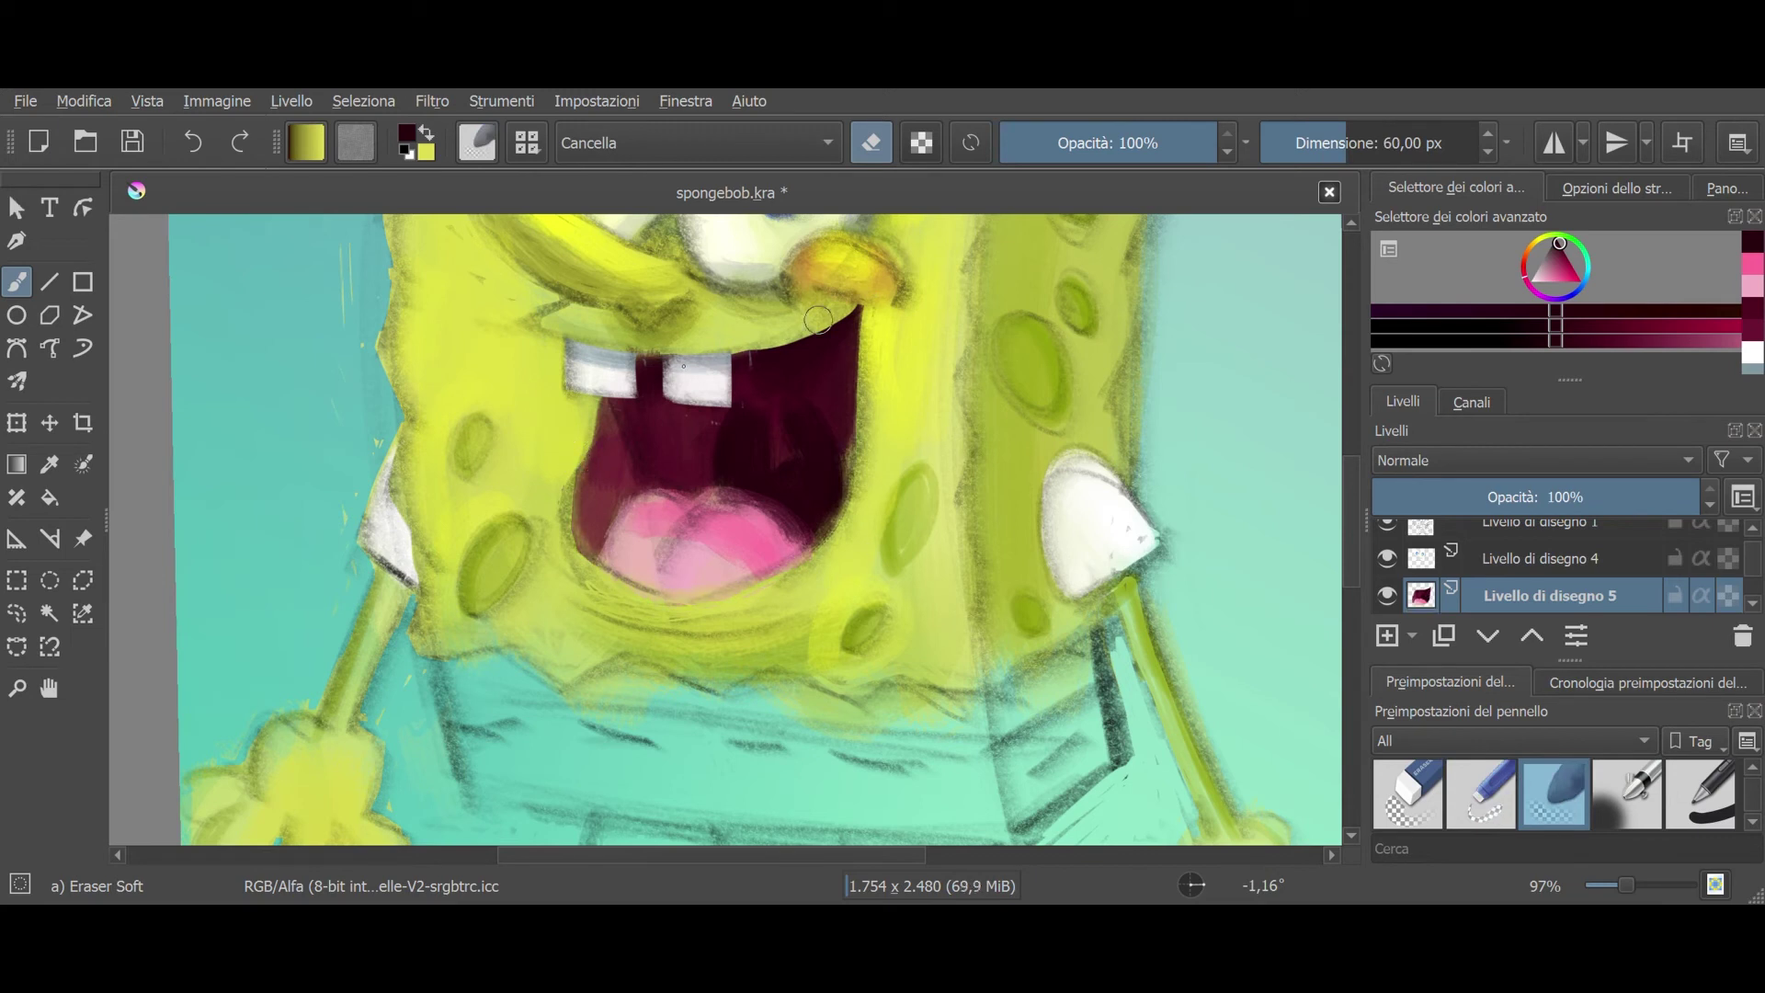
scroll(842, 409, "down", 3)
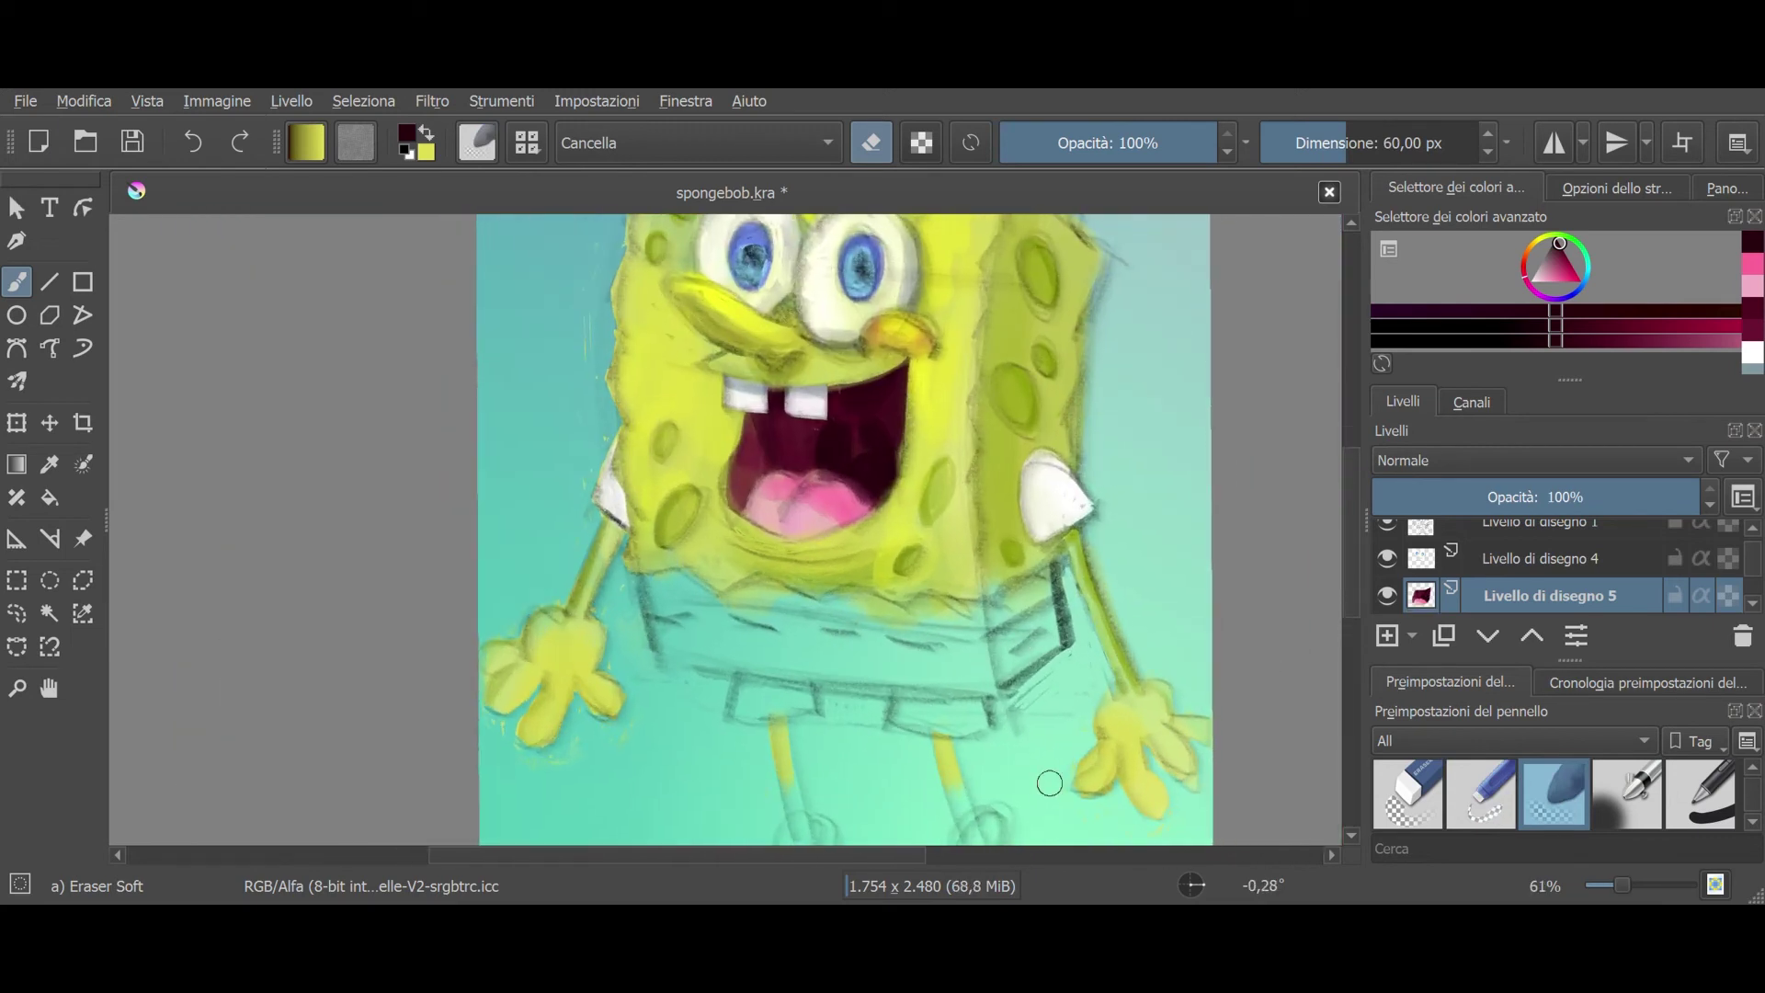
Step: On Livello di disegno 2, paint the shorts and waistband orange-brown with Dry Bristles
scroll(1637, 588, "down", 3)
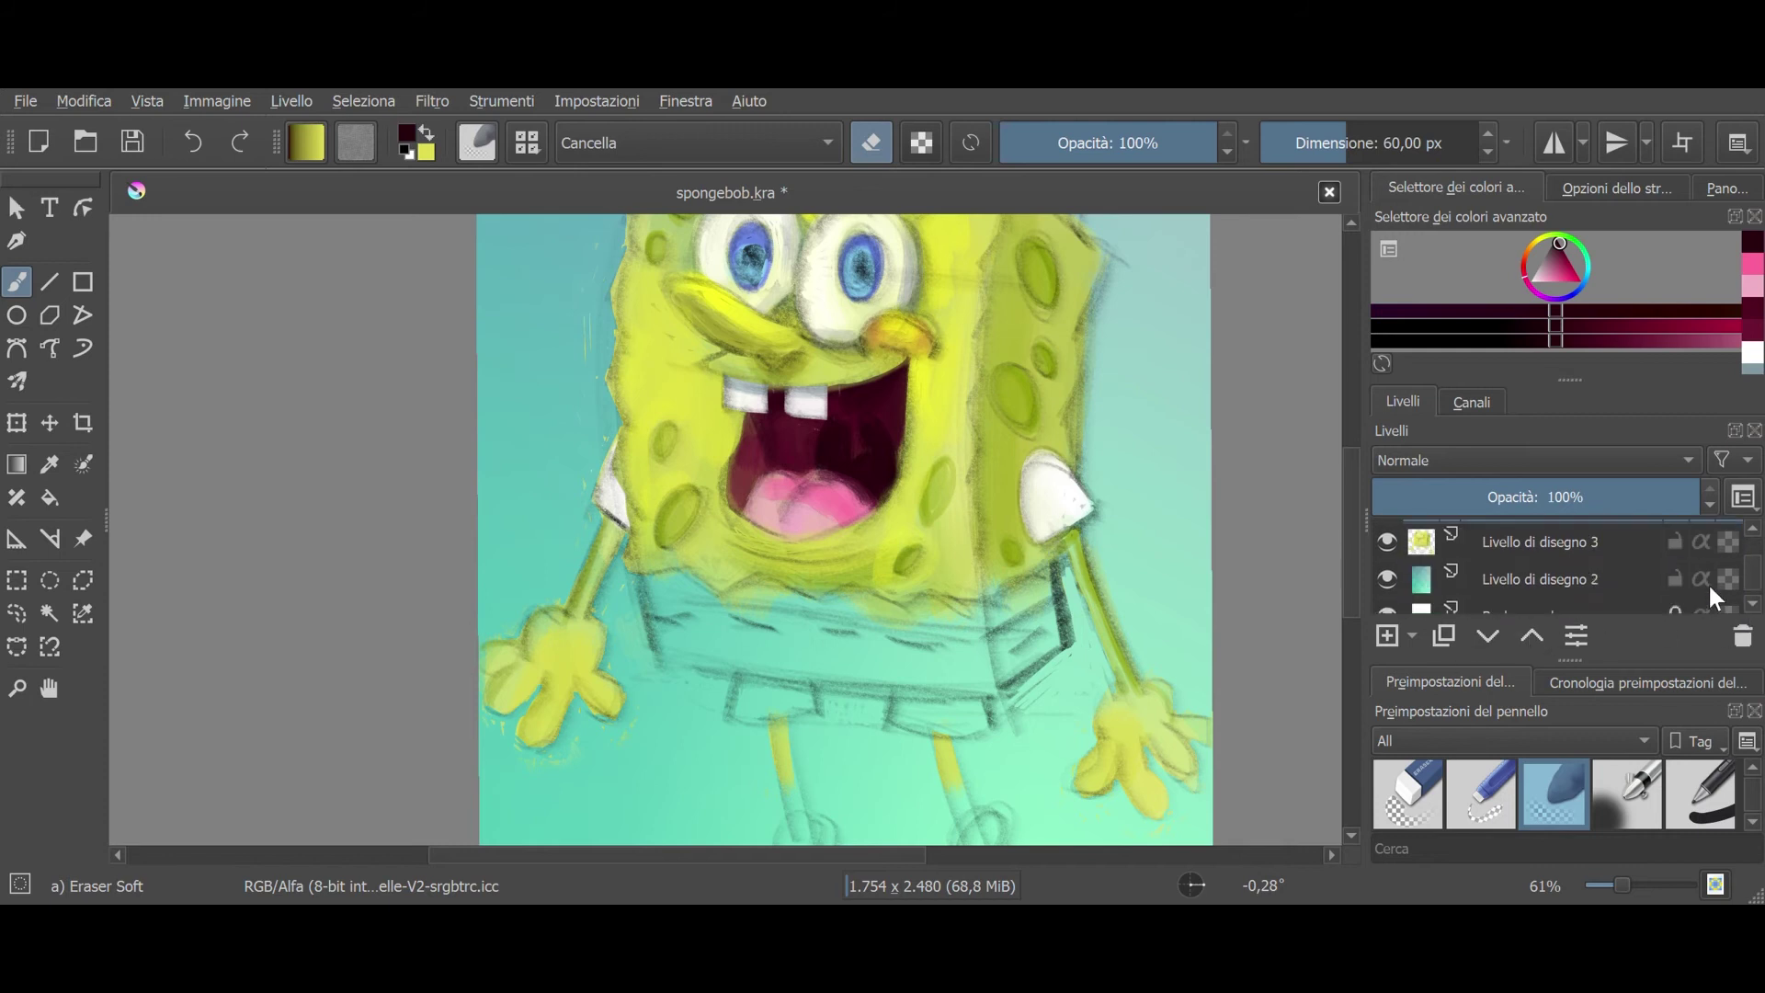
left_click(1564, 579)
scroll(1563, 793, "down", 3)
left_click(1700, 793)
left_click(1559, 265)
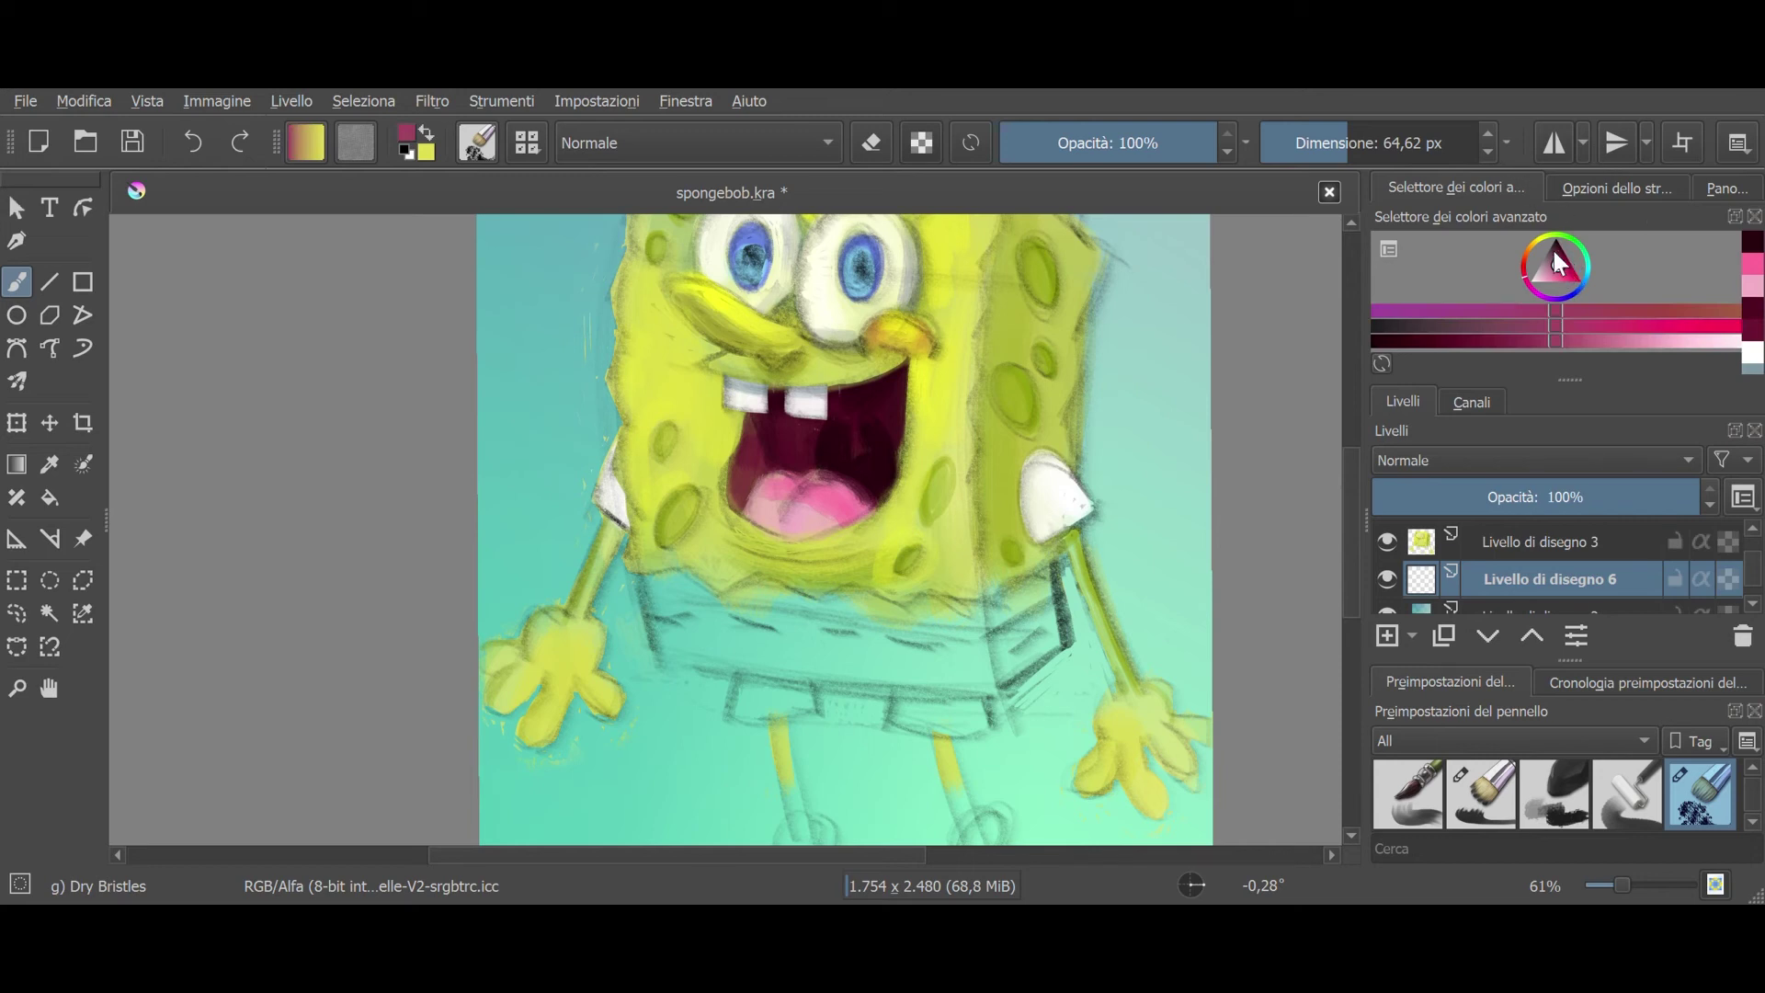
left_click(1528, 250)
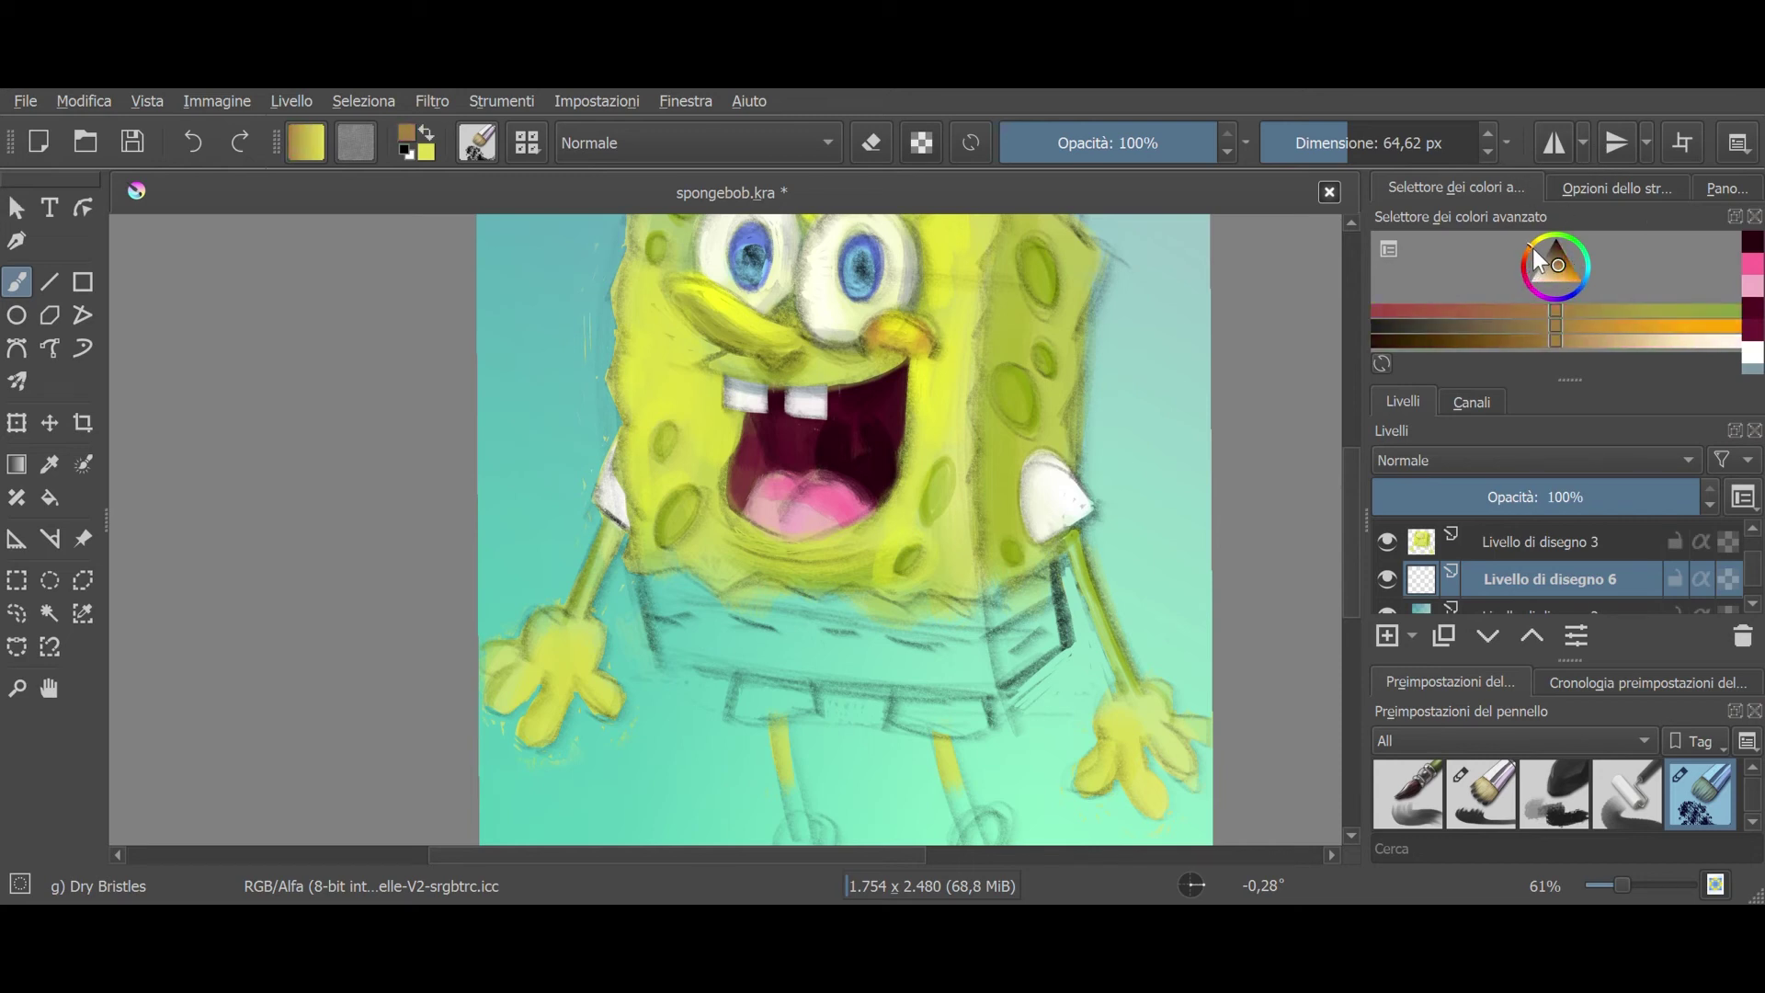
mouse_move(657, 634)
left_mouse_down()
mouse_move(687, 658)
mouse_move(765, 633)
mouse_move(1021, 635)
mouse_move(1057, 681)
left_mouse_up()
mouse_move(1011, 607)
left_mouse_down()
mouse_move(906, 708)
mouse_move(936, 701)
mouse_move(975, 736)
left_mouse_up()
mouse_move(736, 680)
left_mouse_down()
mouse_move(763, 712)
mouse_move(772, 692)
mouse_move(736, 719)
mouse_move(809, 708)
left_mouse_up()
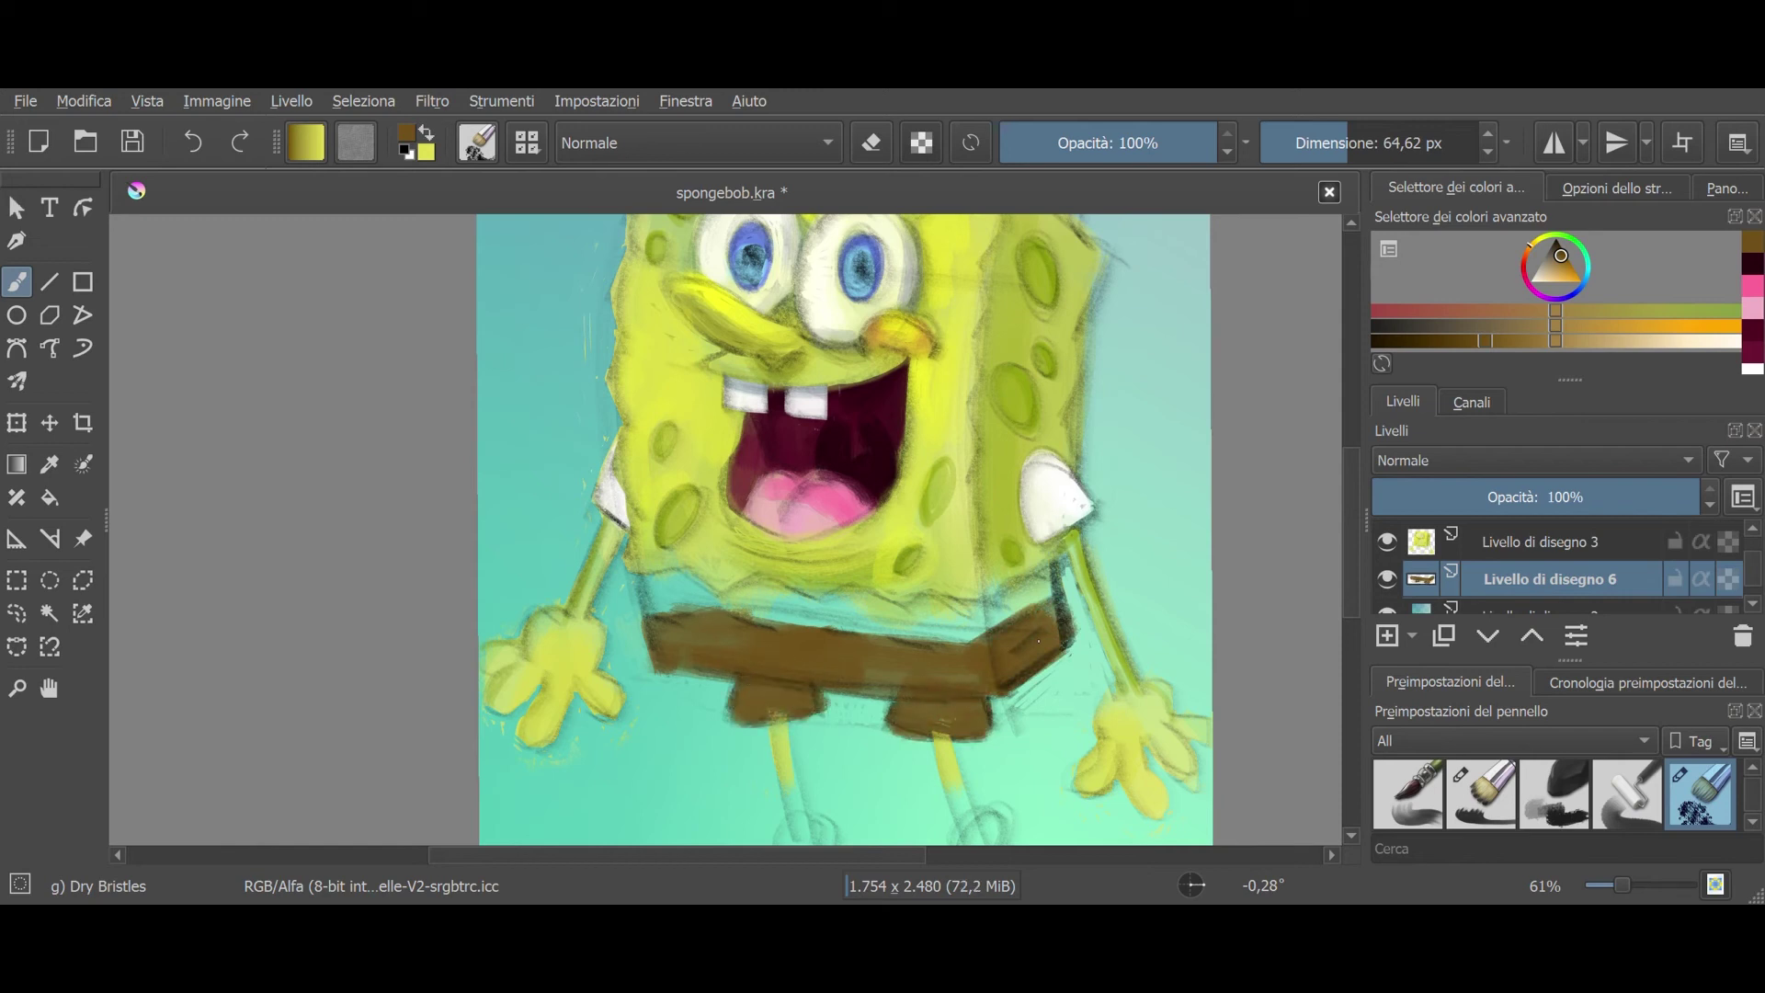
Step: Darken the belt and the leg patches beneath it with a deeper brown
left_click_drag(1429, 344, 1400, 340)
left_click_drag(731, 680, 1003, 717)
mouse_move(1000, 639)
left_mouse_down()
mouse_move(1057, 611)
mouse_move(1010, 690)
left_mouse_up()
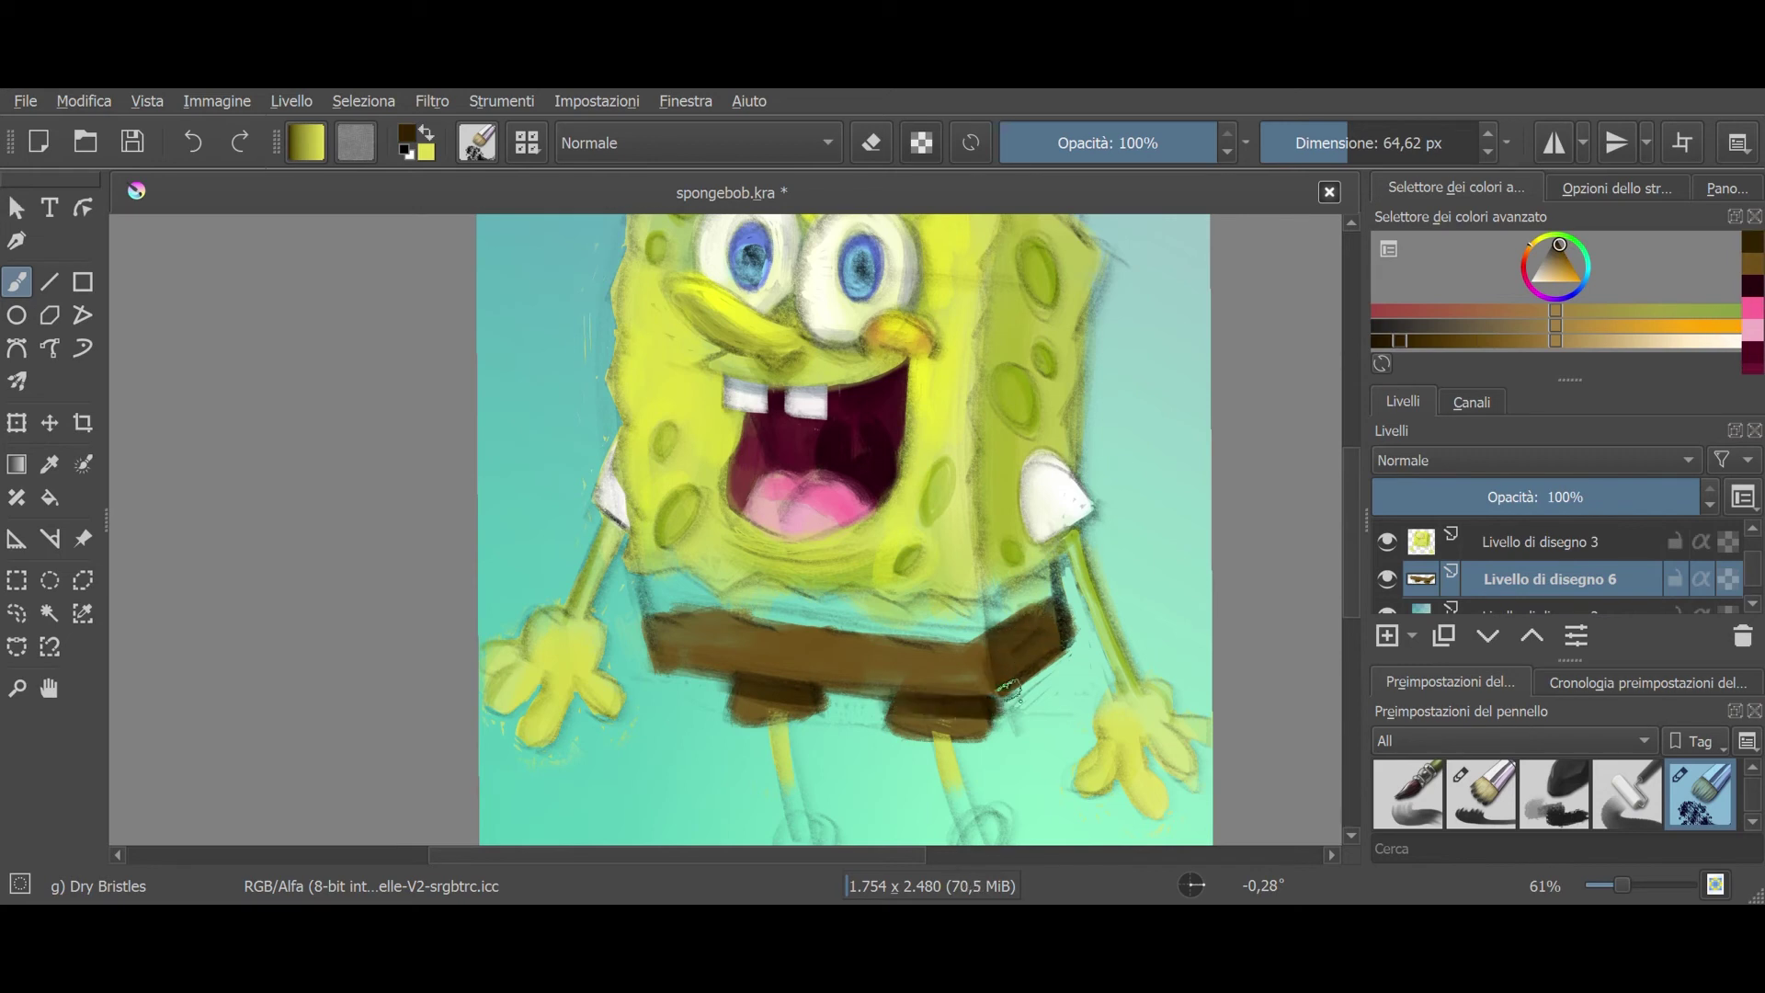
left_click(1758, 258)
left_click_drag(824, 677, 969, 678)
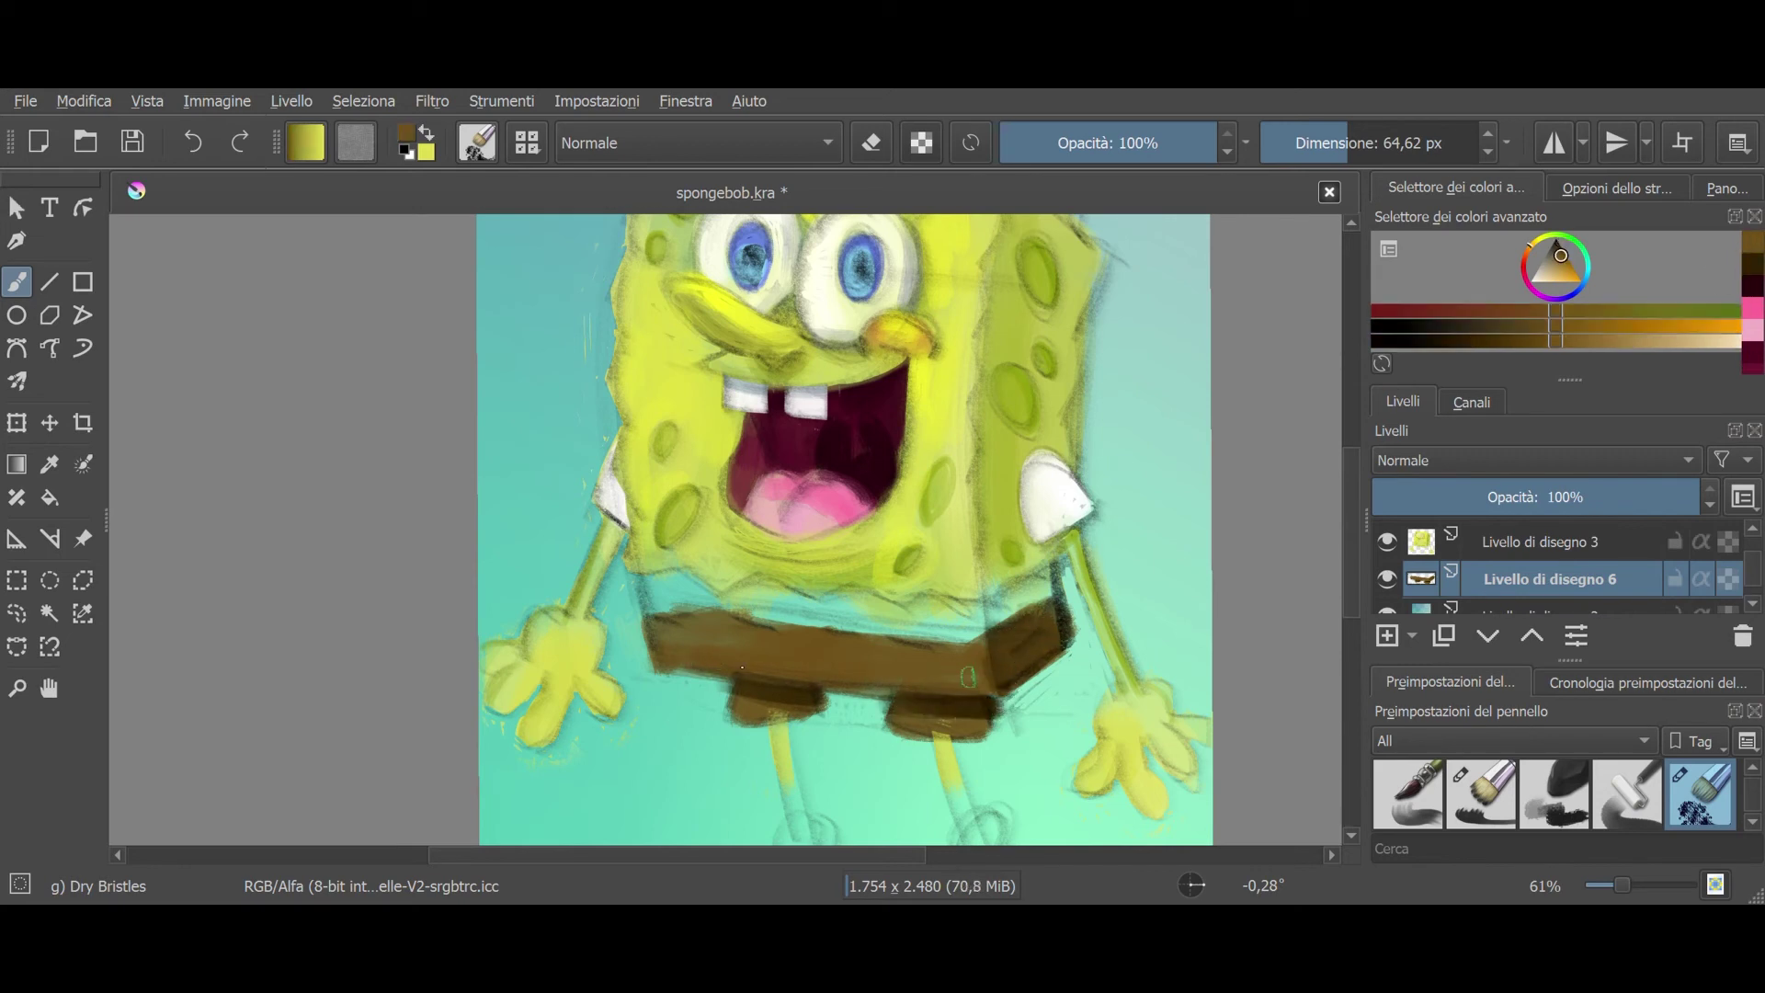
Step: Paint a white shirt band above the belt and erase the yellow body paint overlapping it
left_click_drag(1546, 278, 1528, 281)
left_click_drag(680, 566, 648, 621)
mouse_move(791, 598)
left_mouse_down()
mouse_move(713, 602)
mouse_move(991, 634)
left_mouse_up()
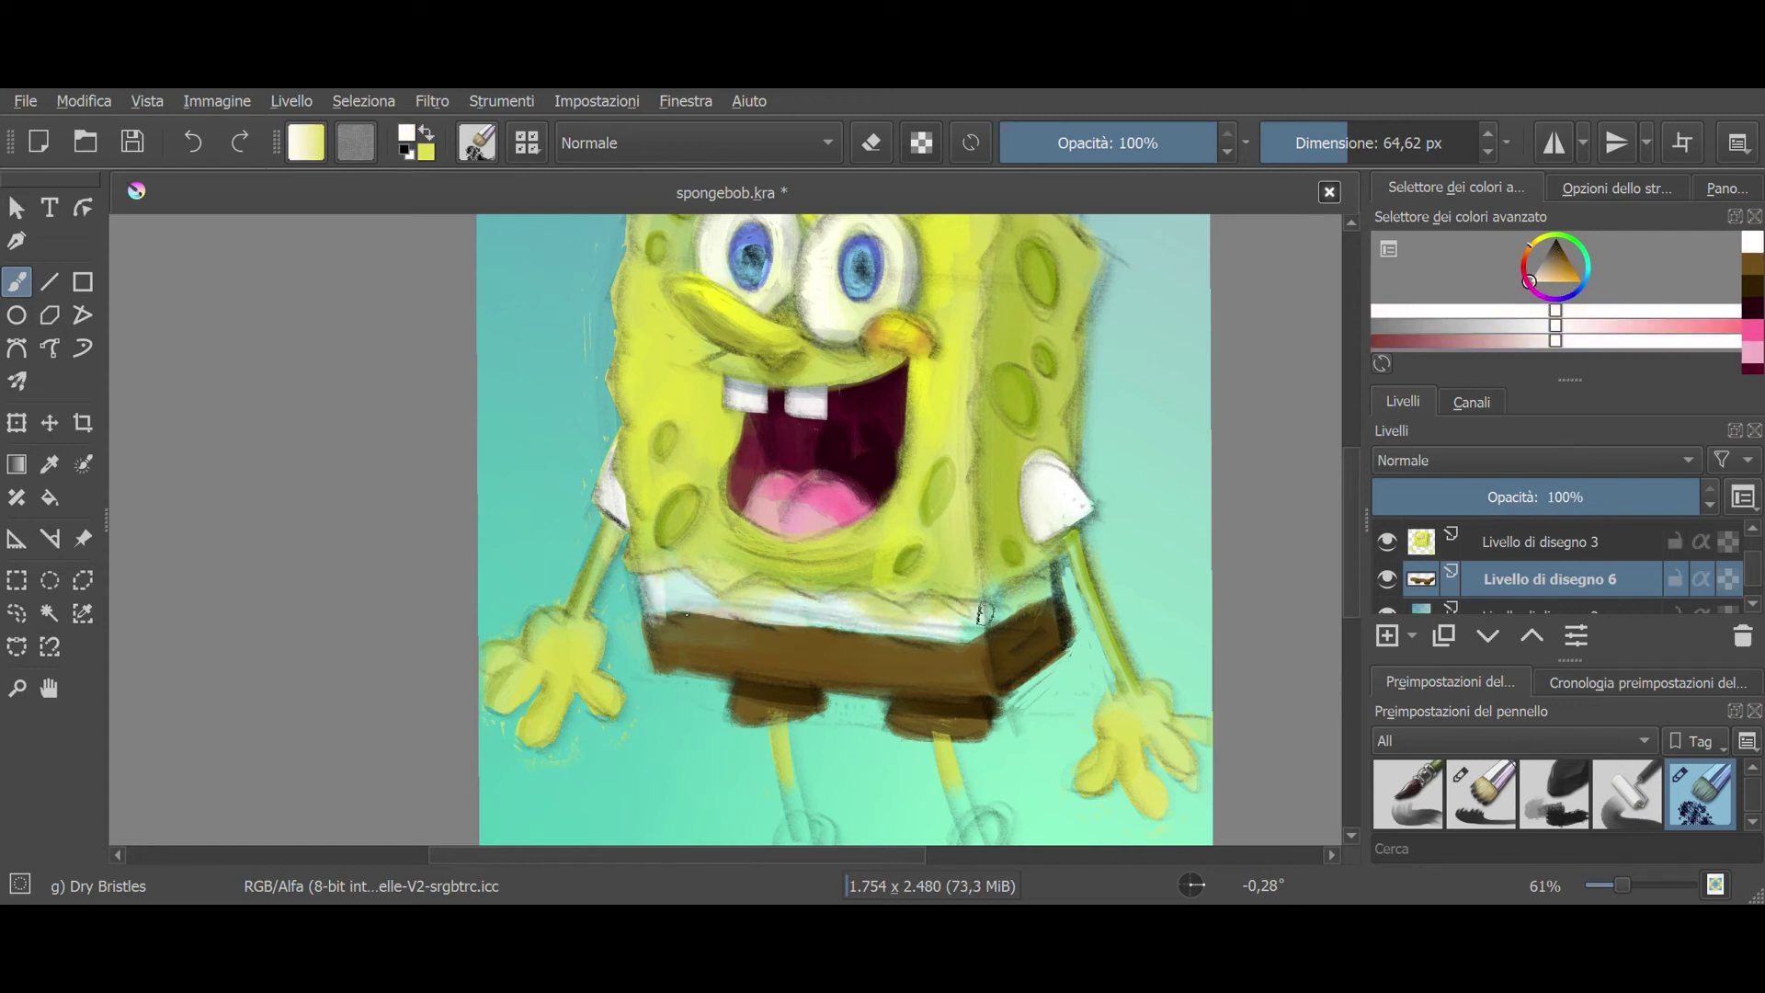
left_click_drag(667, 589, 863, 618)
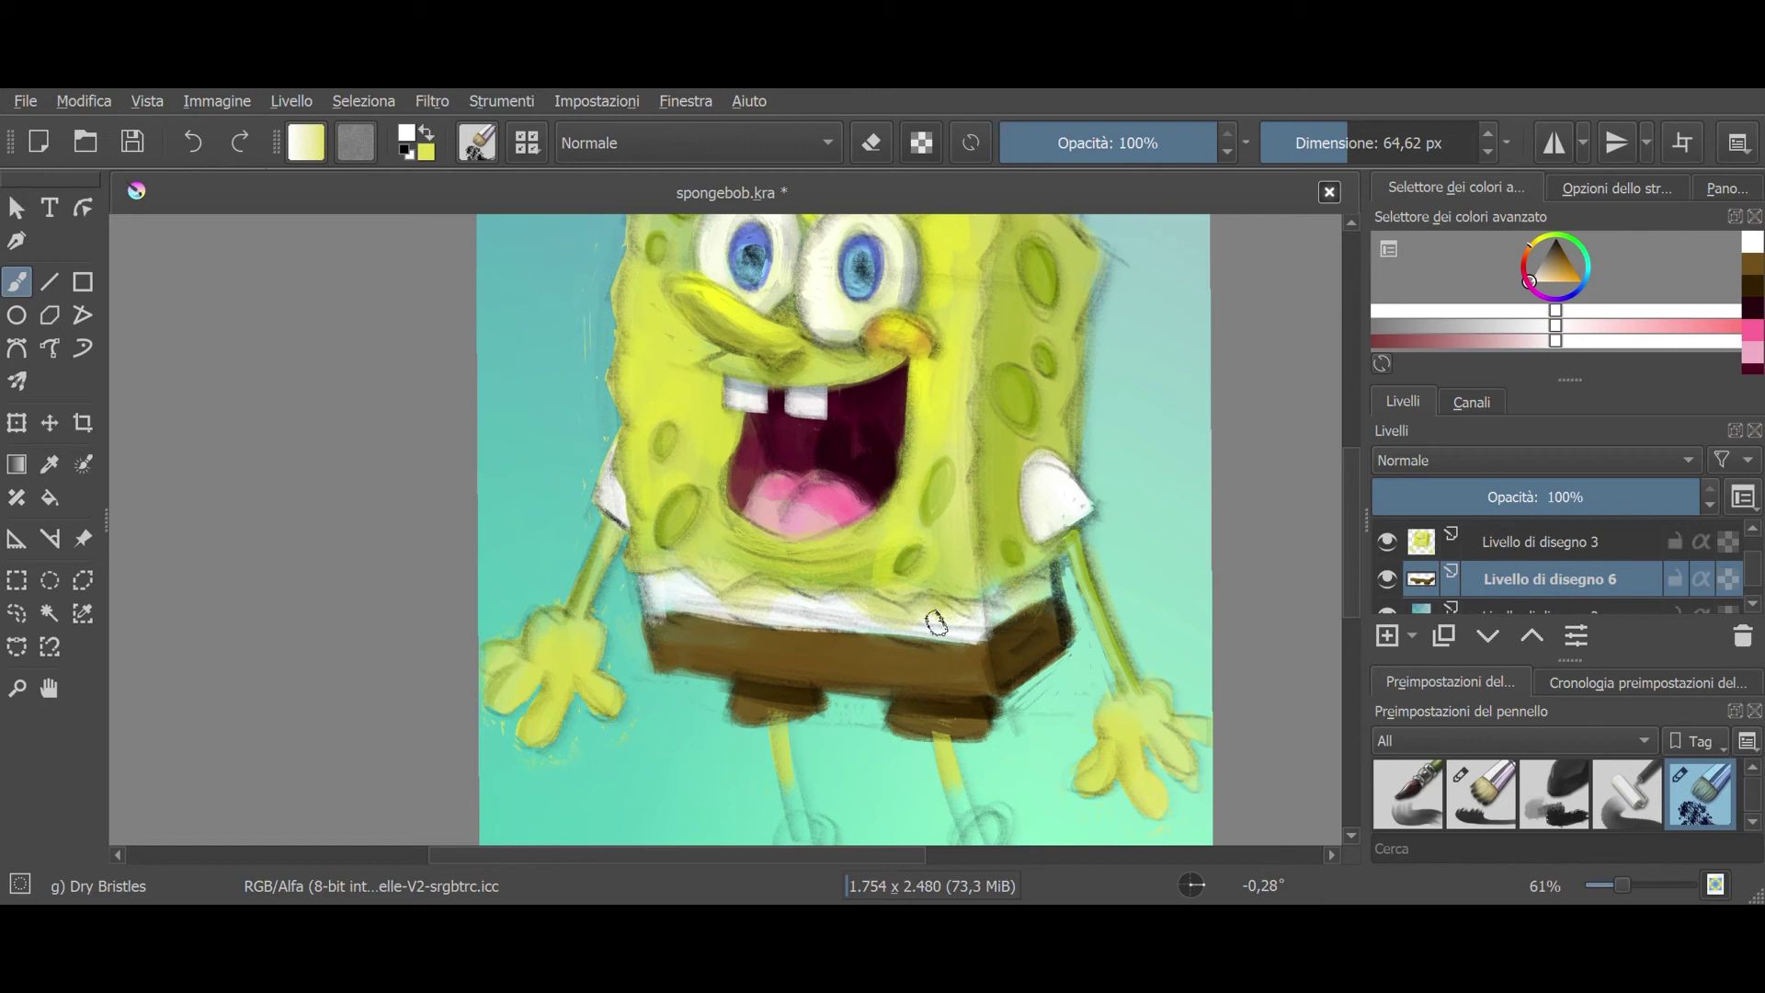
key("Page_Up")
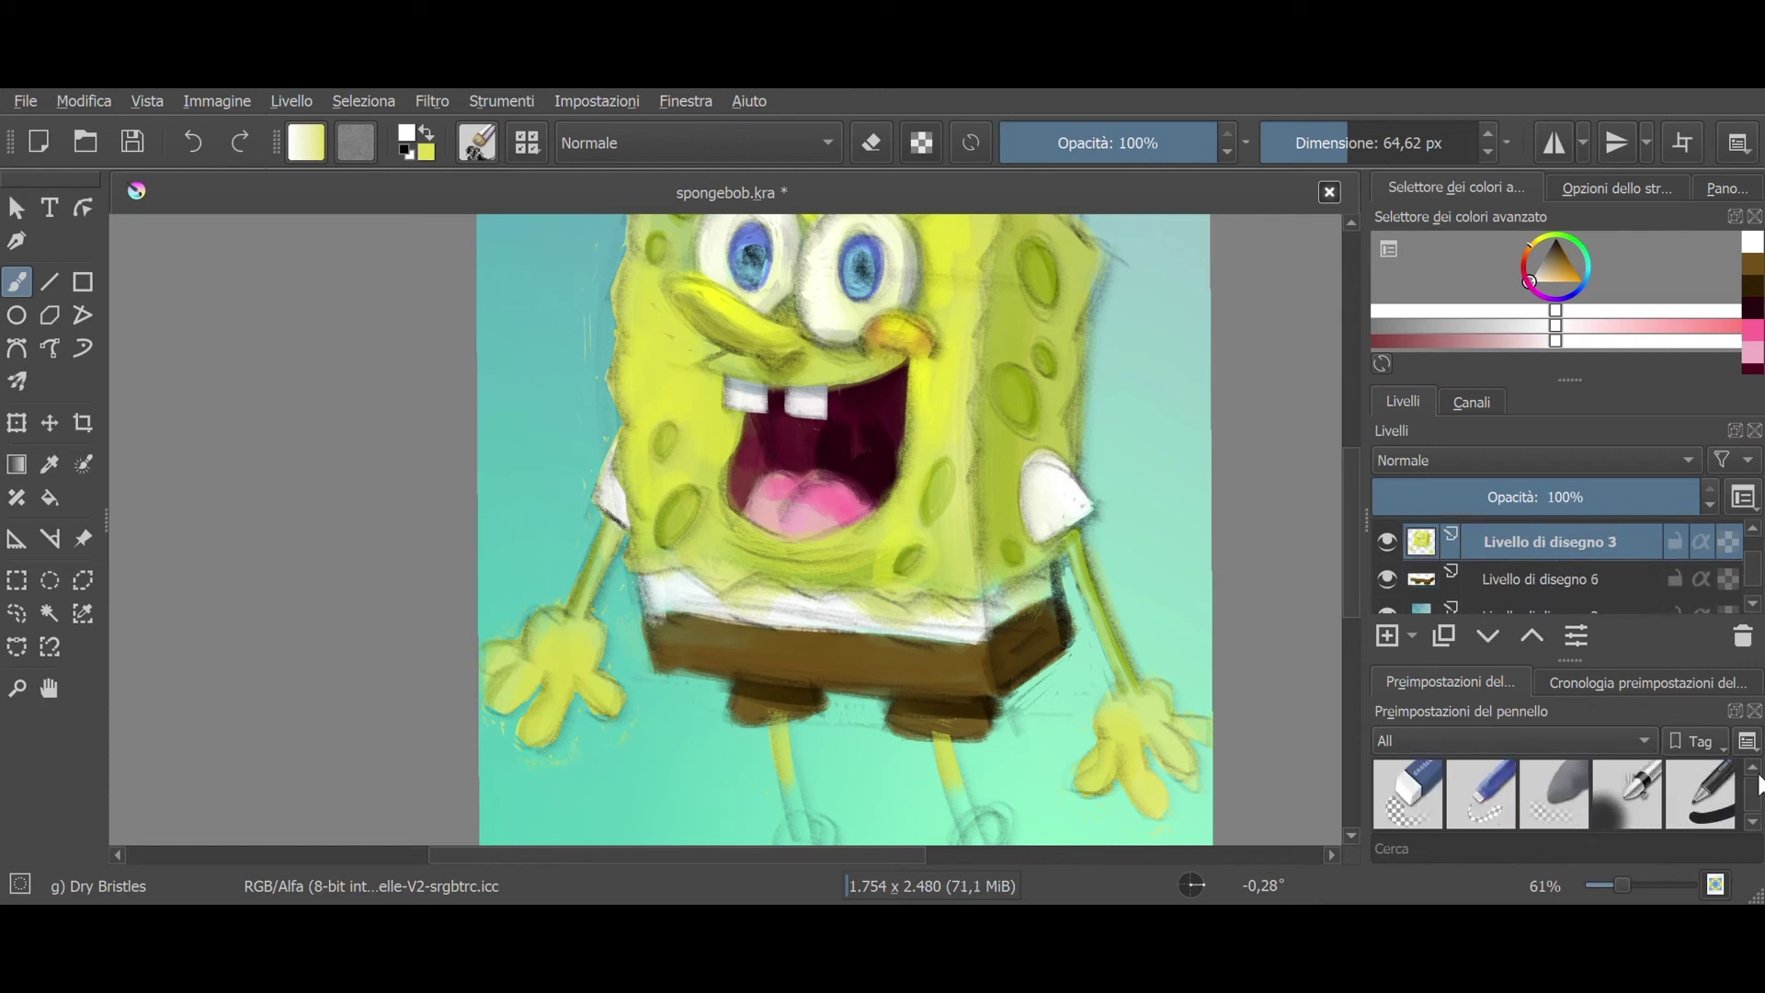
key("e")
left_click_drag(744, 586, 951, 618)
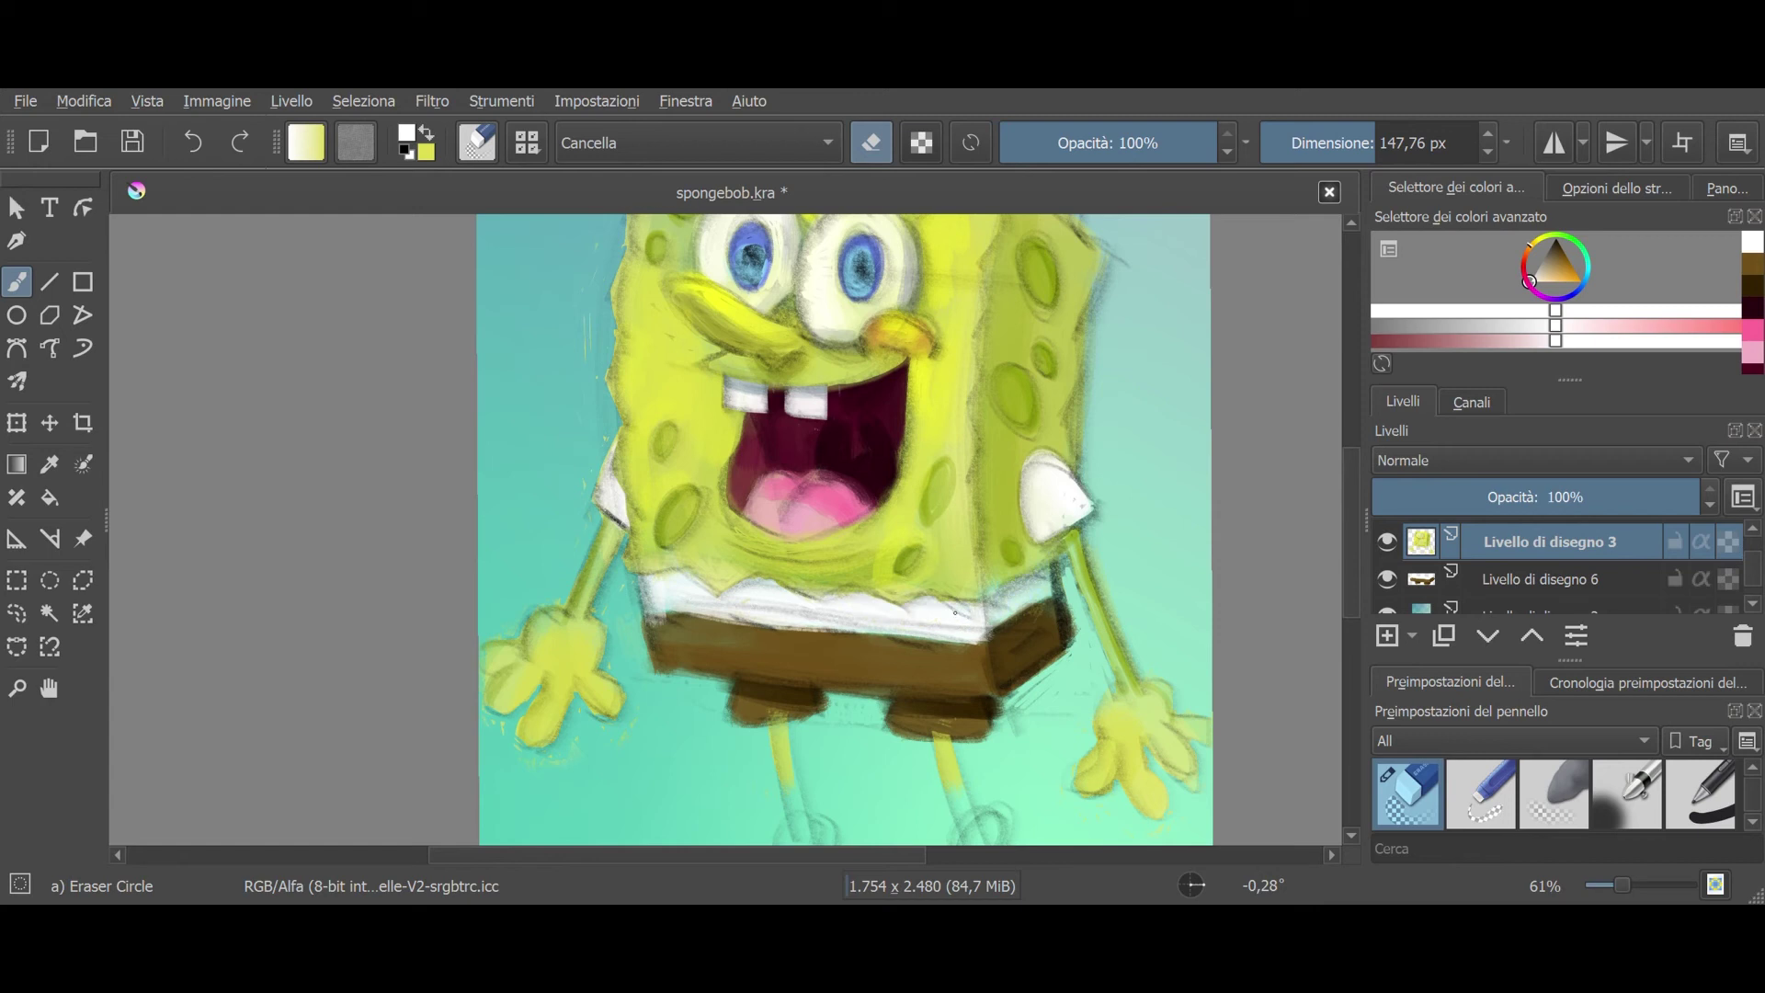
Step: Shade across the collar in greyish purple and add a new empty layer
left_click(1571, 578)
key("e")
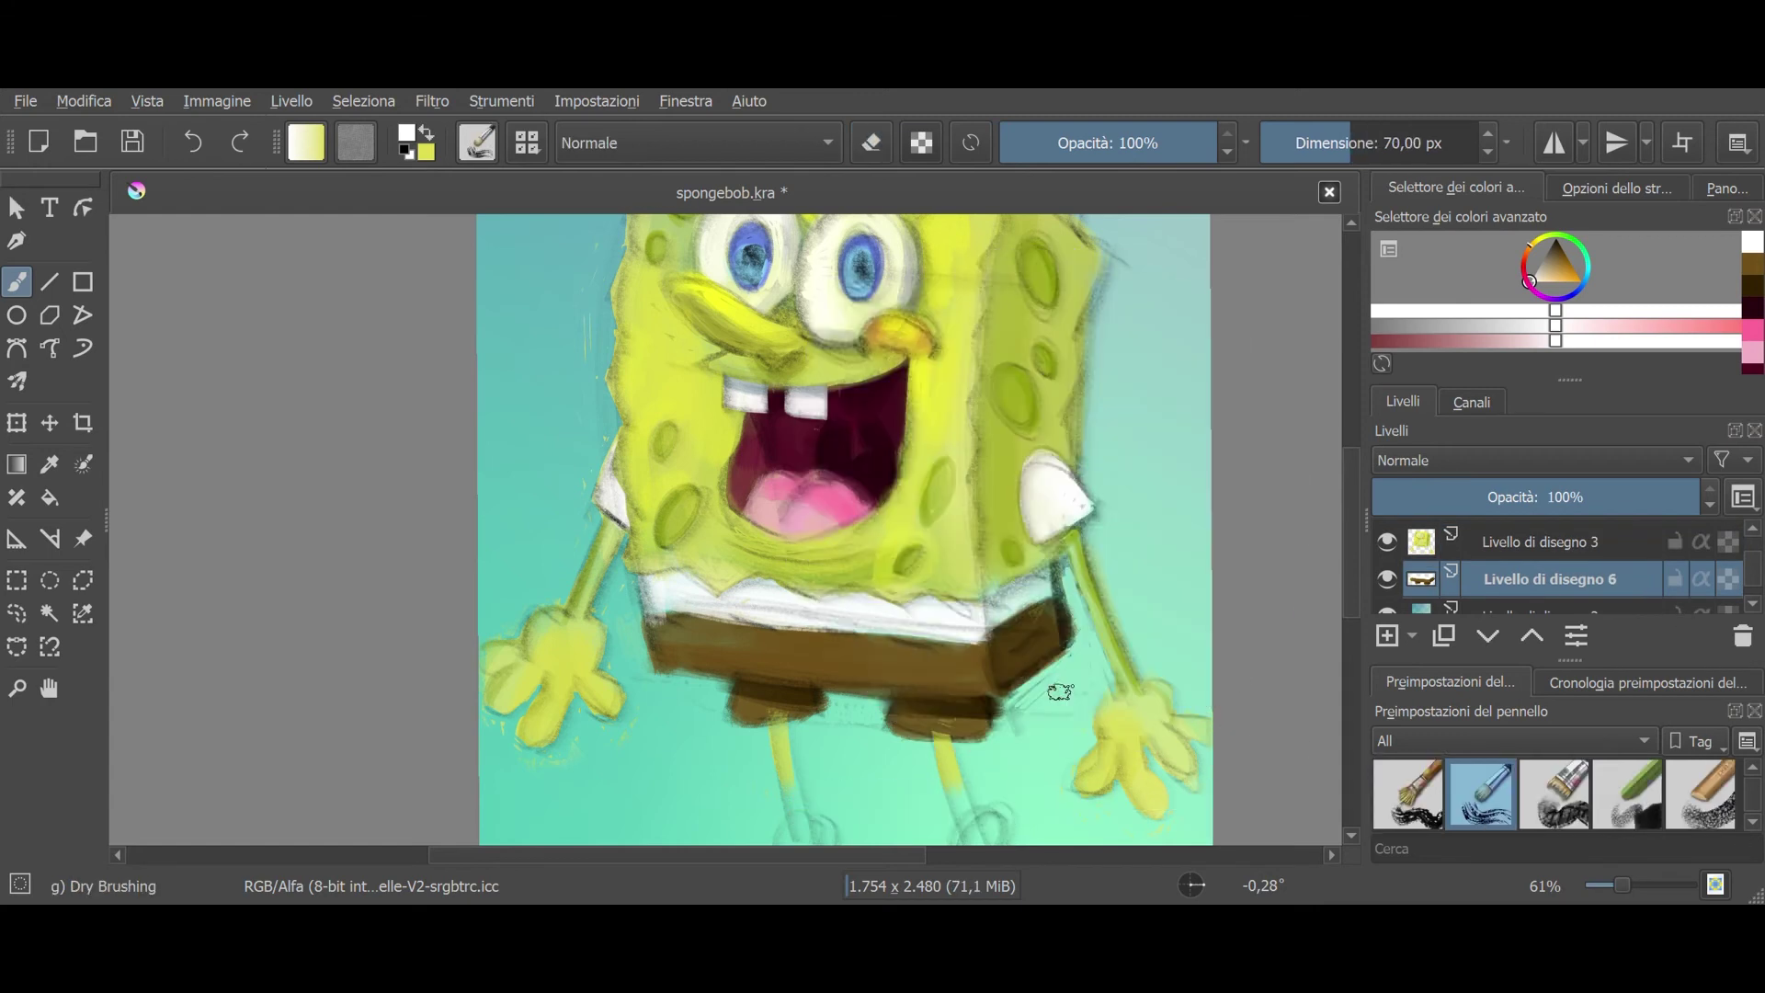
left_click_drag(1552, 273, 1539, 261)
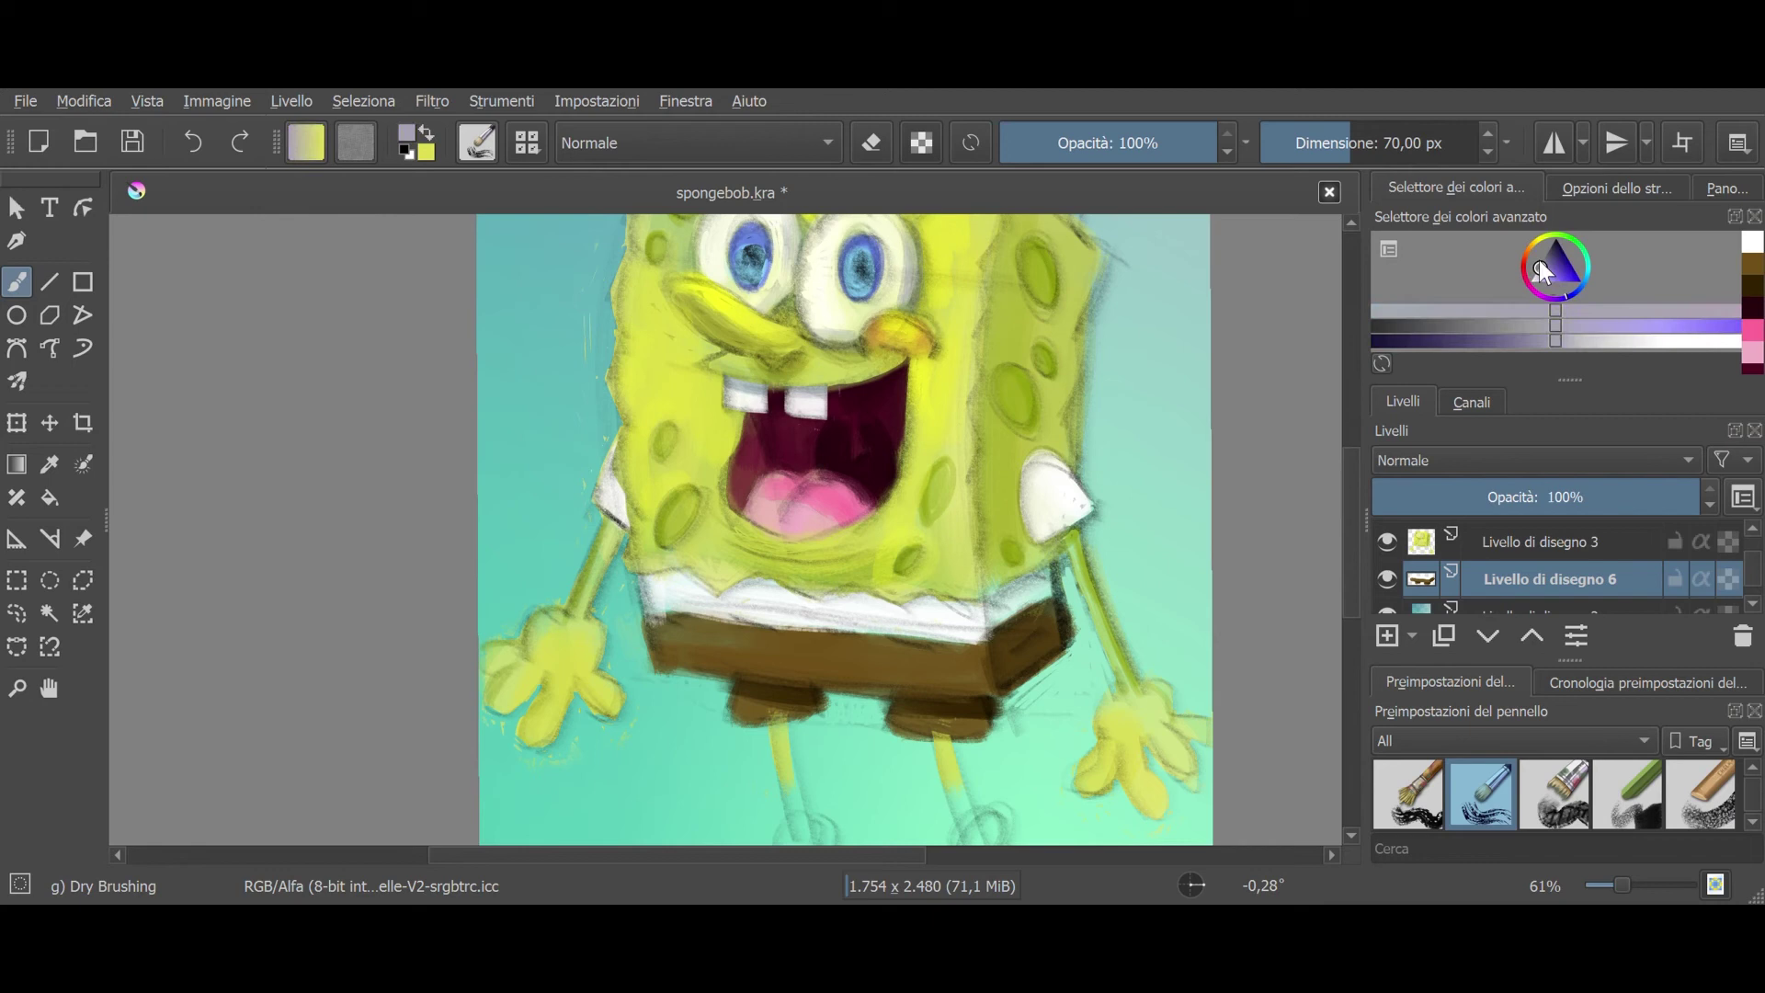
left_click_drag(653, 565, 783, 573)
scroll(1733, 833, "down", 2)
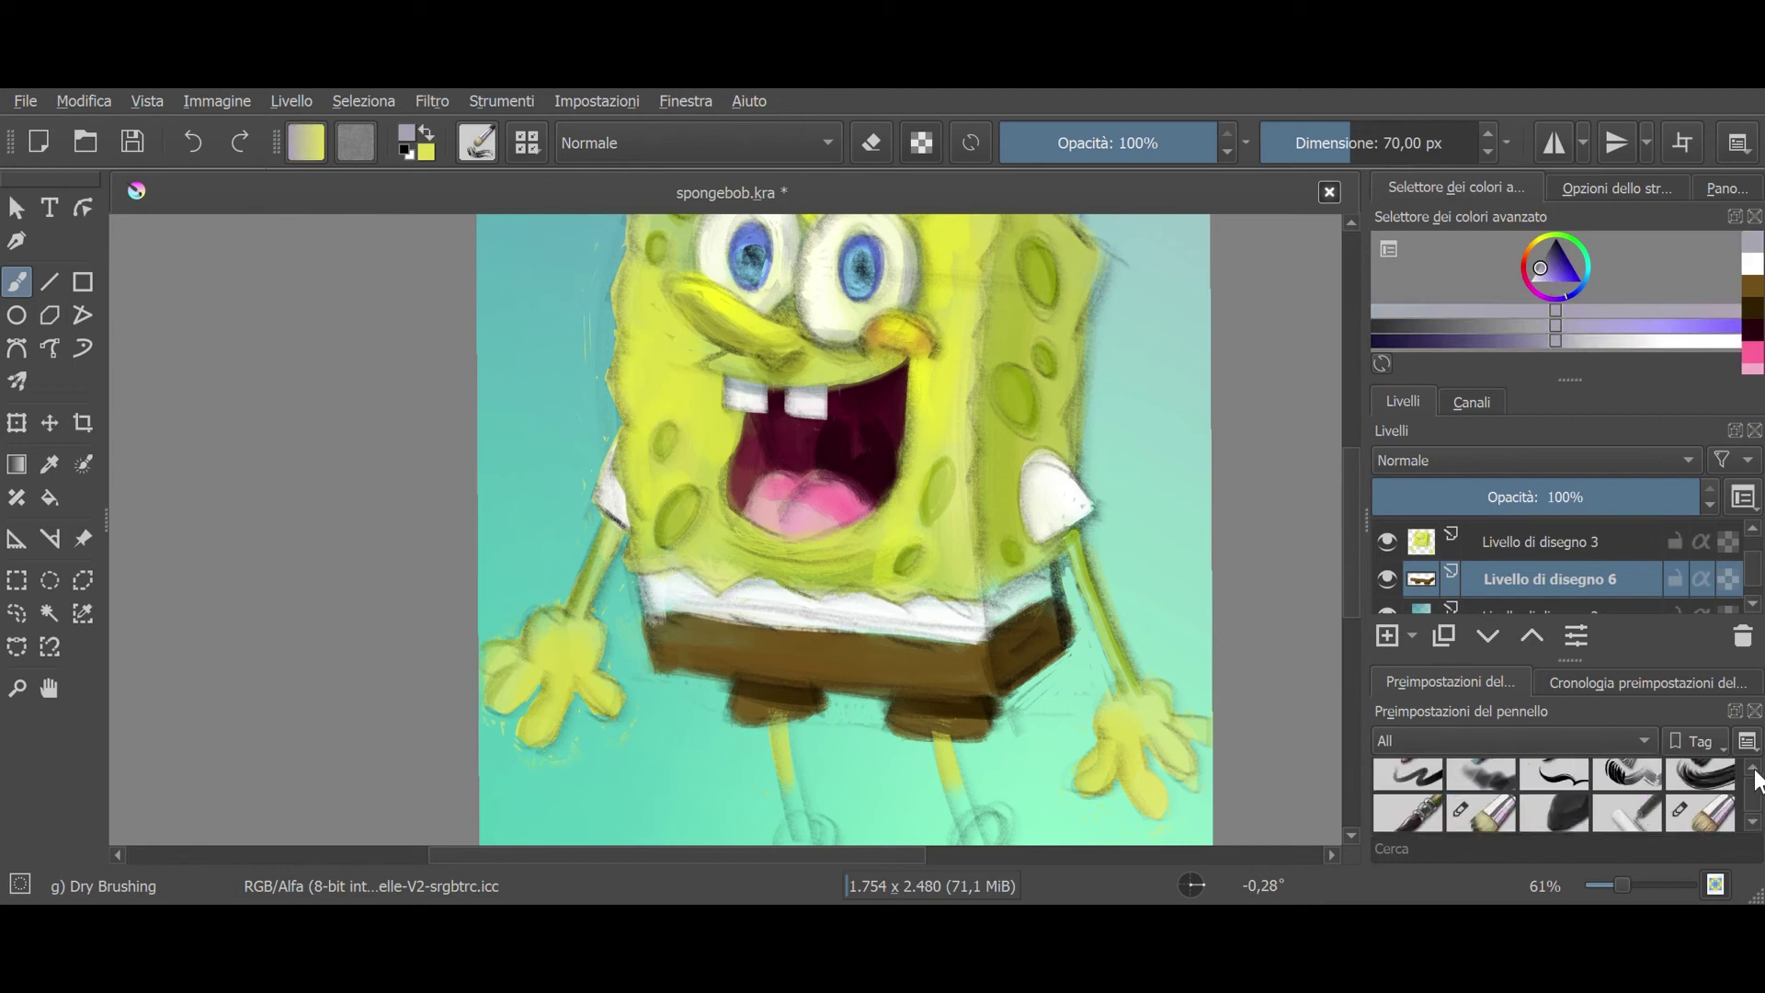
left_click(1699, 798)
mouse_move(663, 575)
left_mouse_down()
mouse_move(818, 596)
mouse_move(1042, 585)
left_mouse_up()
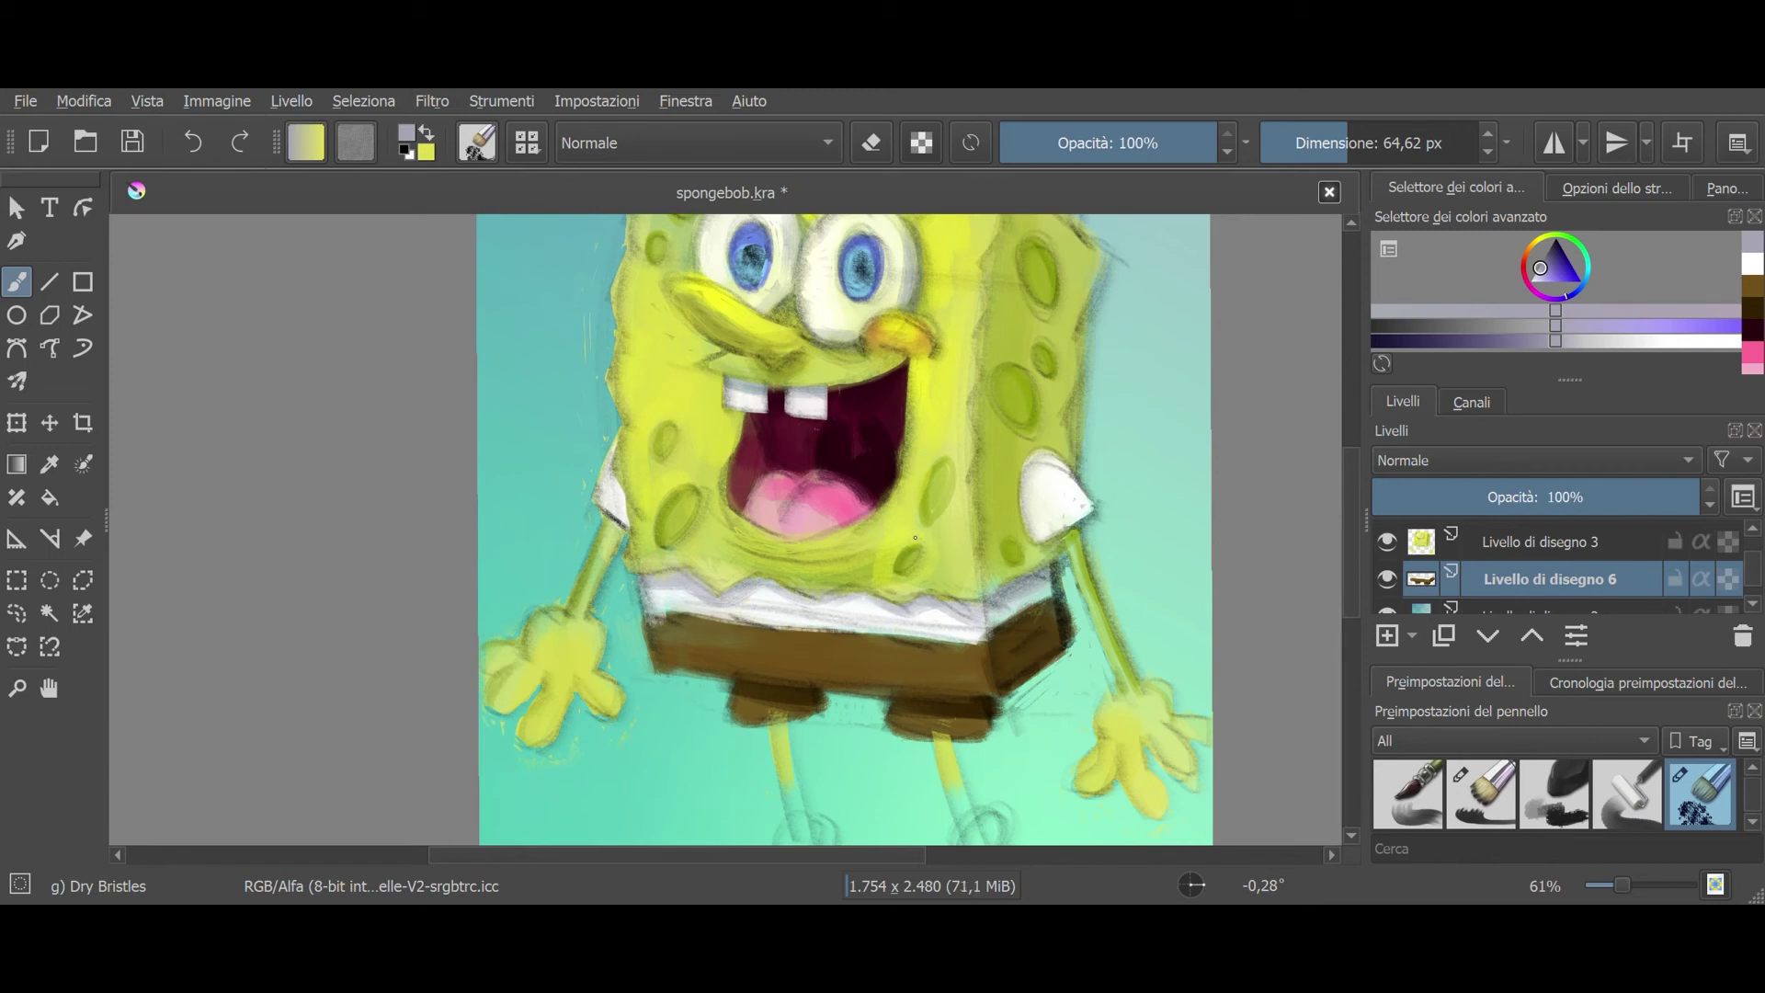
left_click(1391, 637)
Step: Paint the red tie, then outline the collar's zigzag edge and tie top in black with a tilted pencil
left_click(1525, 273)
mouse_move(796, 593)
left_mouse_down()
mouse_move(780, 589)
mouse_move(801, 599)
left_mouse_up()
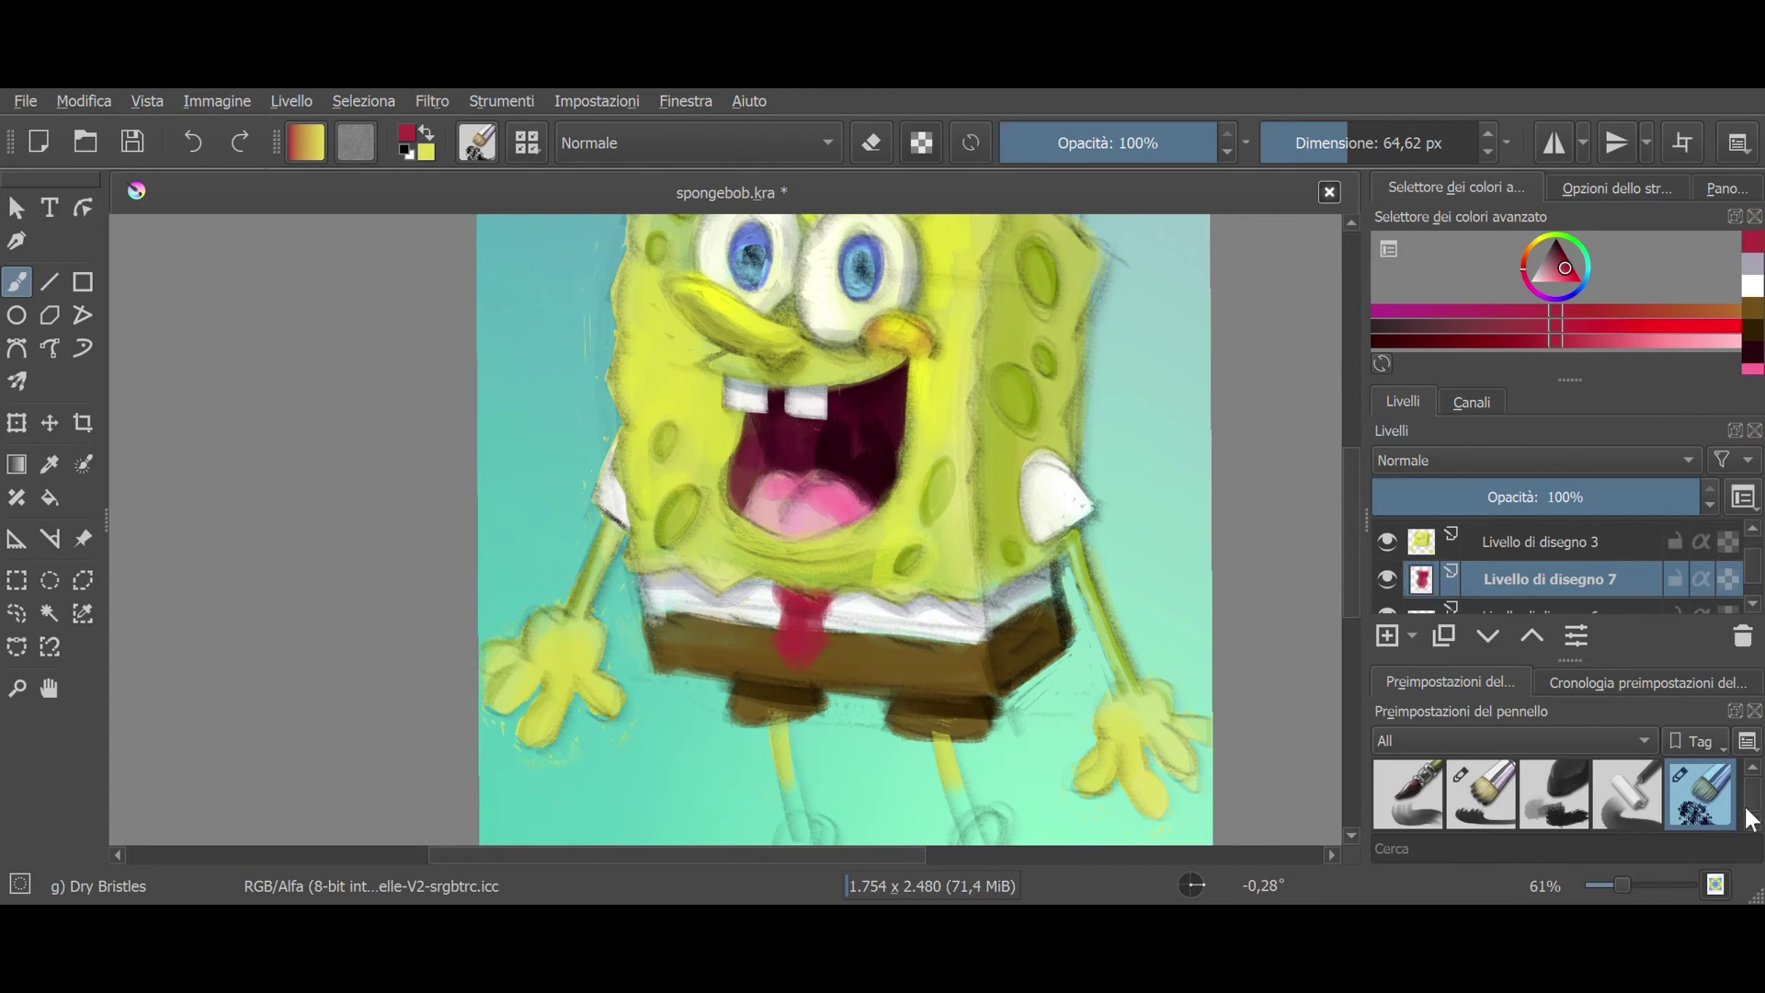
scroll(1750, 819, "up", 2)
scroll(1750, 818, "up", 1)
scroll(1752, 832, "up", 1)
scroll(1752, 832, "up", 1)
left_click(1481, 793)
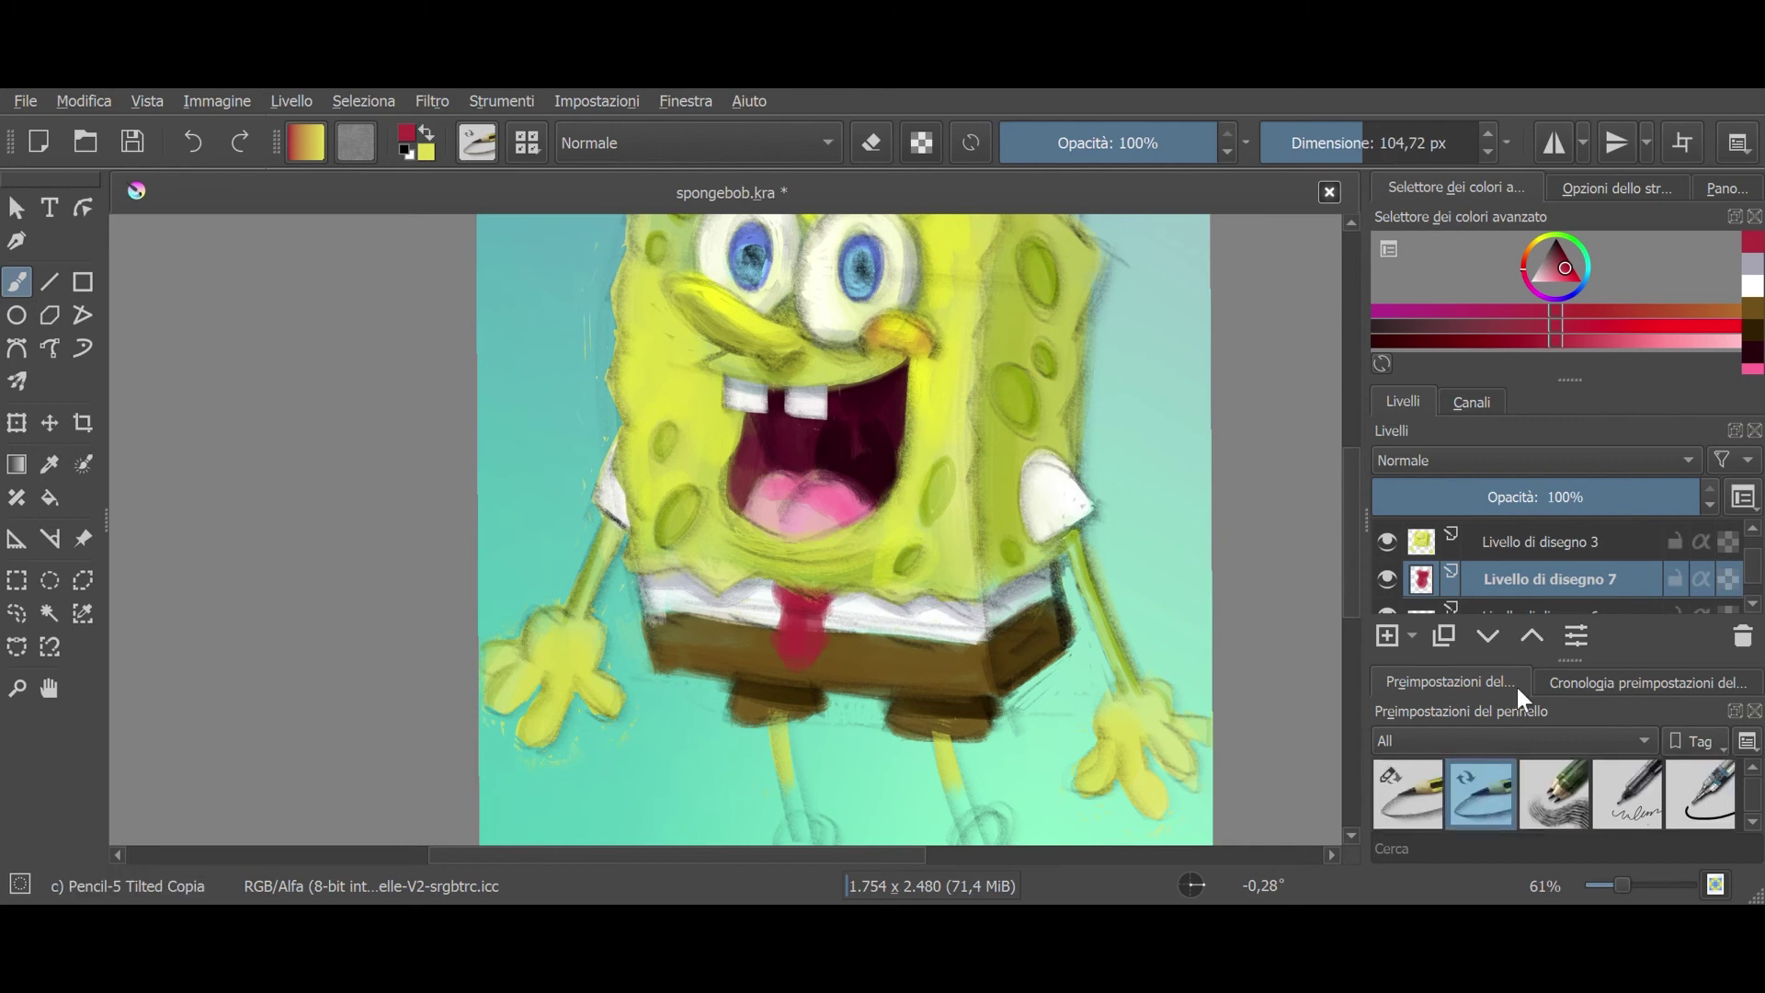
left_click(1556, 241)
scroll(677, 445, "up", 5)
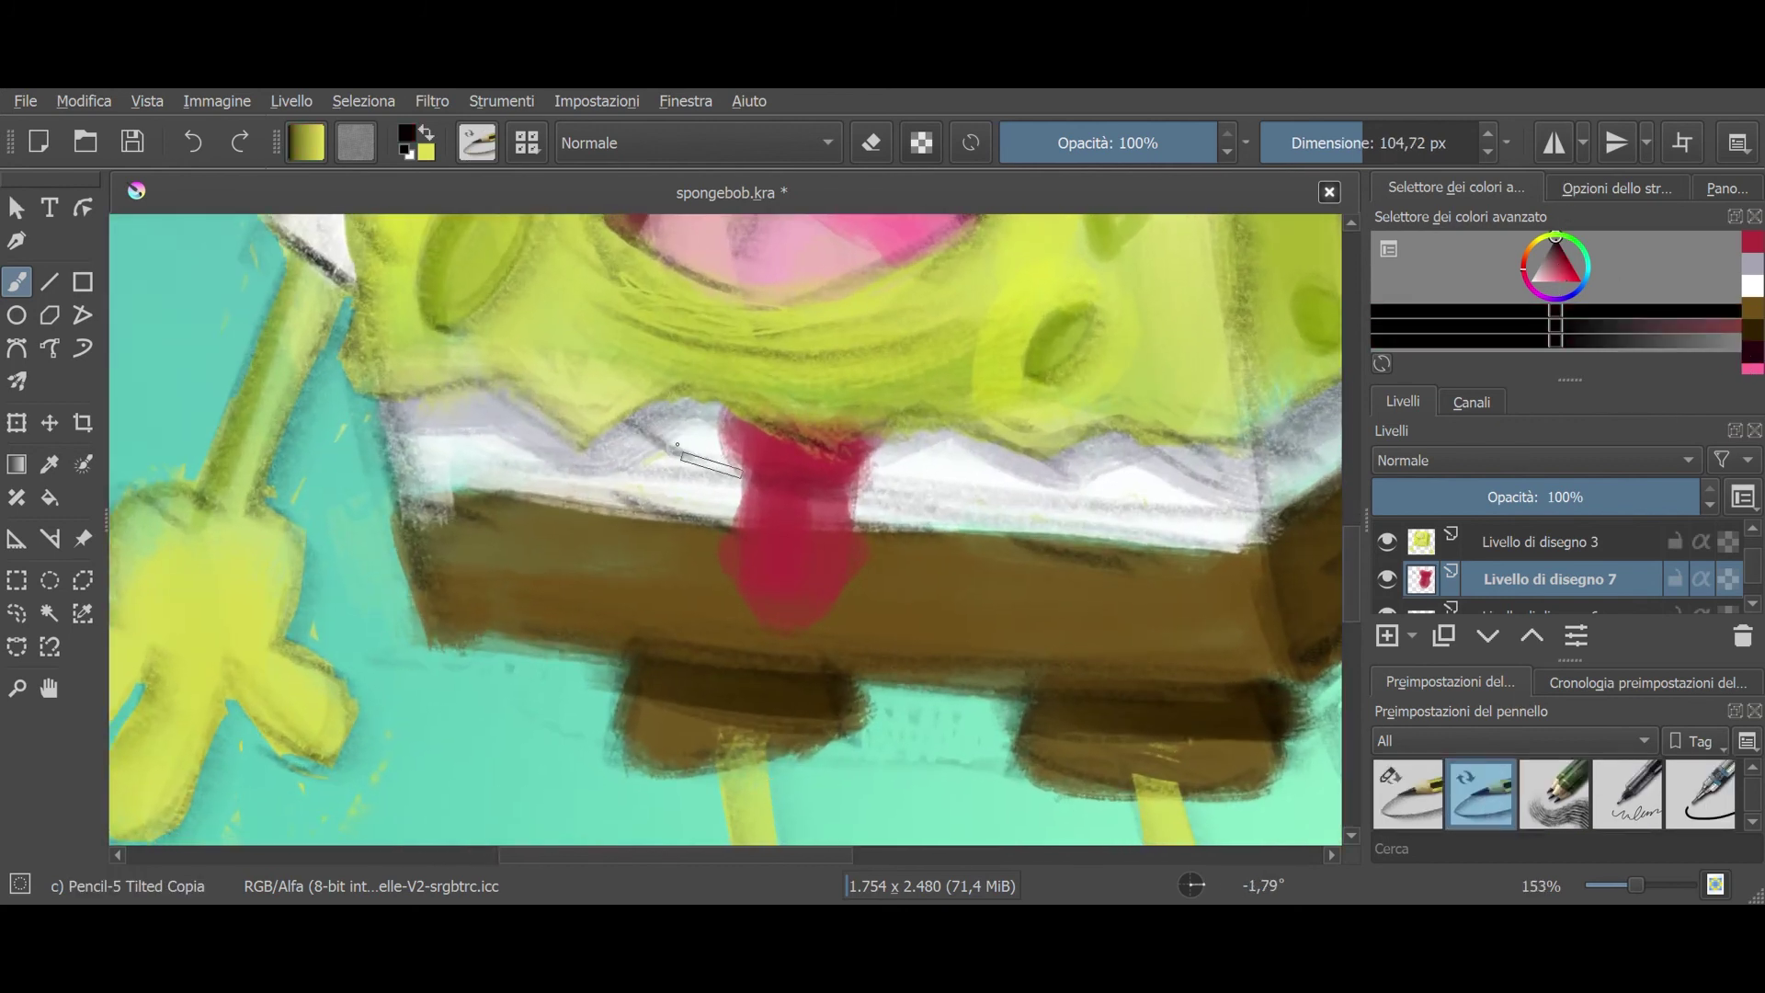
left_click_drag(635, 425, 722, 421)
left_click_drag(865, 446, 956, 432)
mouse_move(727, 432)
left_mouse_down()
mouse_move(860, 446)
mouse_move(727, 575)
mouse_move(828, 639)
mouse_move(859, 575)
mouse_move(855, 483)
left_mouse_up()
Step: Draw dark dashes across the brown shorts and dark shading bands on both legs
left_click_drag(446, 531, 688, 566)
left_click_drag(878, 562, 1006, 583)
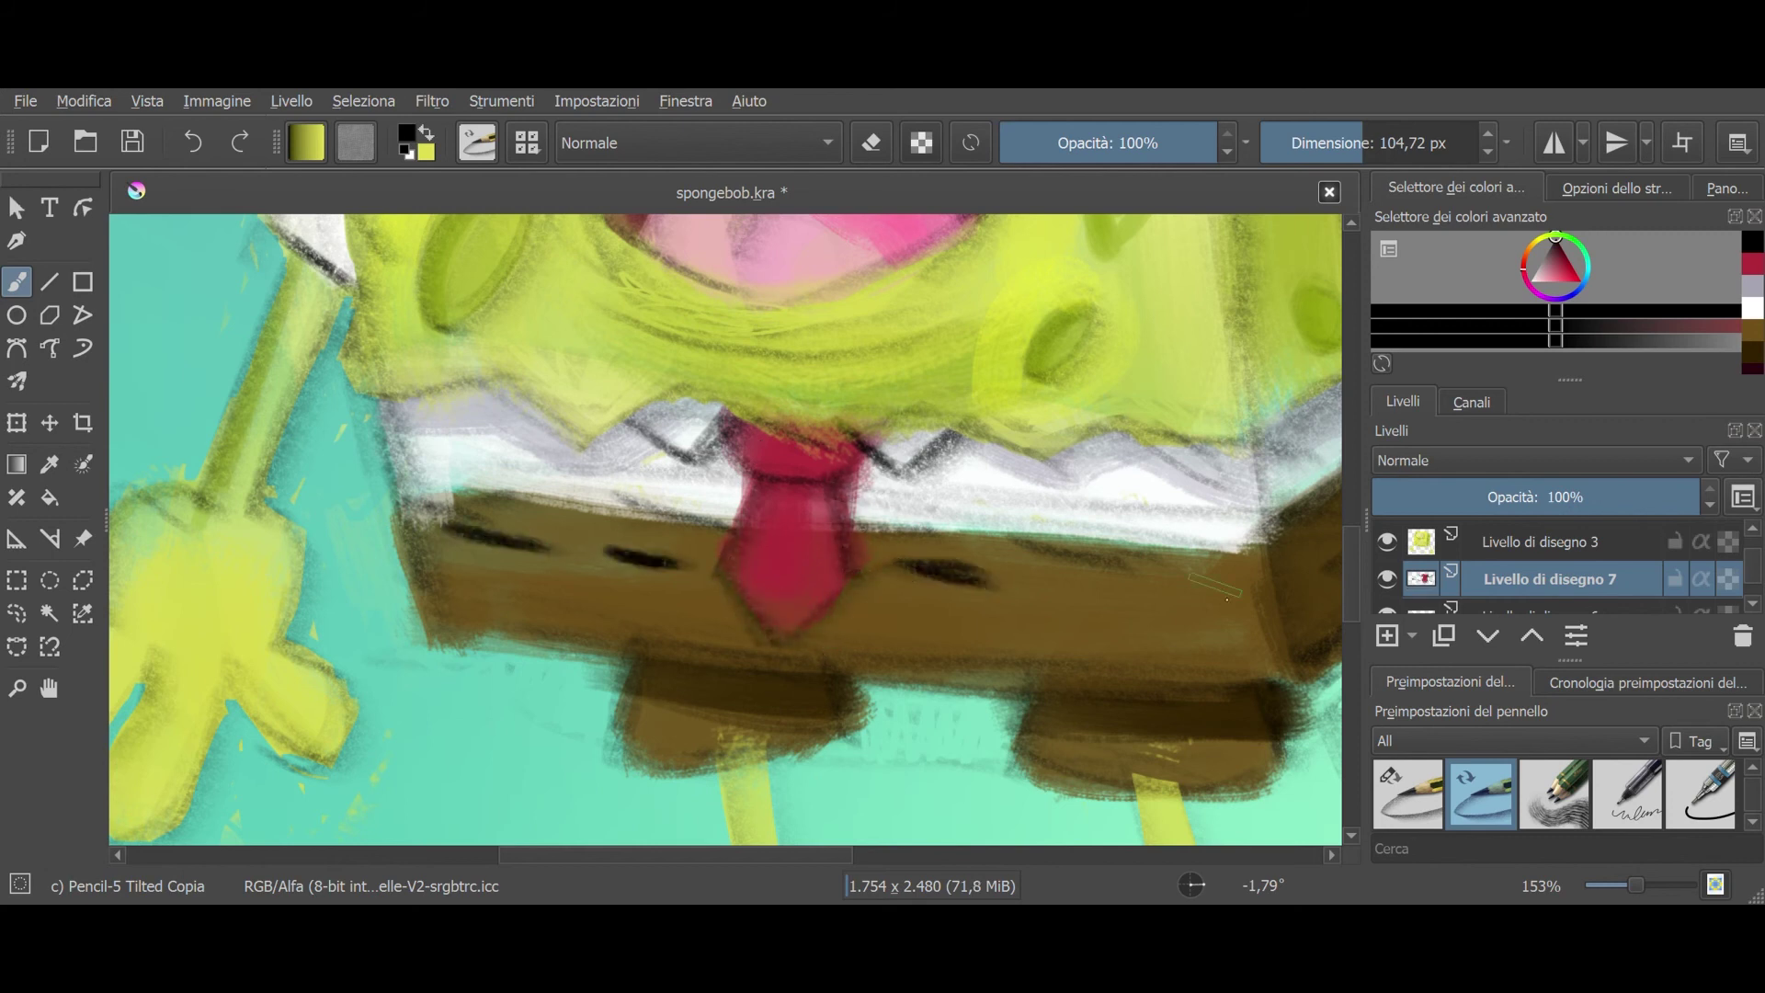
scroll(1149, 552, "down", 1)
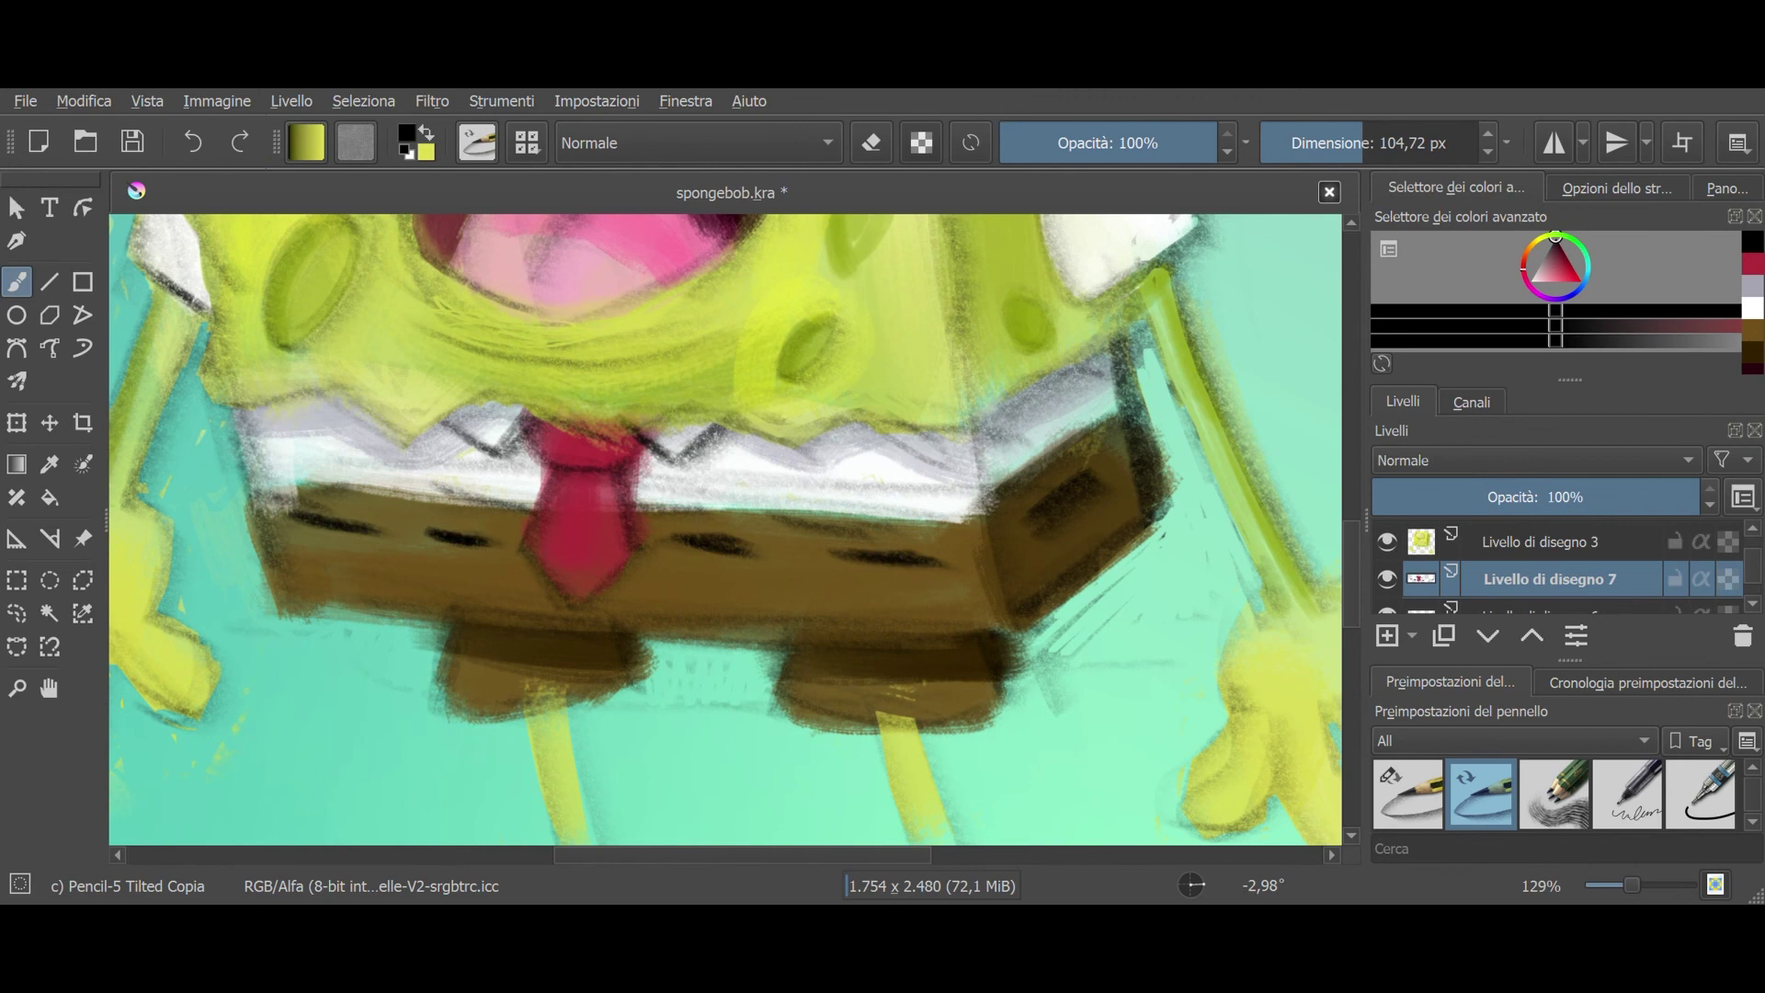
scroll(1032, 454, "down", 5)
scroll(1032, 454, "up", 5)
mouse_move(626, 386)
left_mouse_down()
mouse_move(635, 483)
mouse_move(658, 369)
left_mouse_up()
left_click_drag(927, 438, 972, 432)
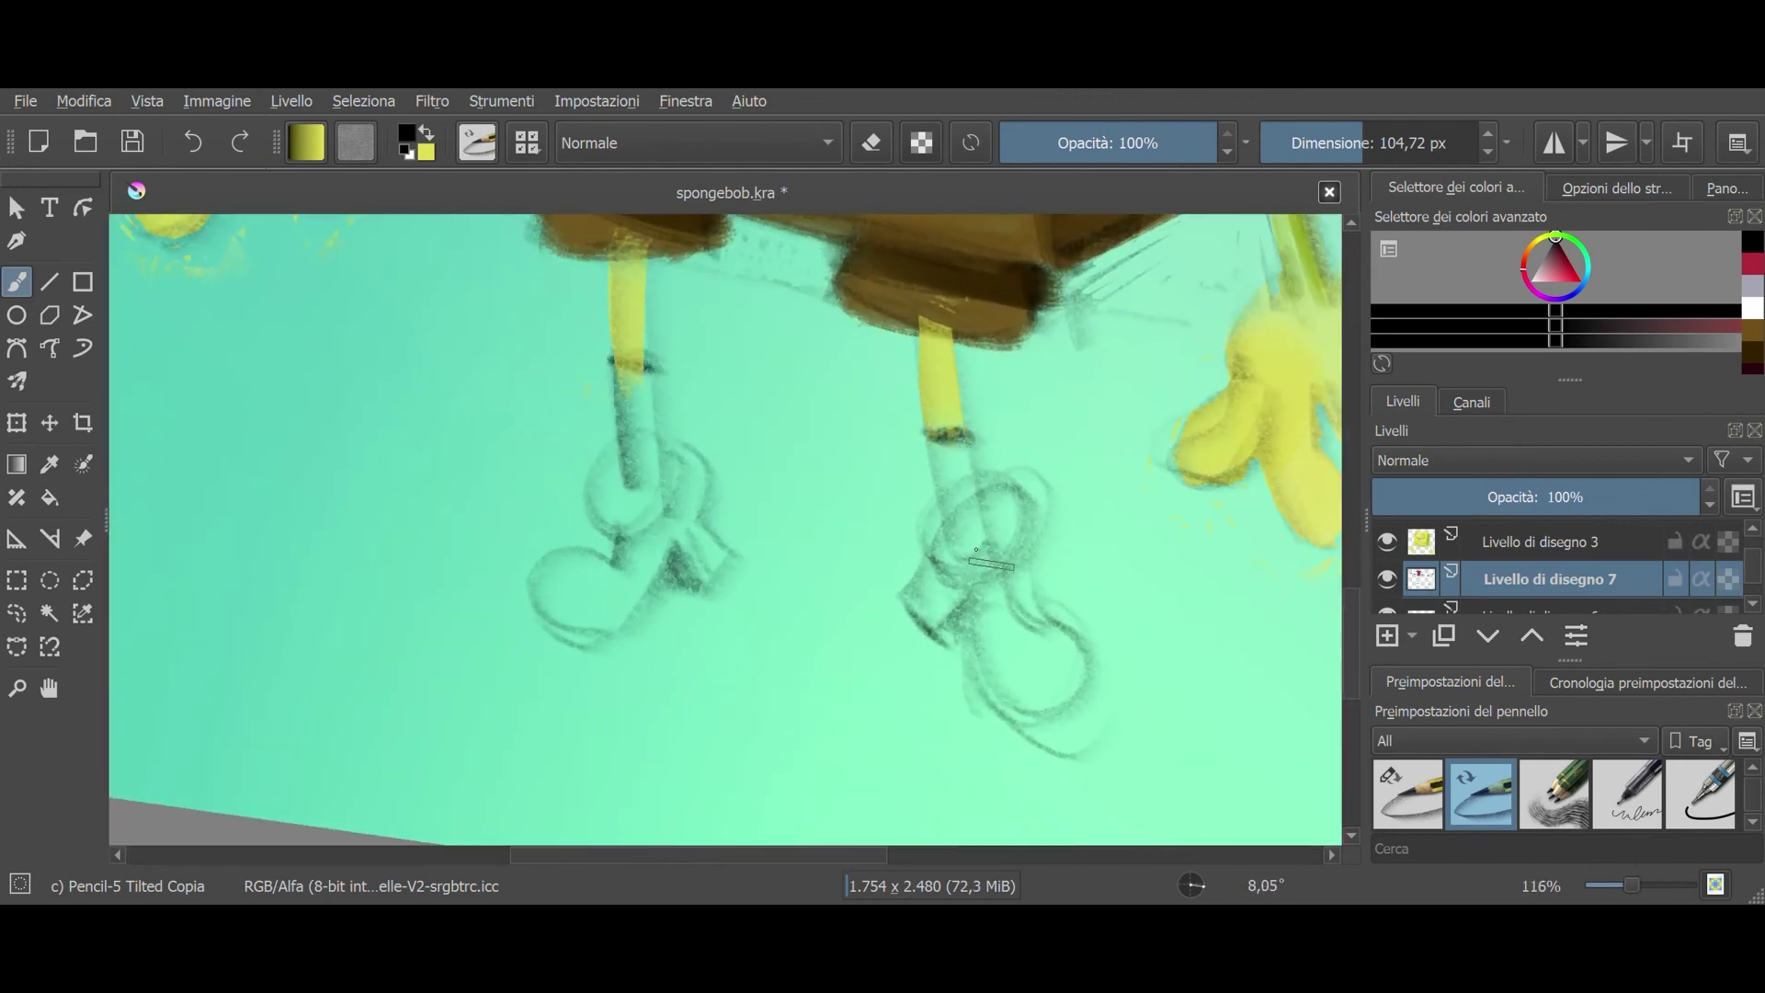
right_click(915, 545)
left_click(914, 699)
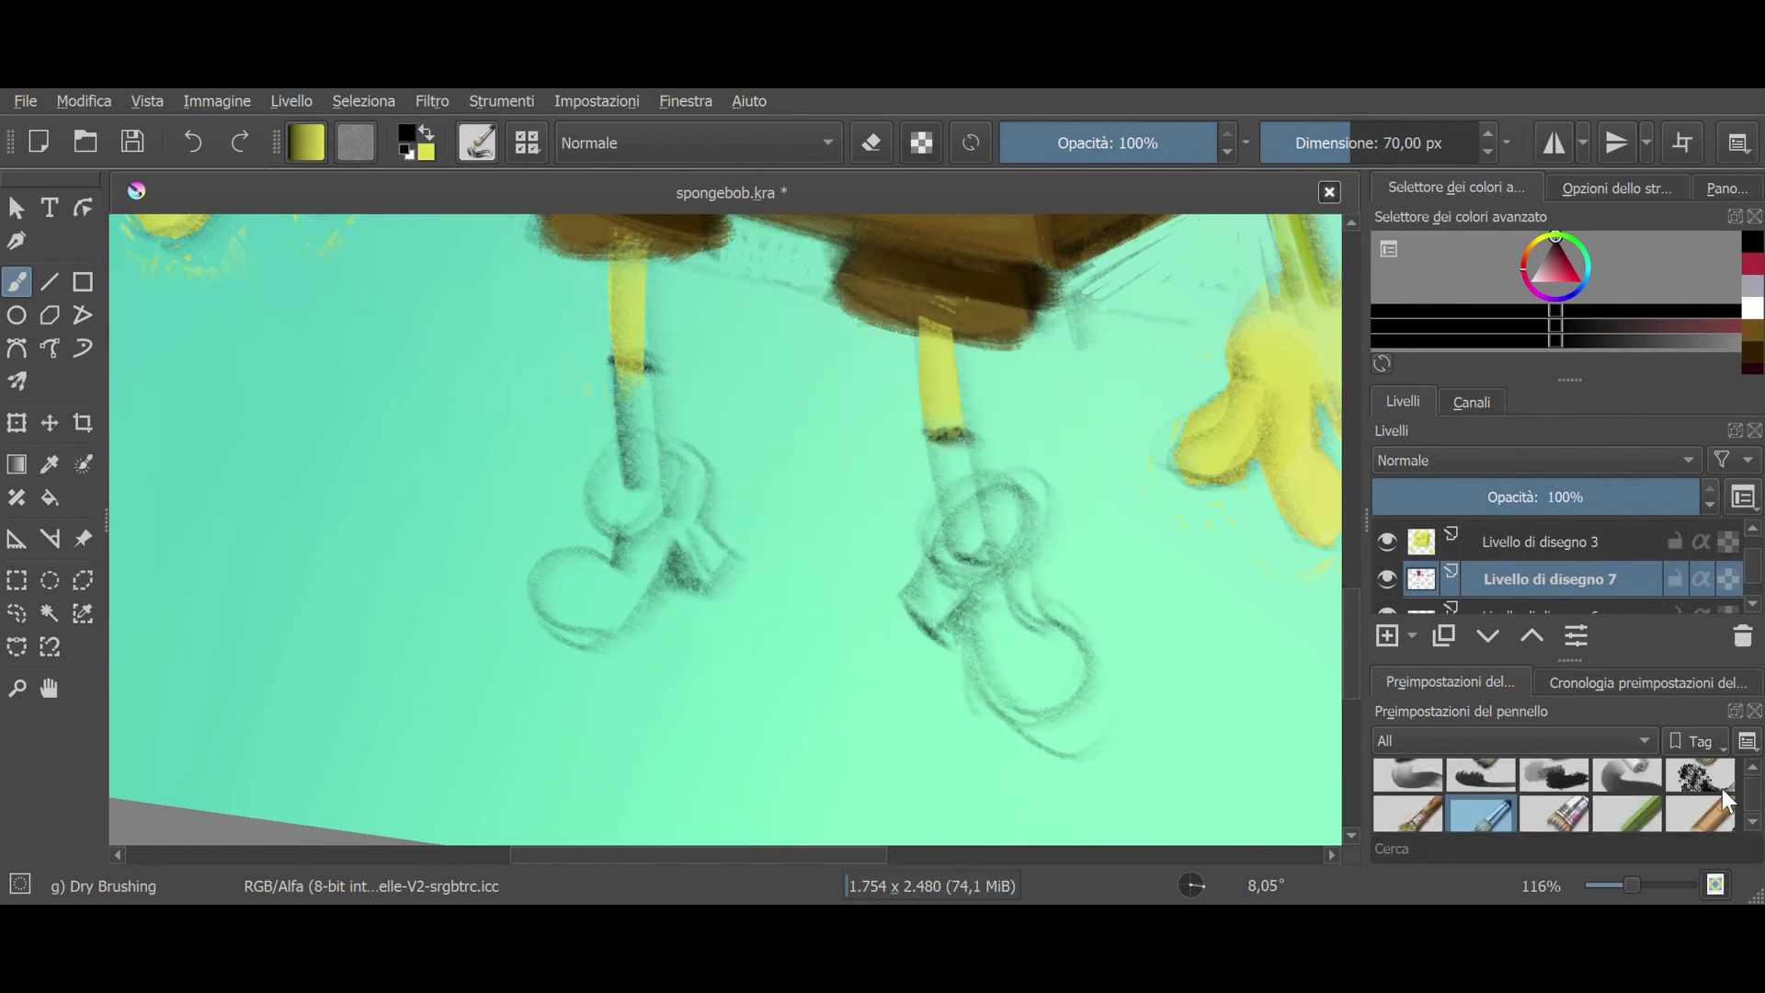
Step: Paint black shoes over both foot sketches, darkening them with the Dry Roller
mouse_move(942, 586)
left_mouse_down()
mouse_move(998, 514)
mouse_move(975, 561)
mouse_move(1021, 680)
mouse_move(1059, 696)
mouse_move(947, 616)
left_mouse_up()
mouse_move(551, 606)
left_mouse_down()
mouse_move(616, 571)
mouse_move(680, 469)
mouse_move(699, 570)
mouse_move(591, 599)
mouse_move(638, 505)
mouse_move(680, 538)
mouse_move(685, 575)
left_mouse_up()
key("/")
left_click_drag(1011, 644, 991, 569)
Step: Give both legs white socks with a finer brush and add red and blue stripes
left_click_drag(1366, 143, 1324, 143)
left_click(1528, 281)
mouse_move(634, 377)
left_mouse_down()
mouse_move(643, 492)
mouse_move(631, 368)
left_mouse_up()
mouse_move(938, 465)
left_mouse_down()
mouse_move(961, 538)
mouse_move(952, 460)
mouse_move(965, 517)
left_mouse_up()
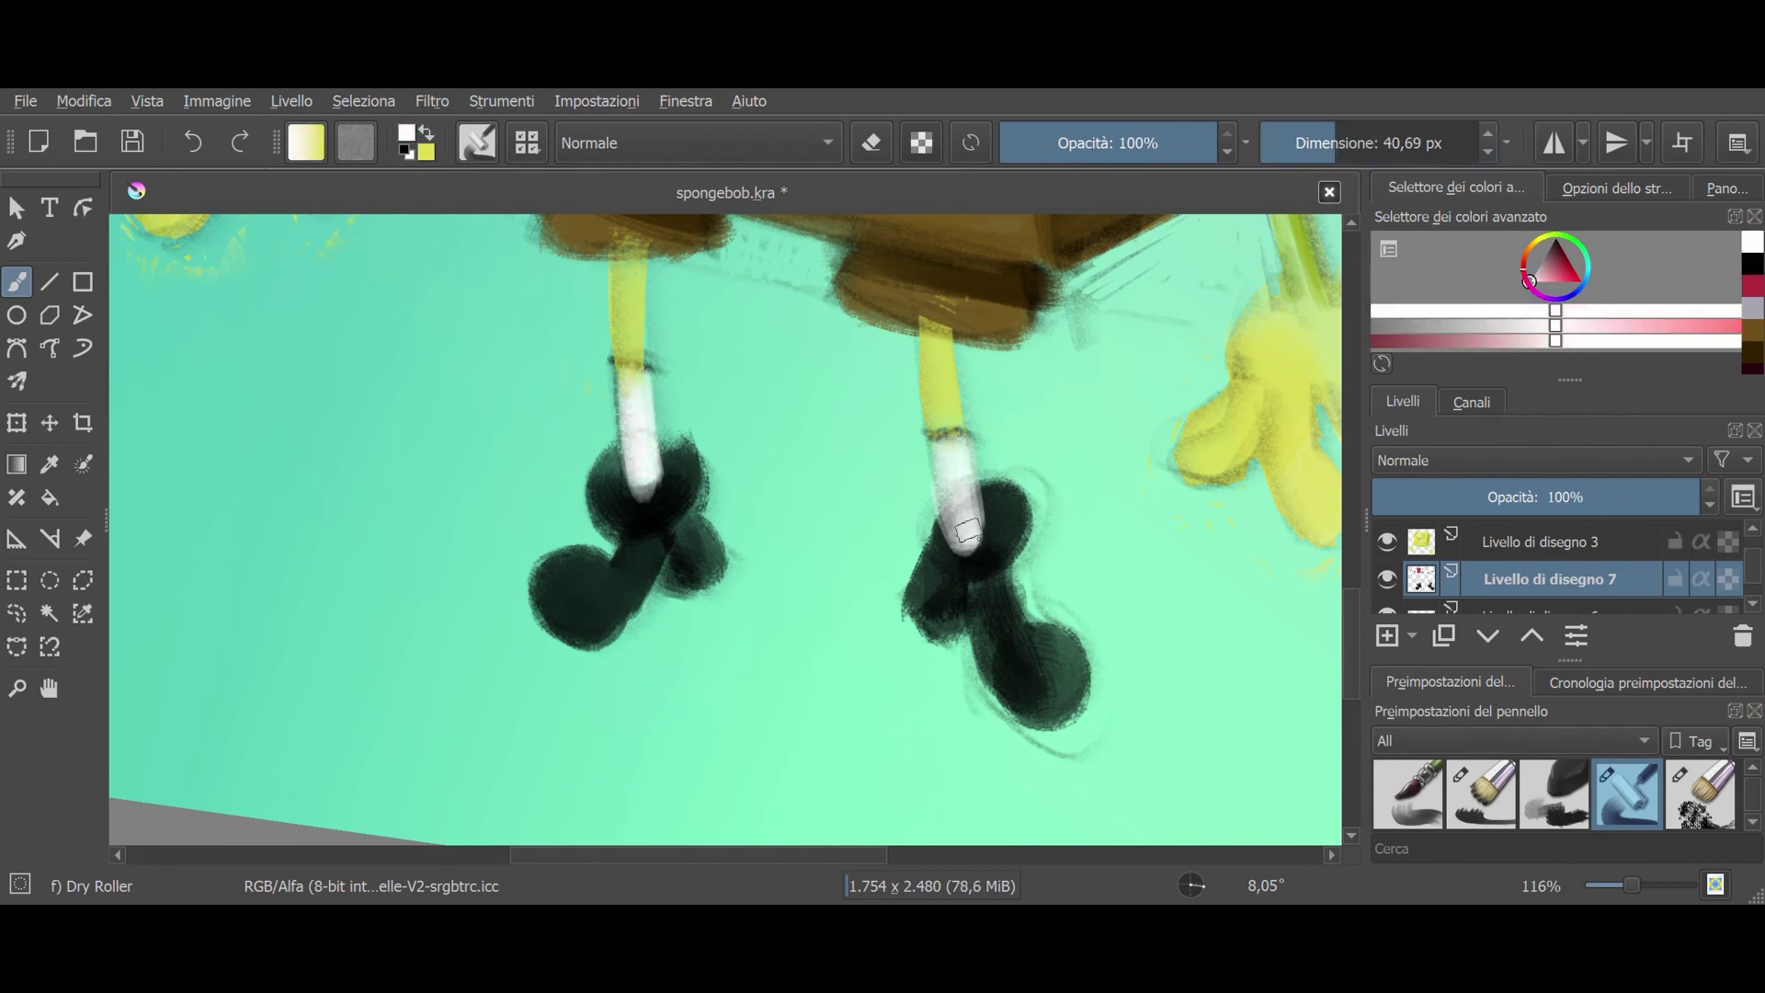
left_click_drag(1324, 143, 1299, 142)
left_click_drag(1575, 277, 1600, 296)
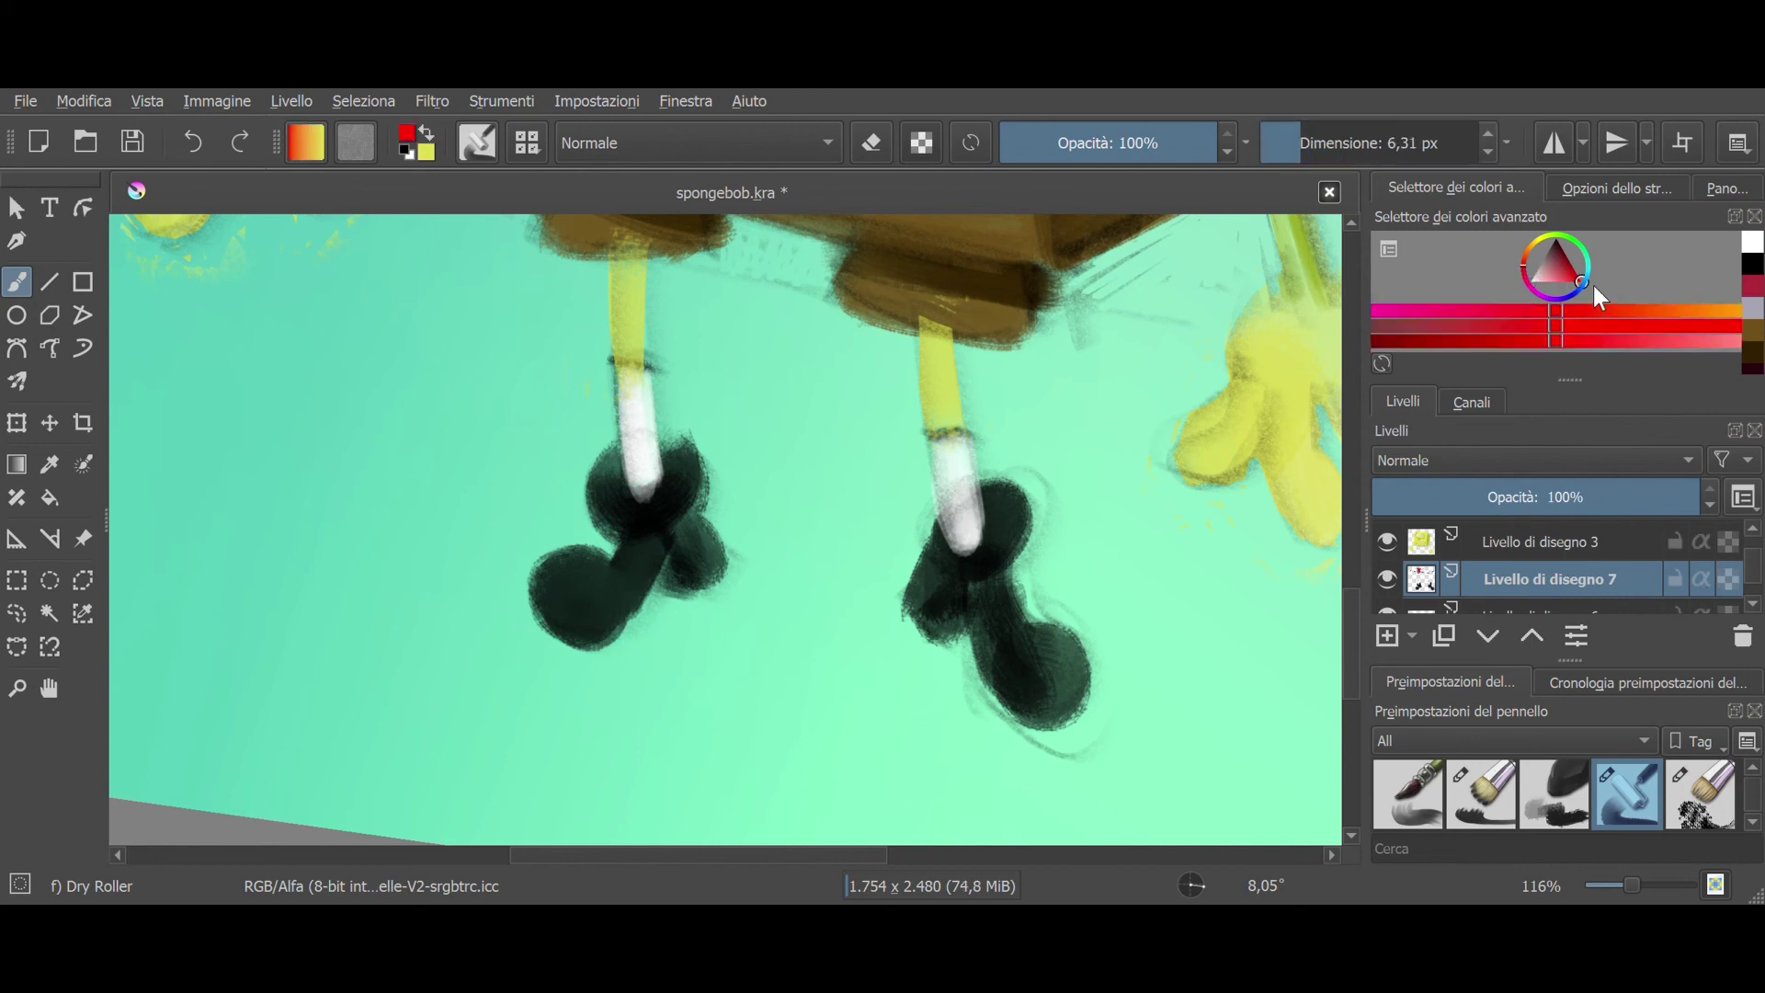
mouse_move(625, 409)
left_mouse_down()
mouse_move(655, 412)
mouse_move(655, 393)
left_mouse_up()
left_click(1582, 296)
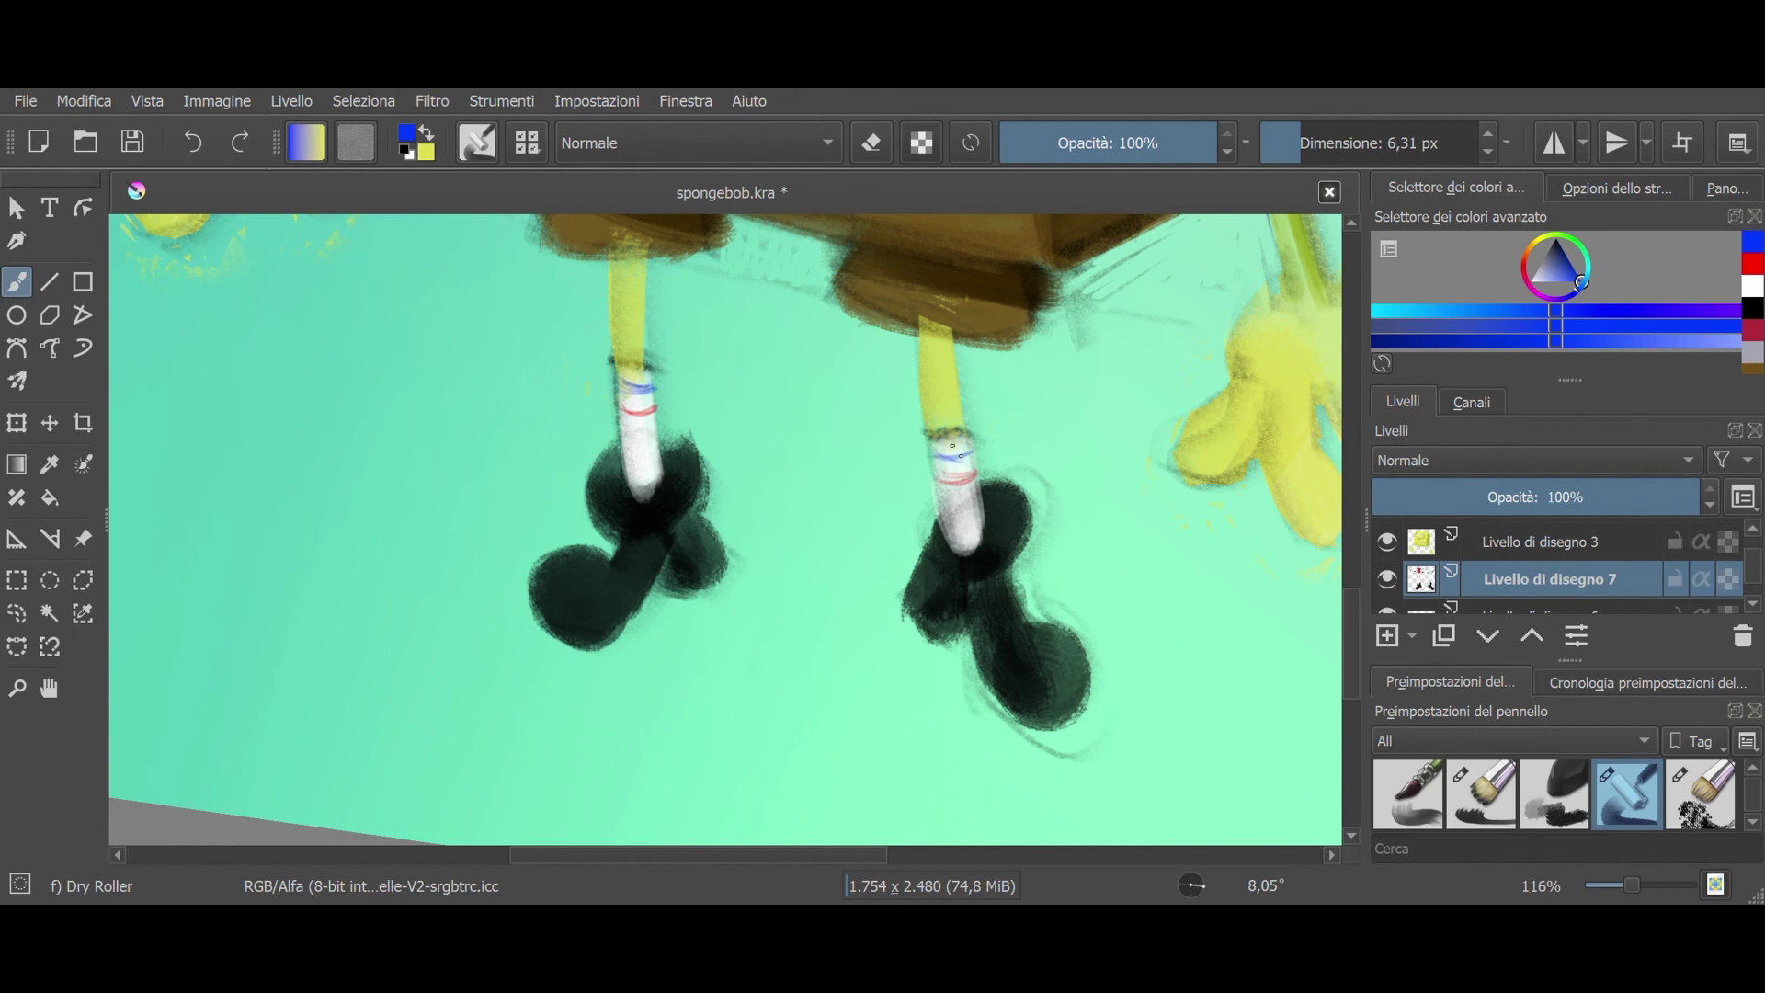
left_click_drag(956, 450, 1046, 524)
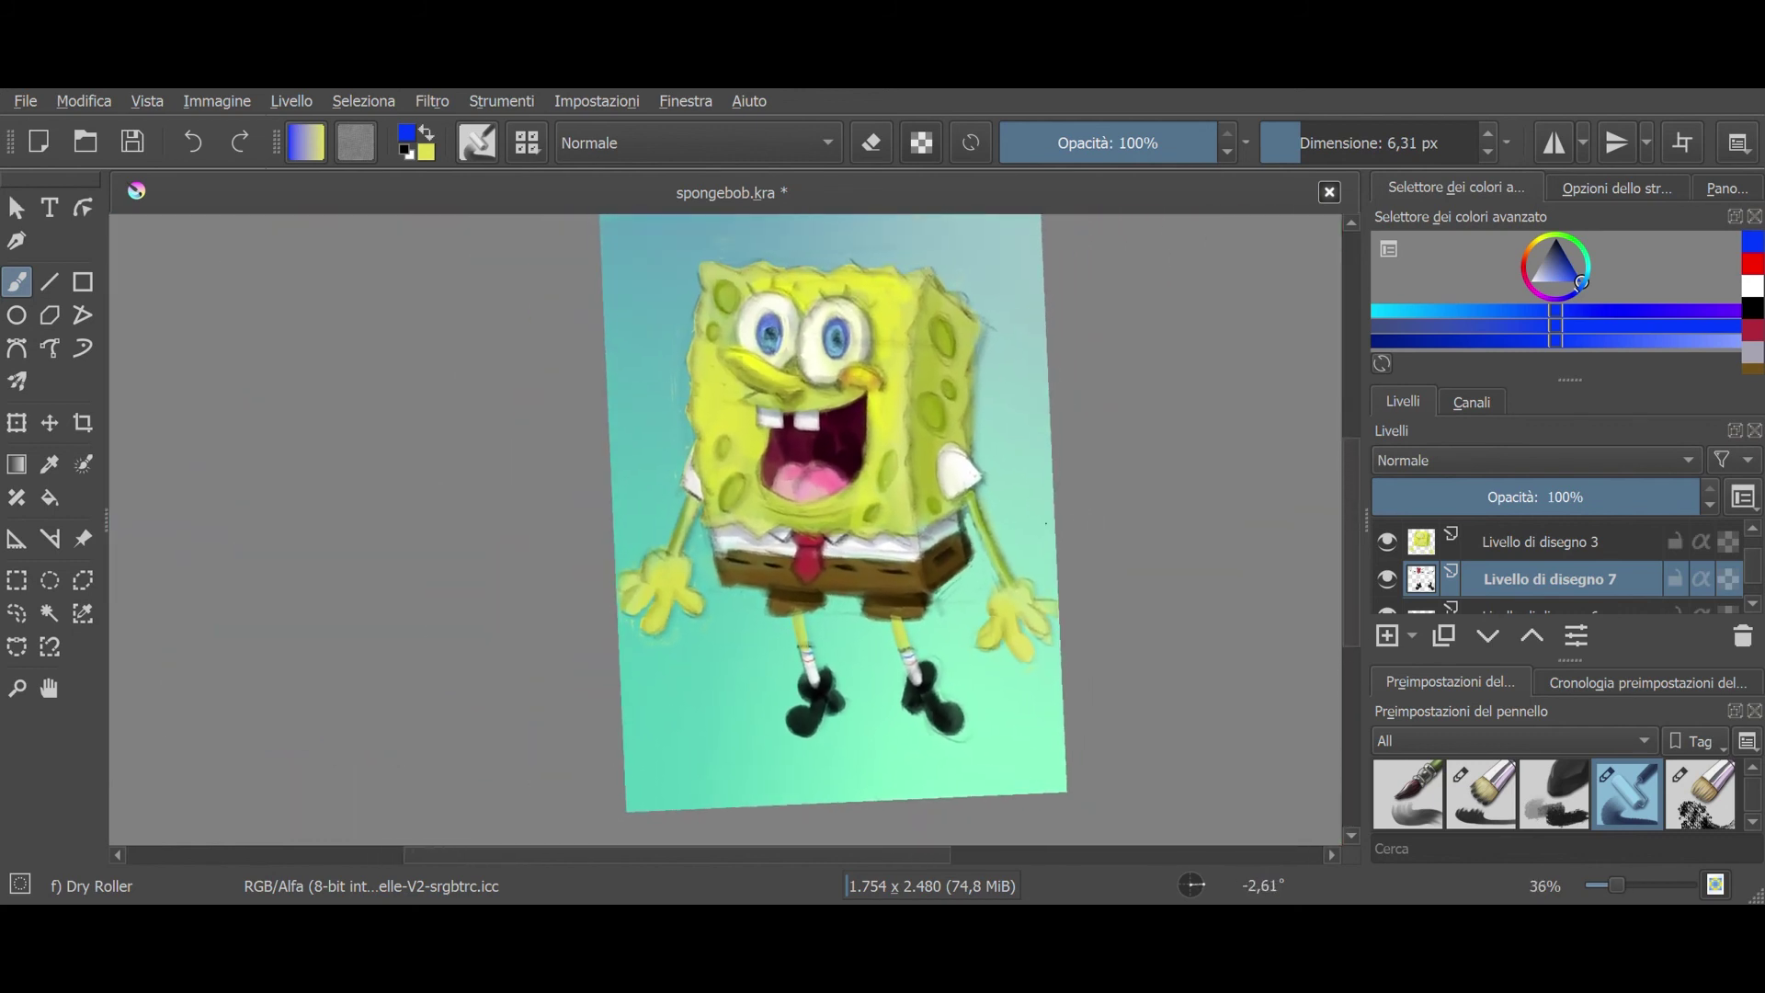
Step: Switch to the Airbrush Soft preset and pick bright yellow
right_click(883, 507)
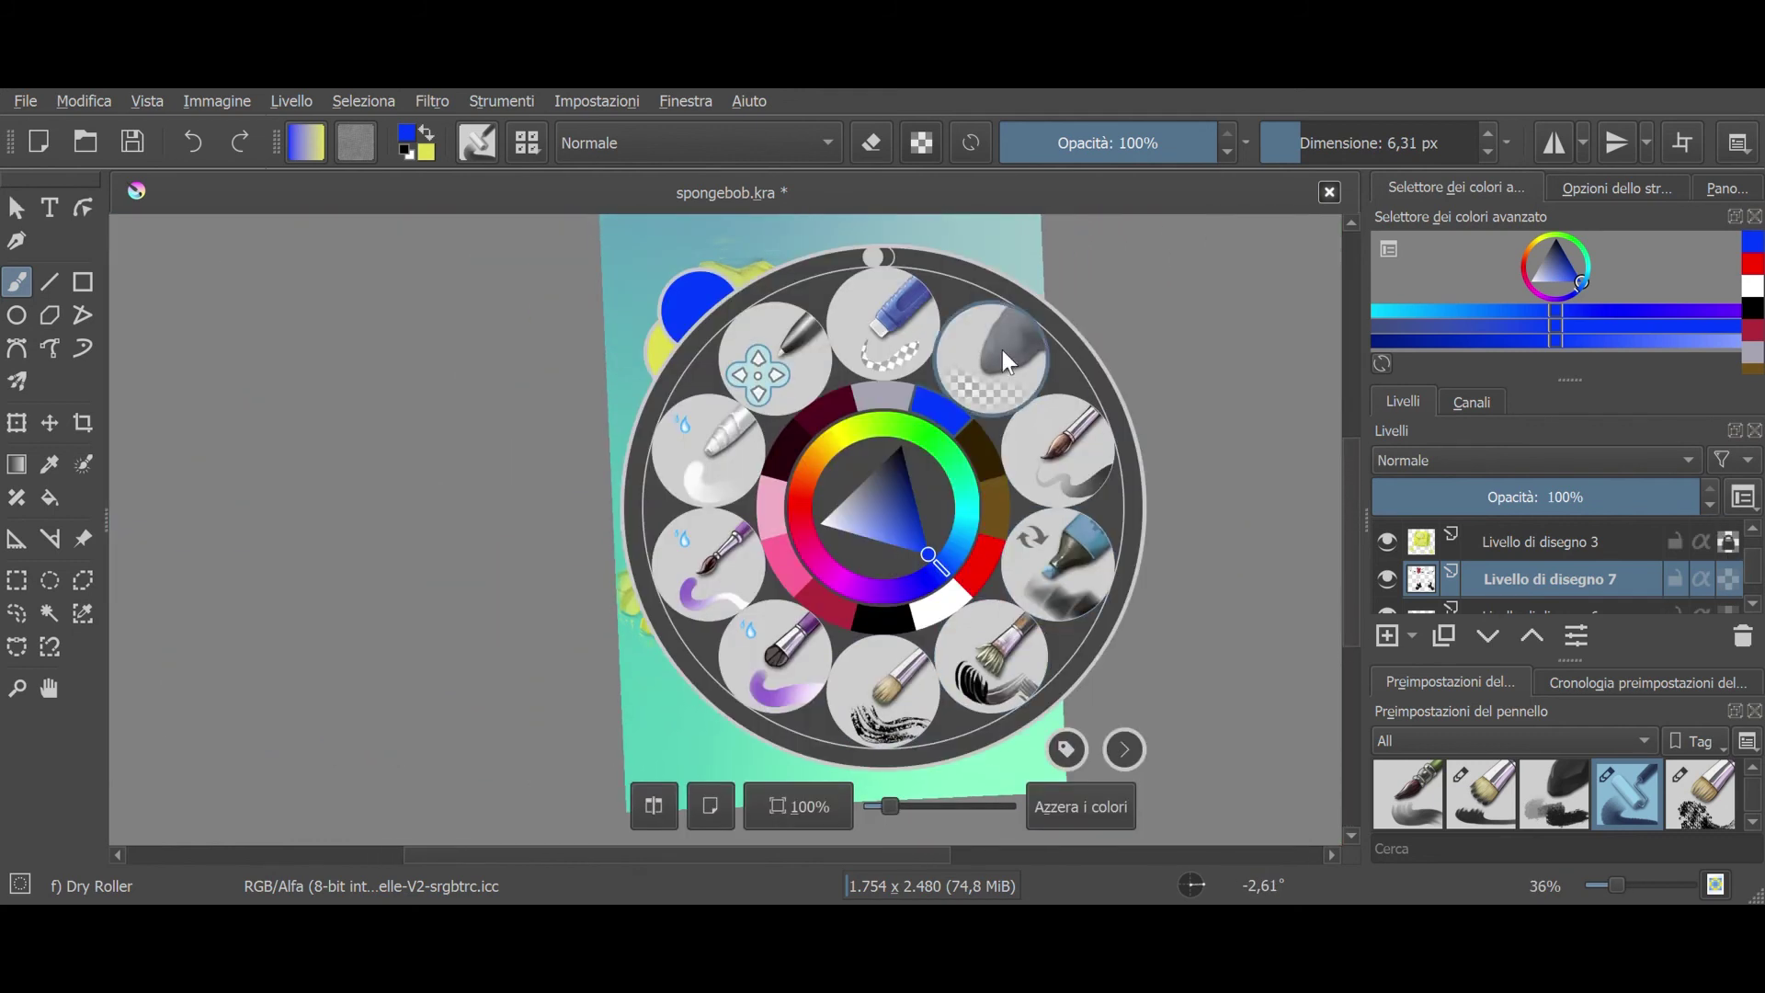
left_click(1161, 508)
scroll(1627, 792, "up", 5)
left_click(1627, 793)
left_click(1536, 271)
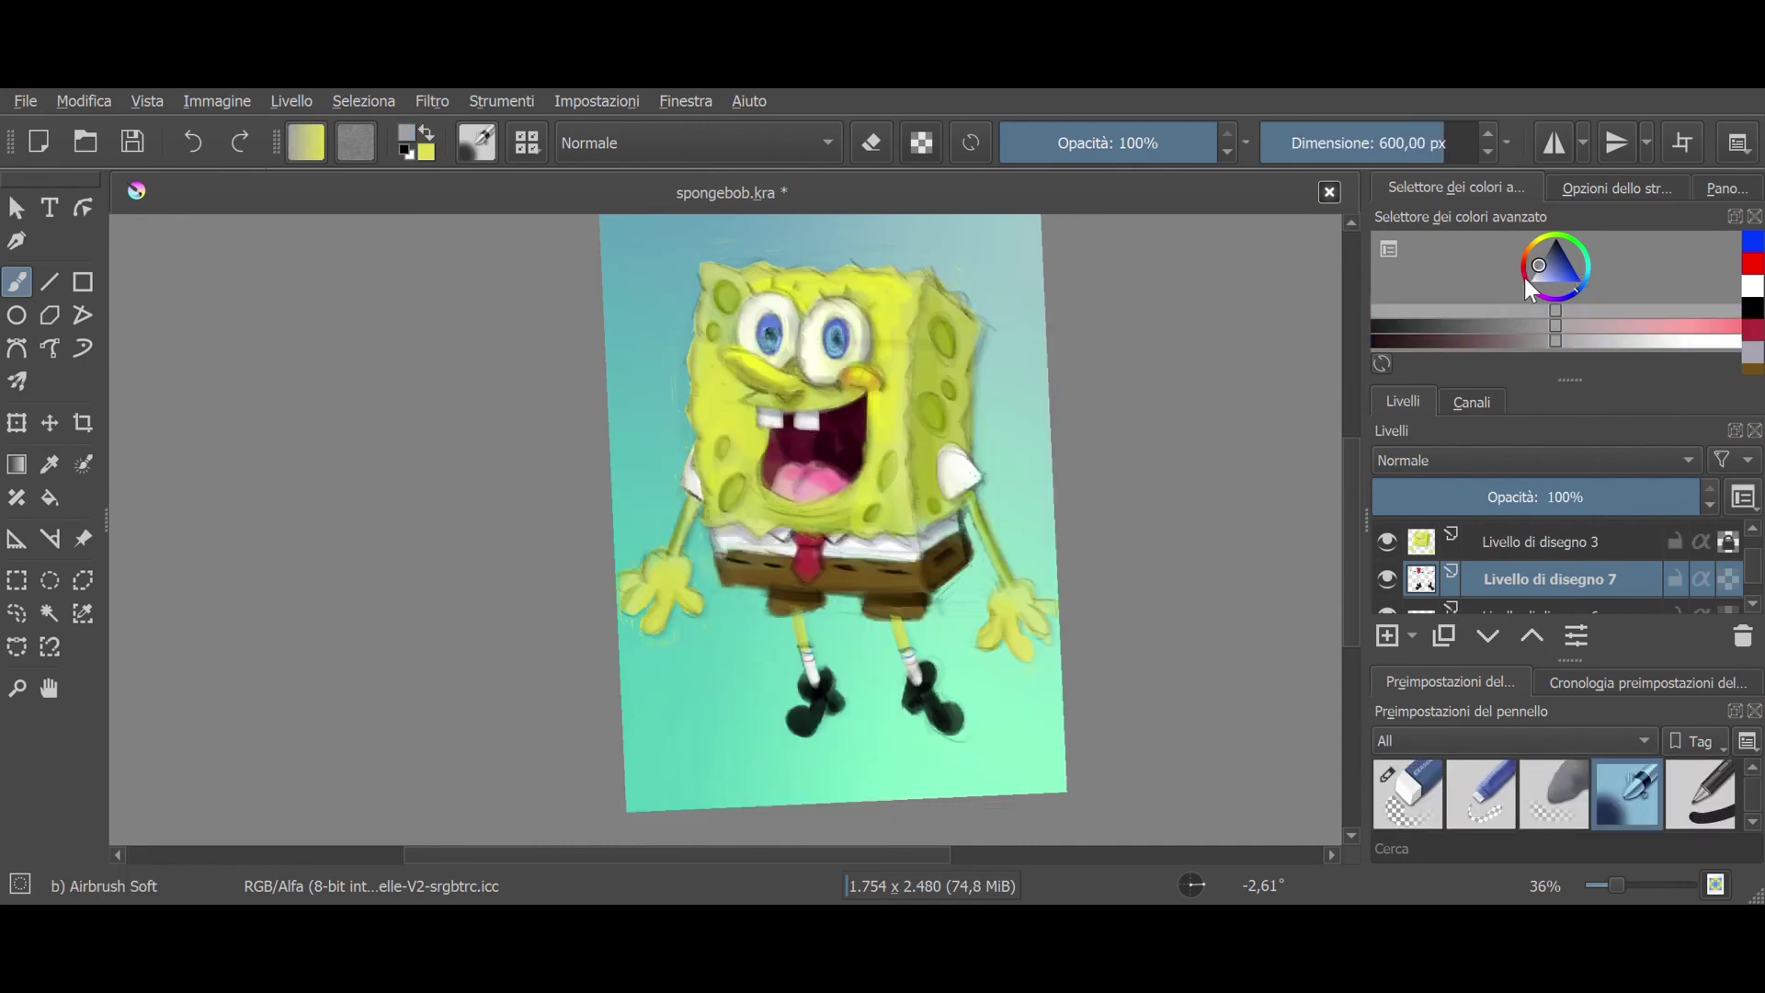
left_click(1574, 279)
left_click(725, 405)
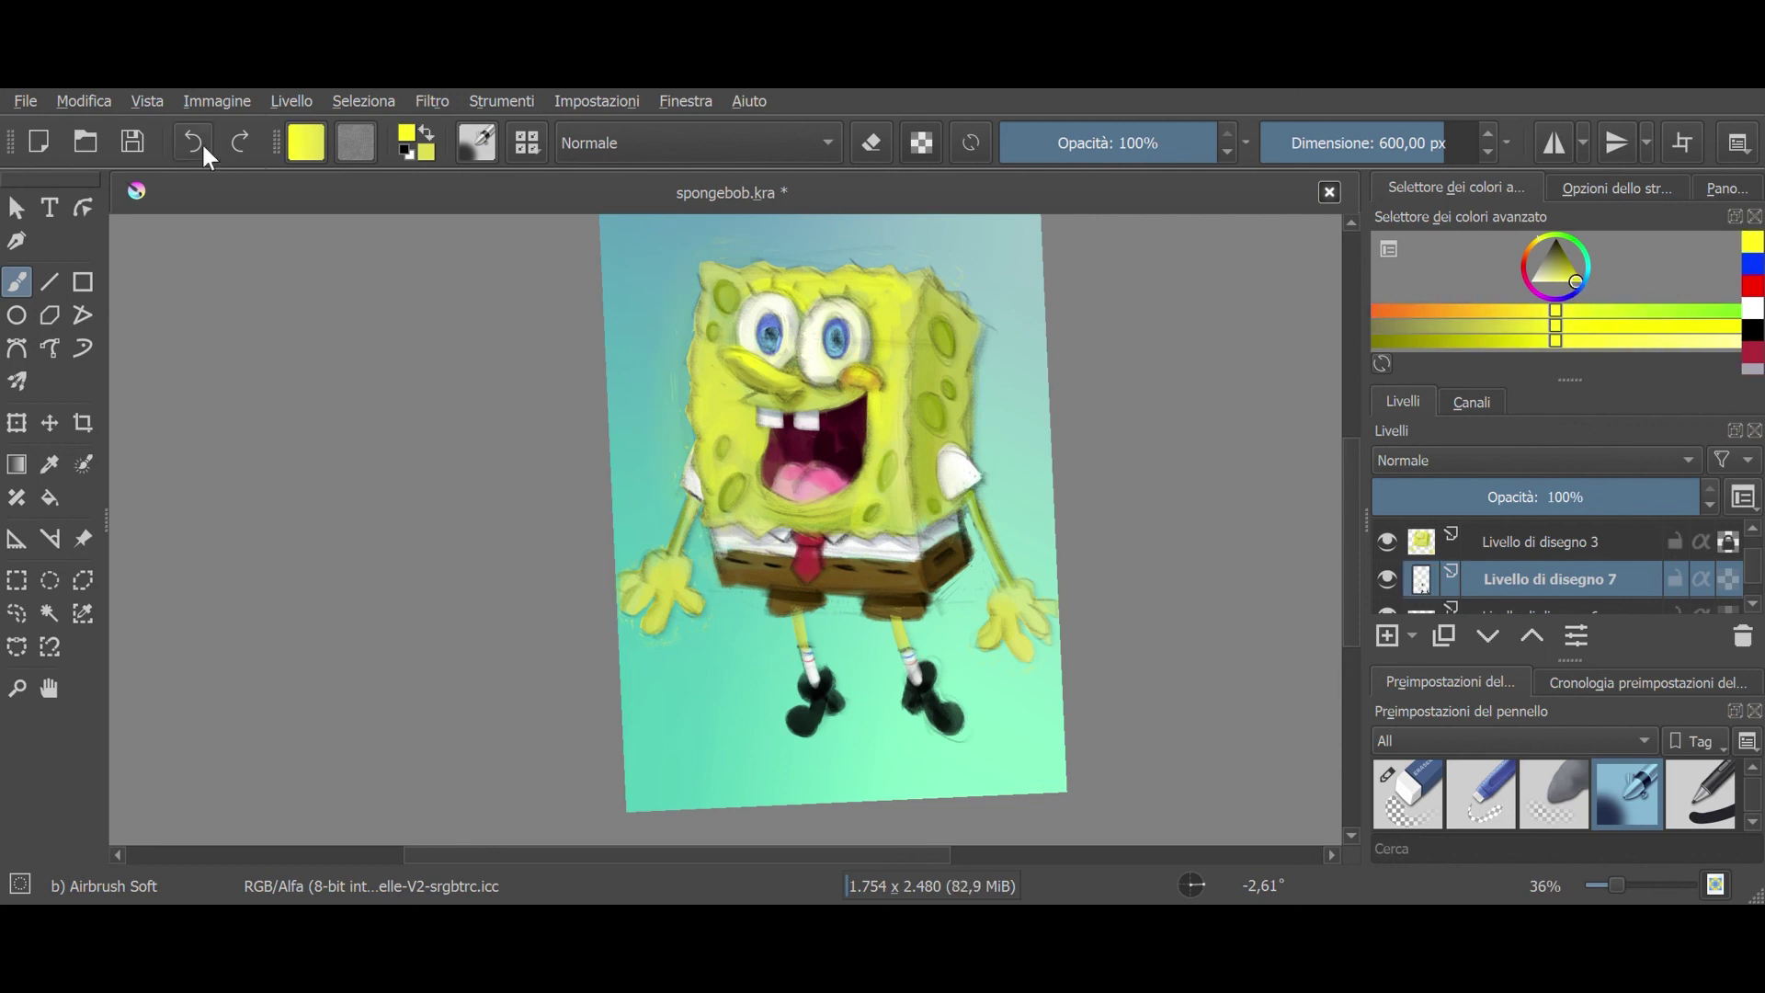
Step: Airbrush a soft yellow glow over the sponge's left side and face on the body layer
left_click(1701, 545)
left_click_drag(735, 373, 718, 285)
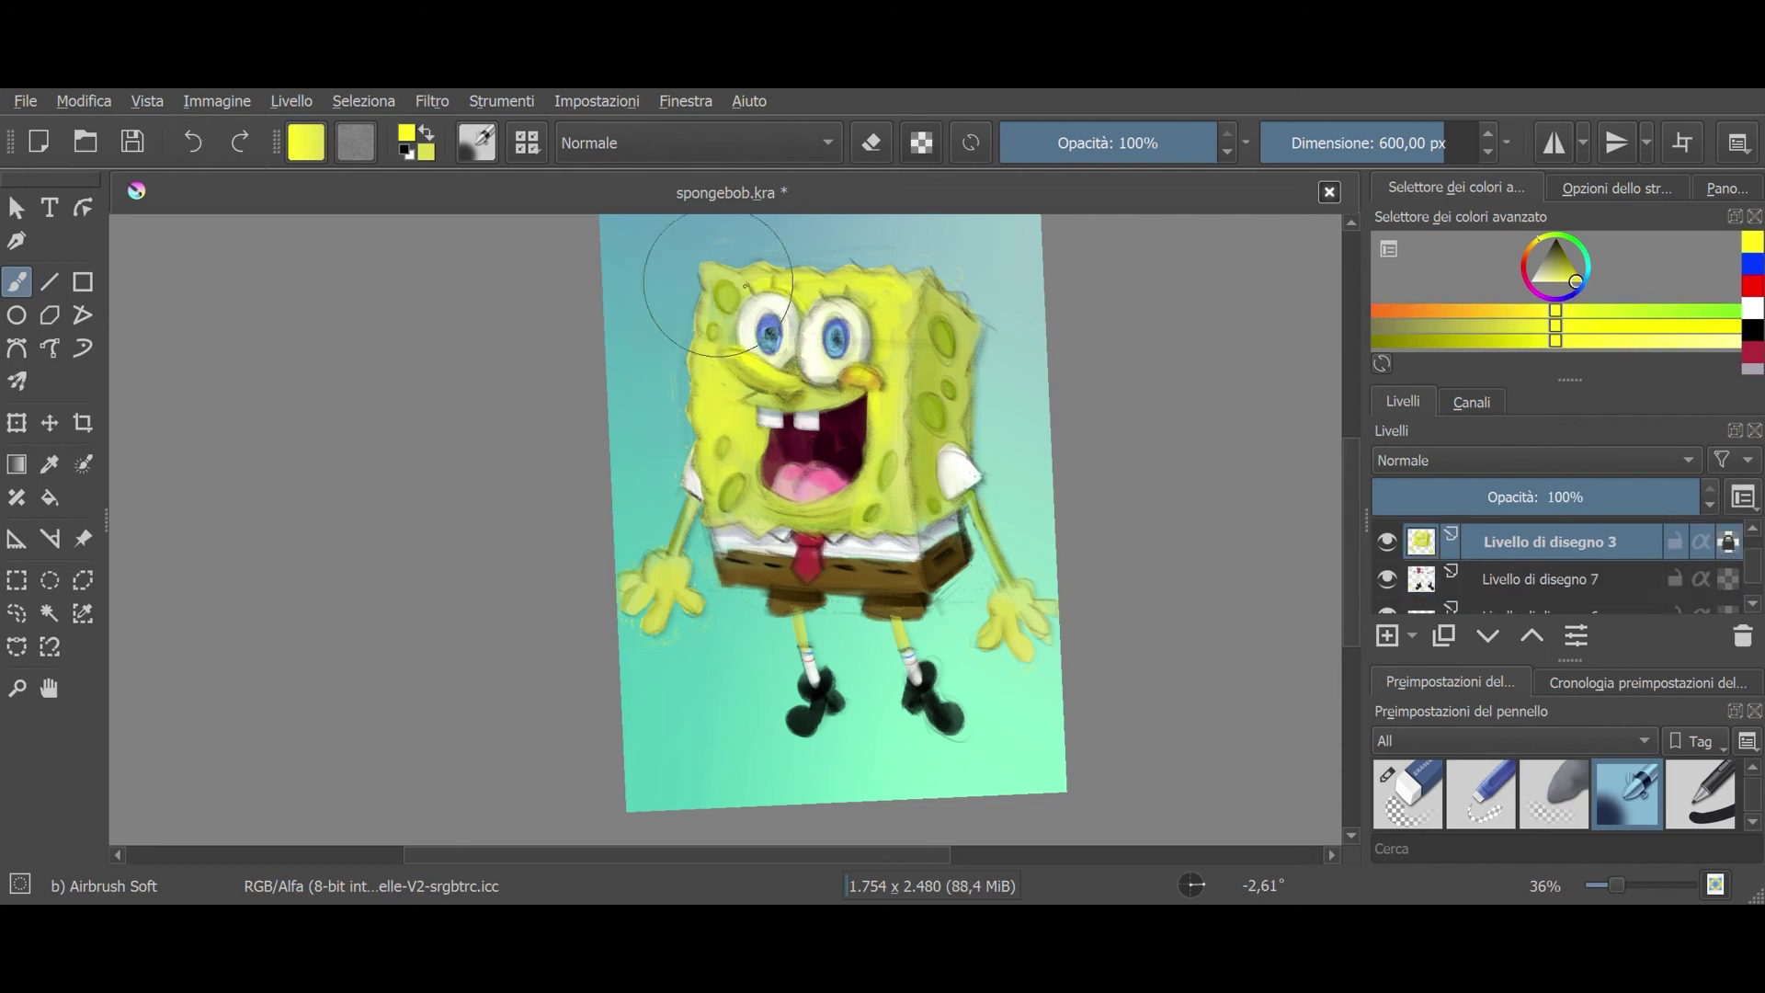
left_click_drag(906, 292, 869, 503)
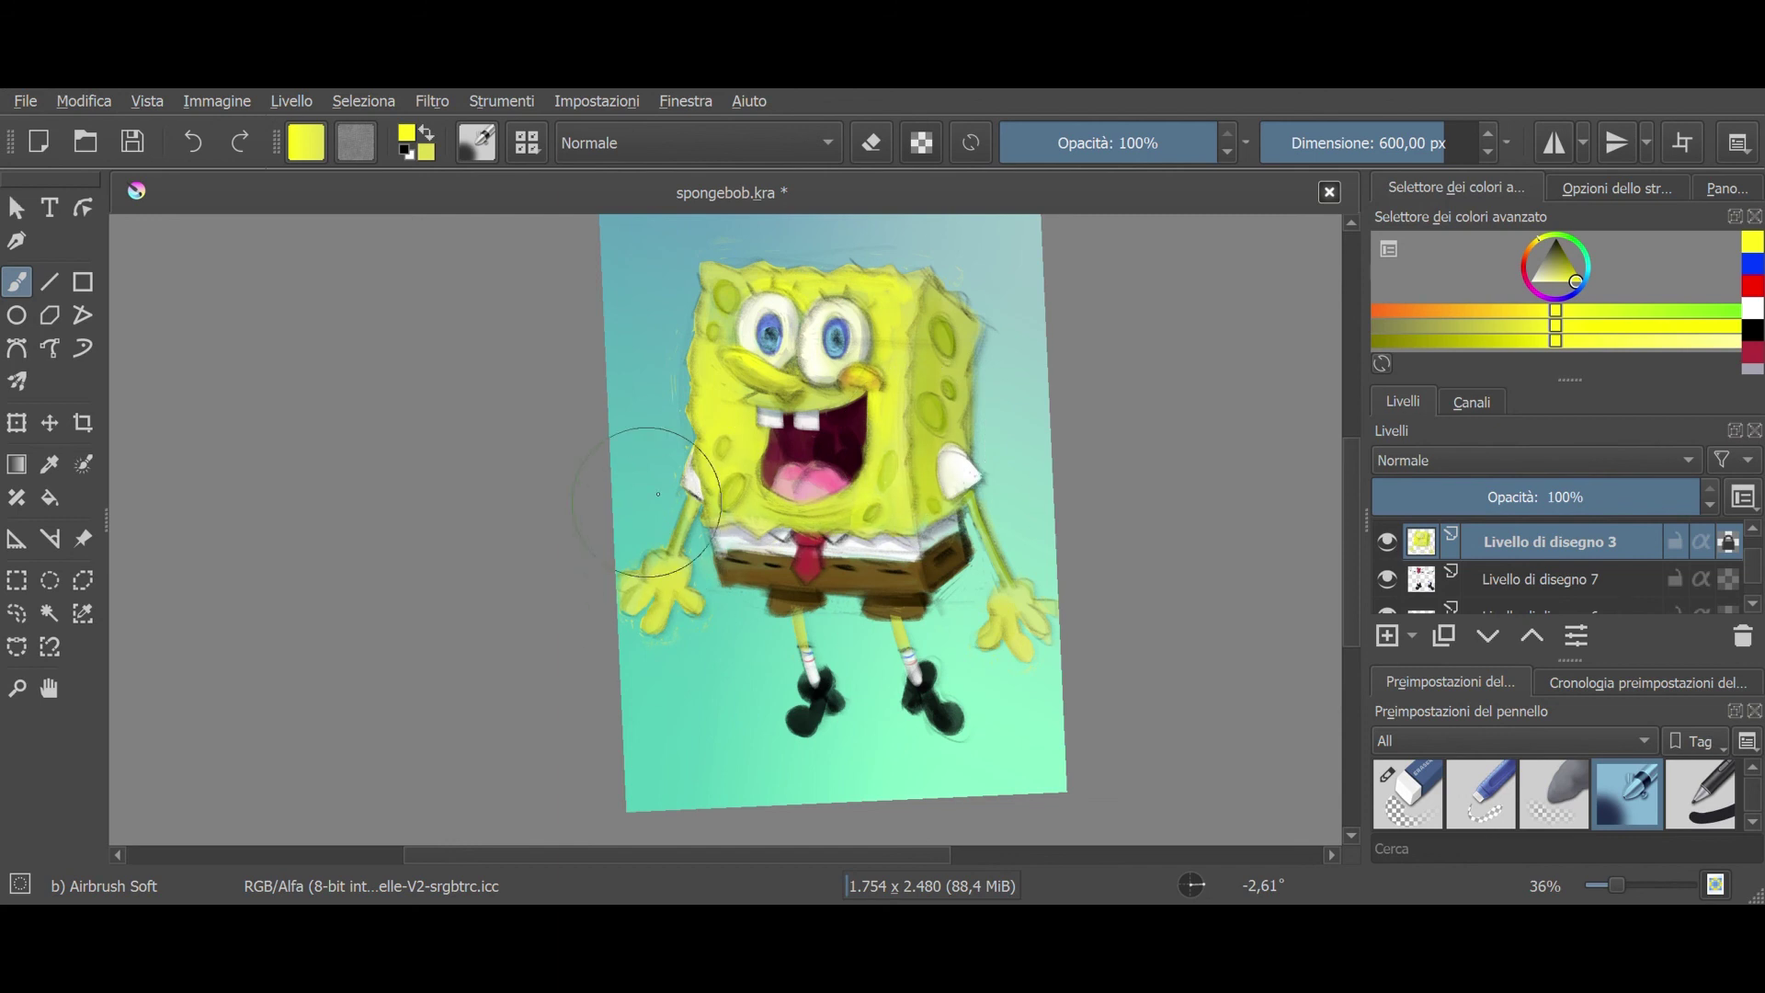
scroll(1669, 588, "up", 3)
left_click(1527, 542)
scroll(1752, 825, "down", 1)
scroll(1752, 825, "down", 1)
Step: With the Dry Bristles brush, paint the left eye's black pupil and outline its iris
scroll(1752, 825, "down", 1)
left_click(1701, 794)
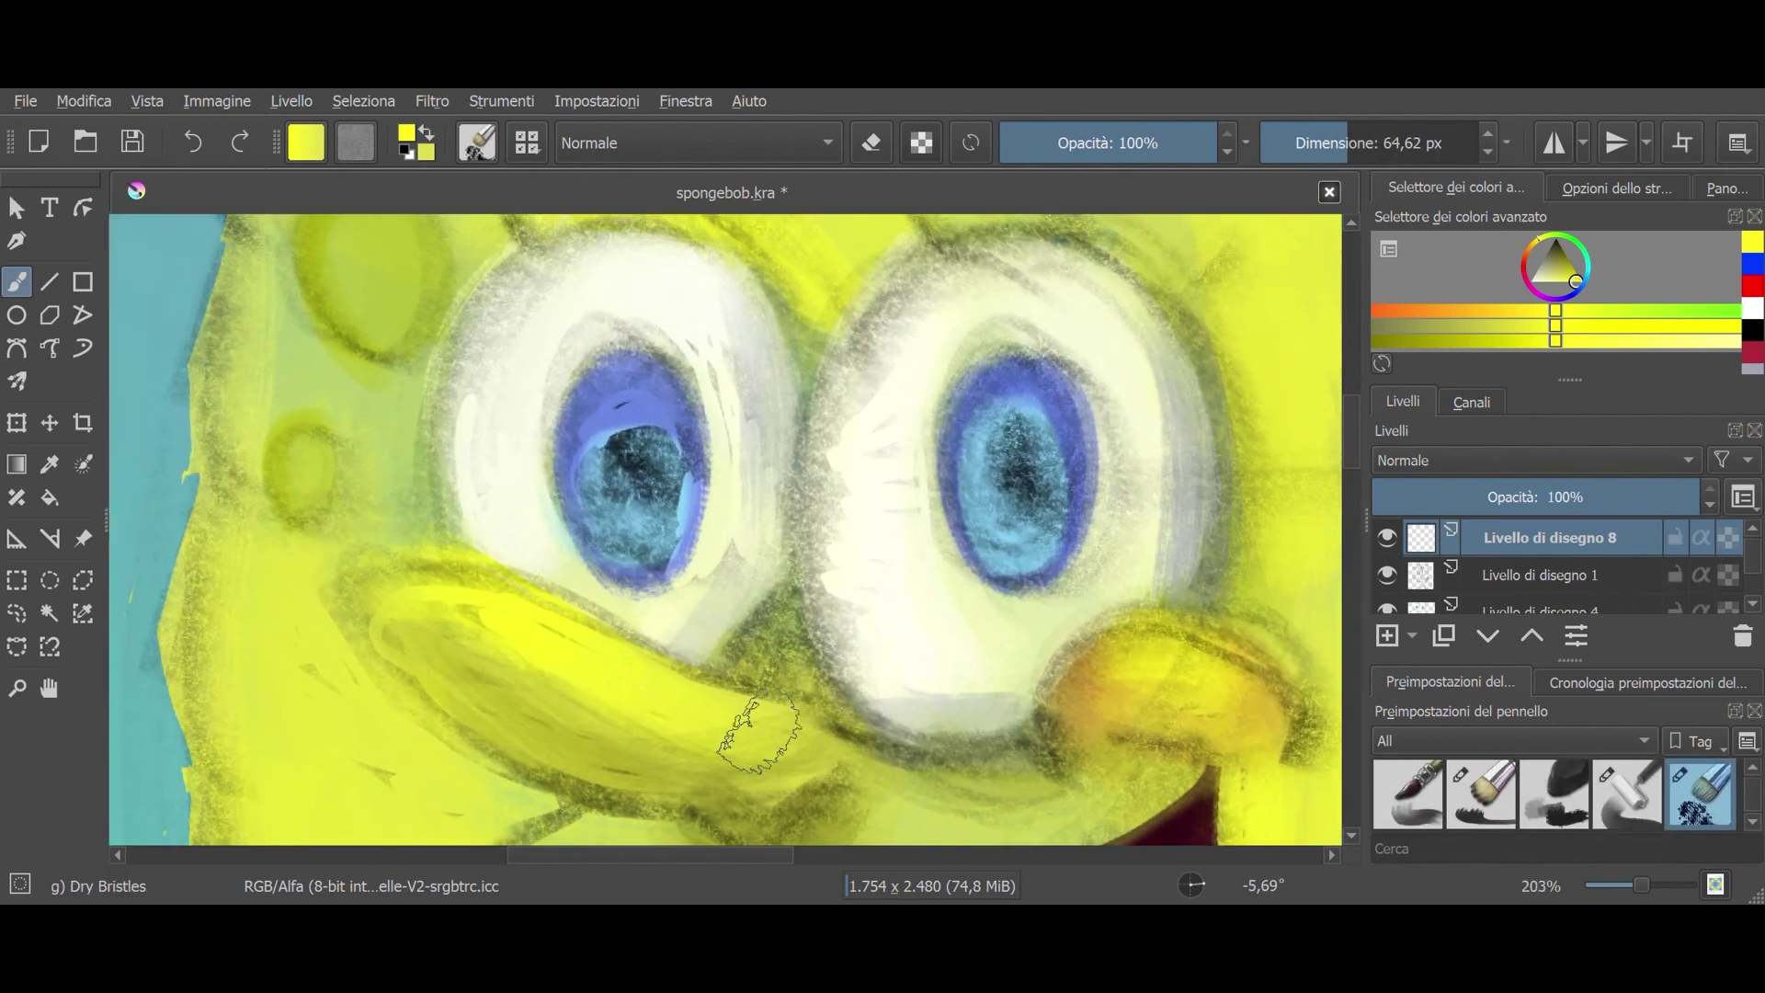
mouse_move(640, 446)
left_mouse_down()
mouse_move(644, 488)
mouse_move(639, 437)
mouse_move(589, 542)
left_mouse_up()
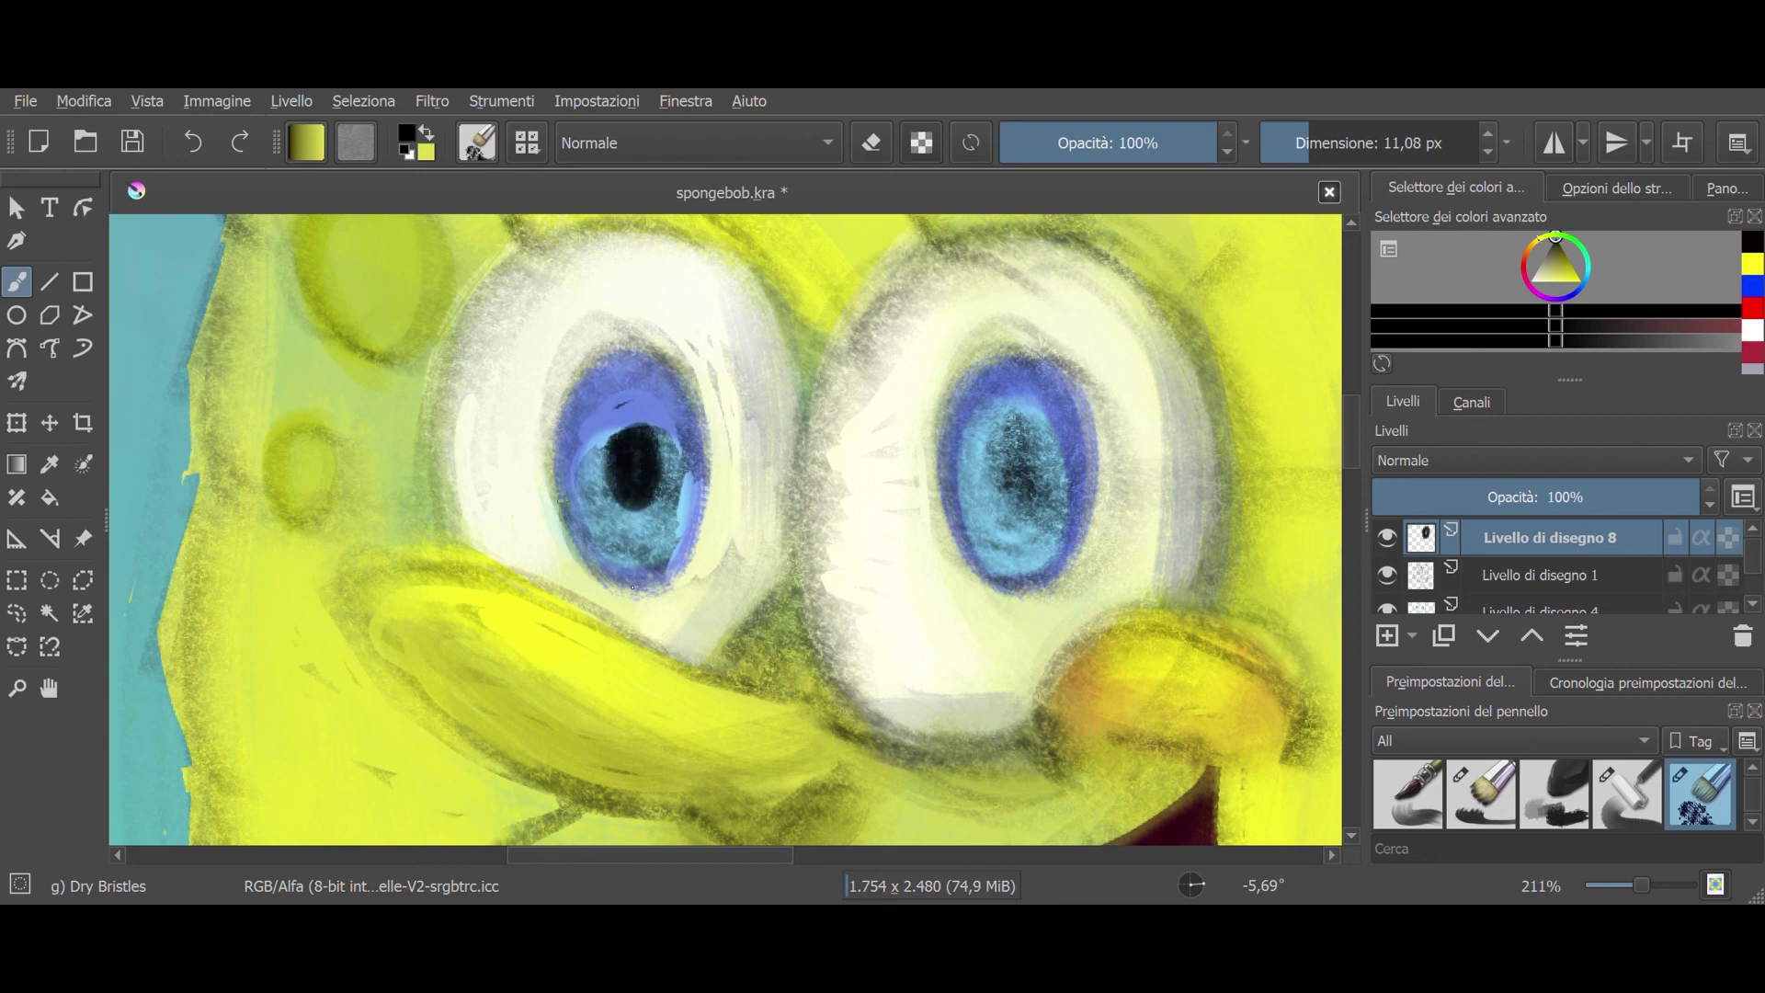
left_click_drag(625, 386, 670, 520)
left_click_drag(603, 461, 556, 515)
left_click_drag(551, 386, 635, 336)
left_click_drag(644, 340, 703, 552)
left_click_drag(561, 551, 690, 588)
left_click_drag(612, 418, 635, 506)
Step: Darken the right pupil, outline both eyes and the nose, and add eyelashes
left_click_drag(1027, 432, 989, 579)
left_click_drag(1058, 368, 1094, 561)
left_click_drag(957, 589, 1071, 552)
mouse_move(561, 630)
left_mouse_down()
mouse_move(633, 410)
mouse_move(565, 379)
mouse_move(775, 459)
mouse_move(793, 495)
left_mouse_up()
mouse_move(832, 708)
left_mouse_down()
mouse_move(782, 570)
mouse_move(1012, 404)
mouse_move(1057, 625)
left_mouse_up()
left_click_drag(982, 746, 1029, 635)
left_click_drag(873, 366, 841, 361)
left_click_drag(745, 369, 735, 410)
left_click_drag(1036, 423, 1062, 390)
Step: Try a dark line on the lower-left cheek, undo it, and toggle the quick palette
left_click_drag(750, 796, 514, 634)
key("ctrl+z")
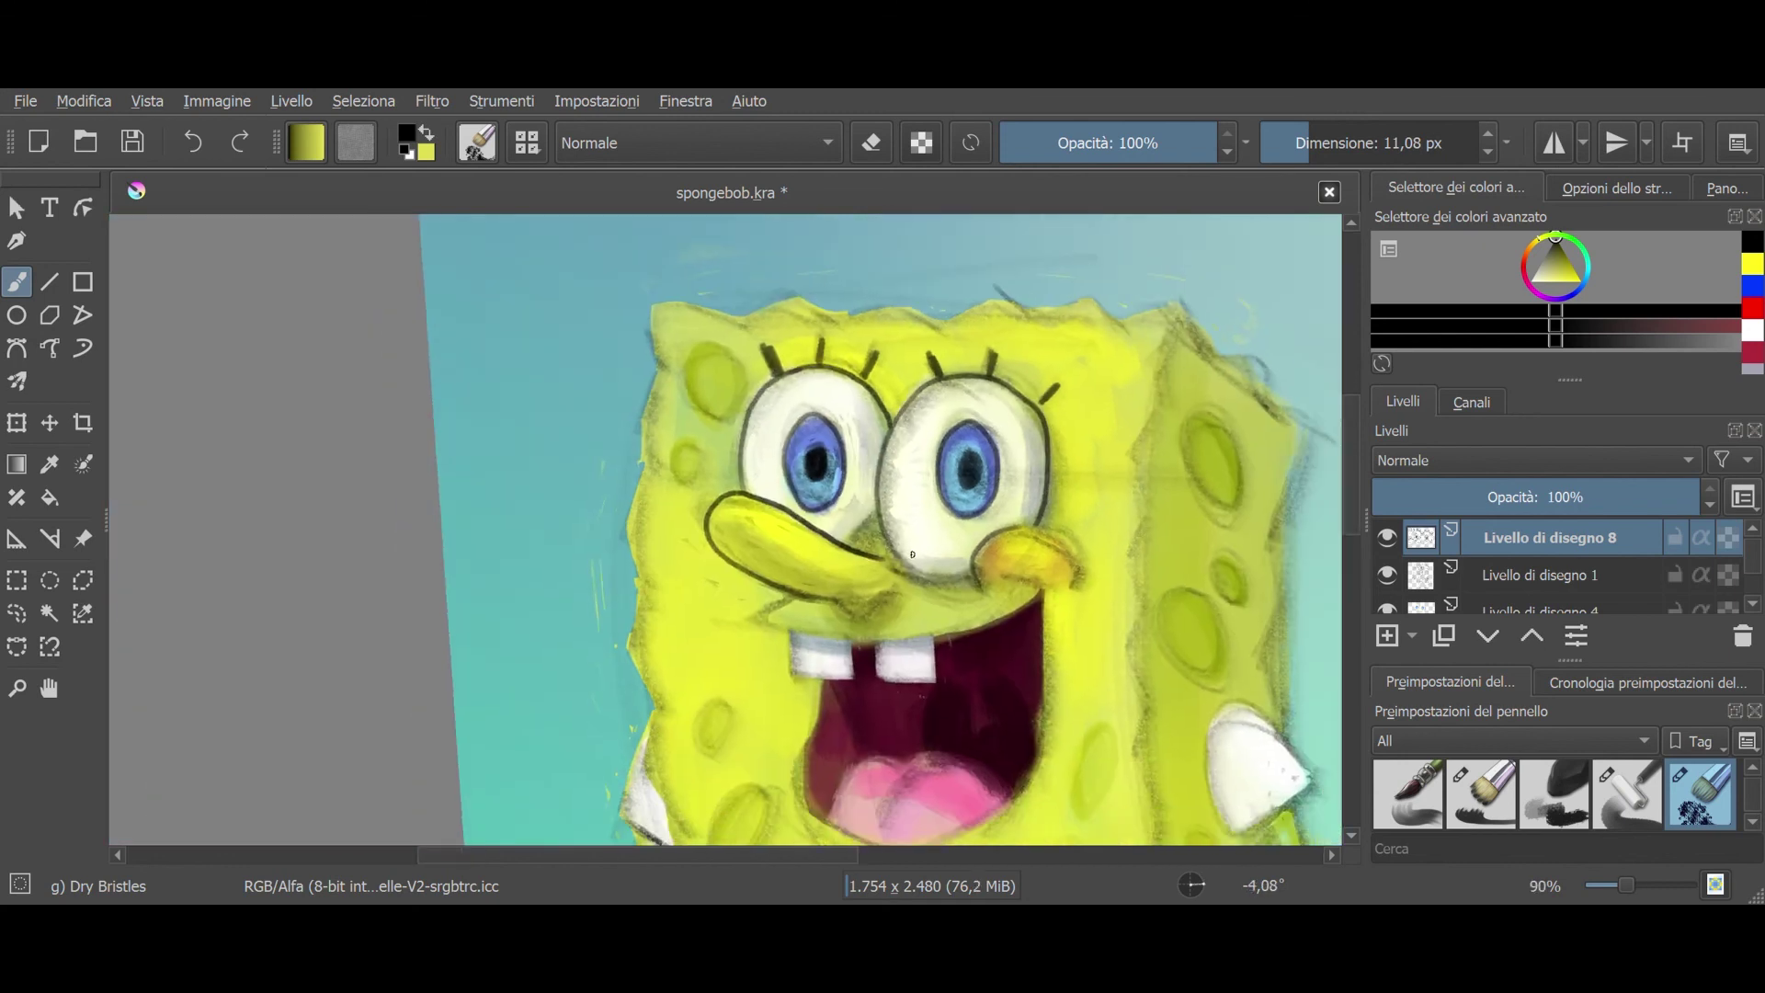
right_click(790, 506)
right_click(800, 605)
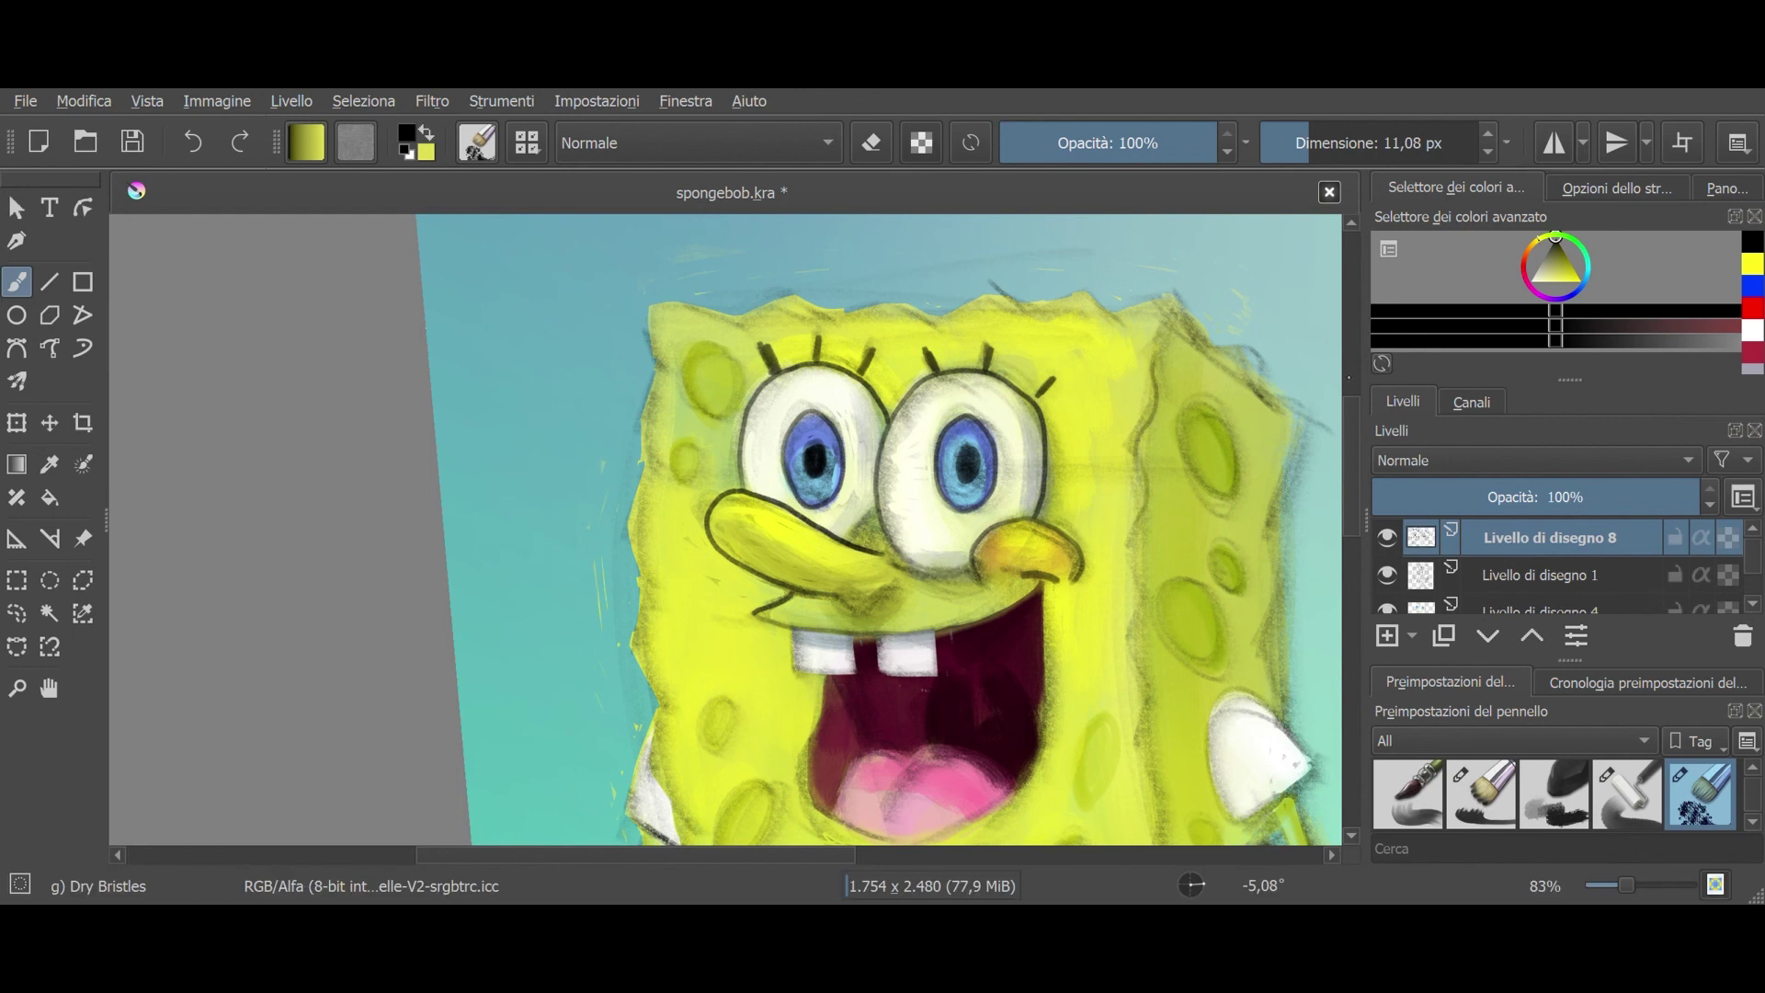
scroll(726, 529, "down", 2)
scroll(726, 529, "down", 2)
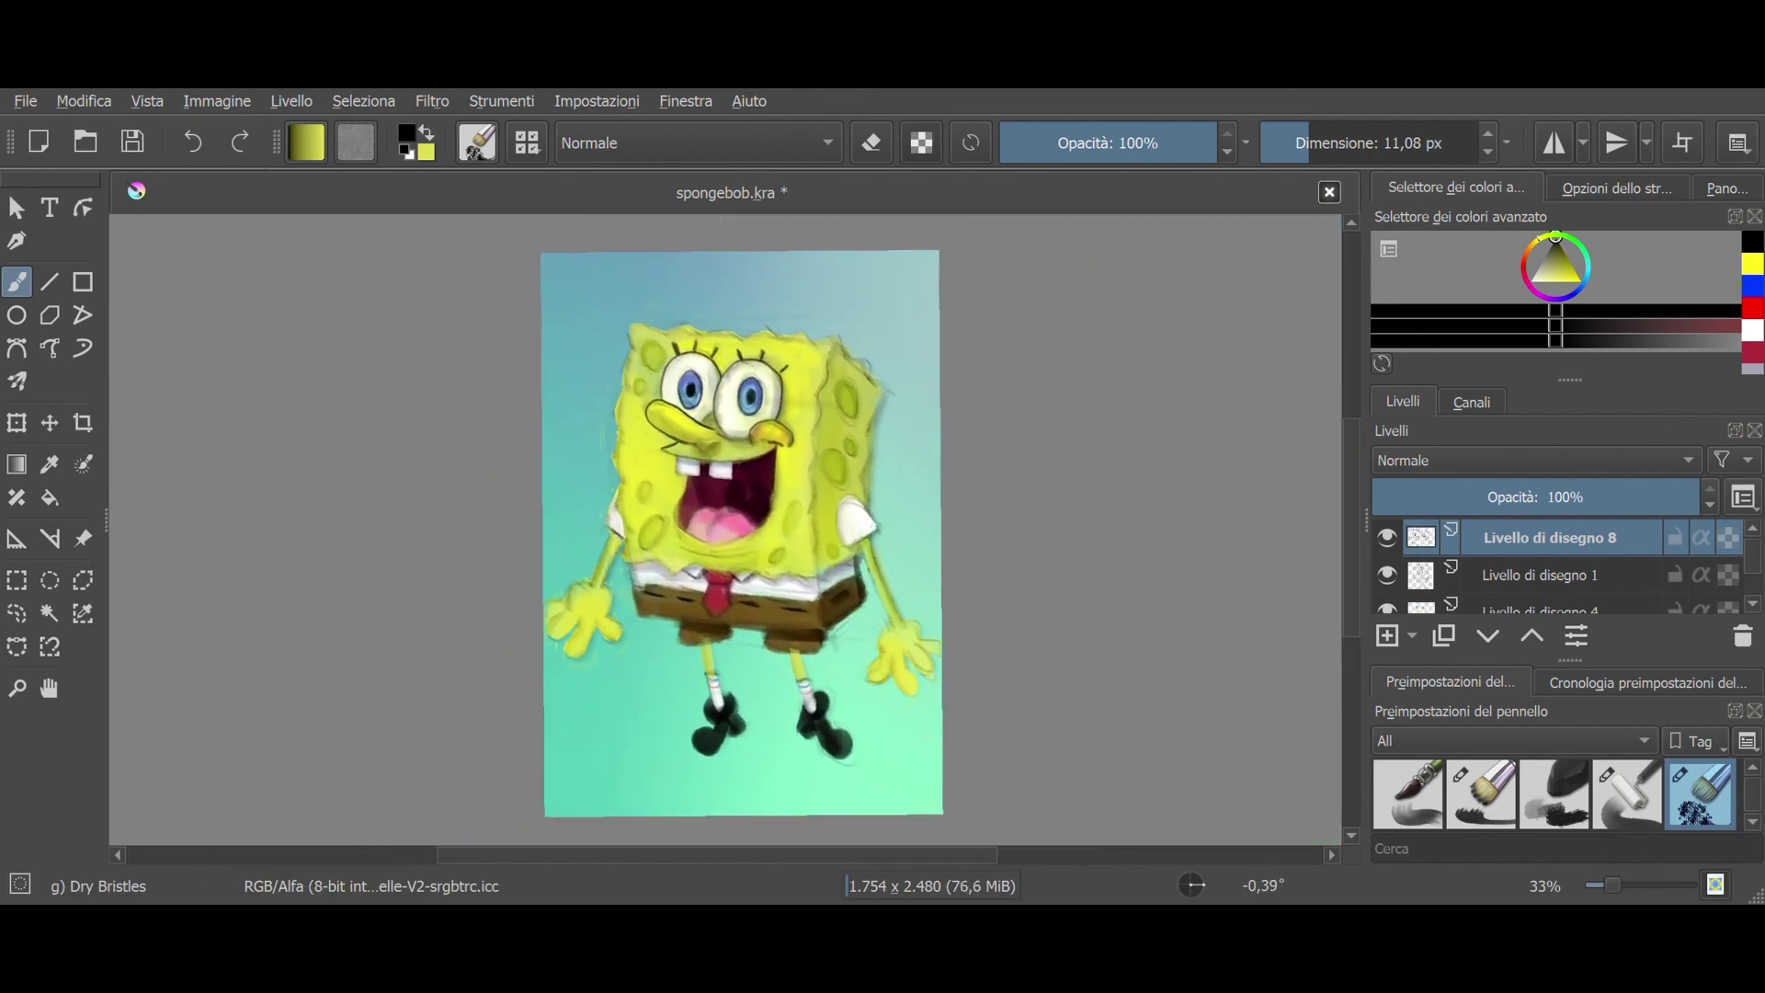
scroll(695, 766, "up", 3)
Step: Paint white highlights on both eye whites, enlarging the brush partway
left_click(1752, 331)
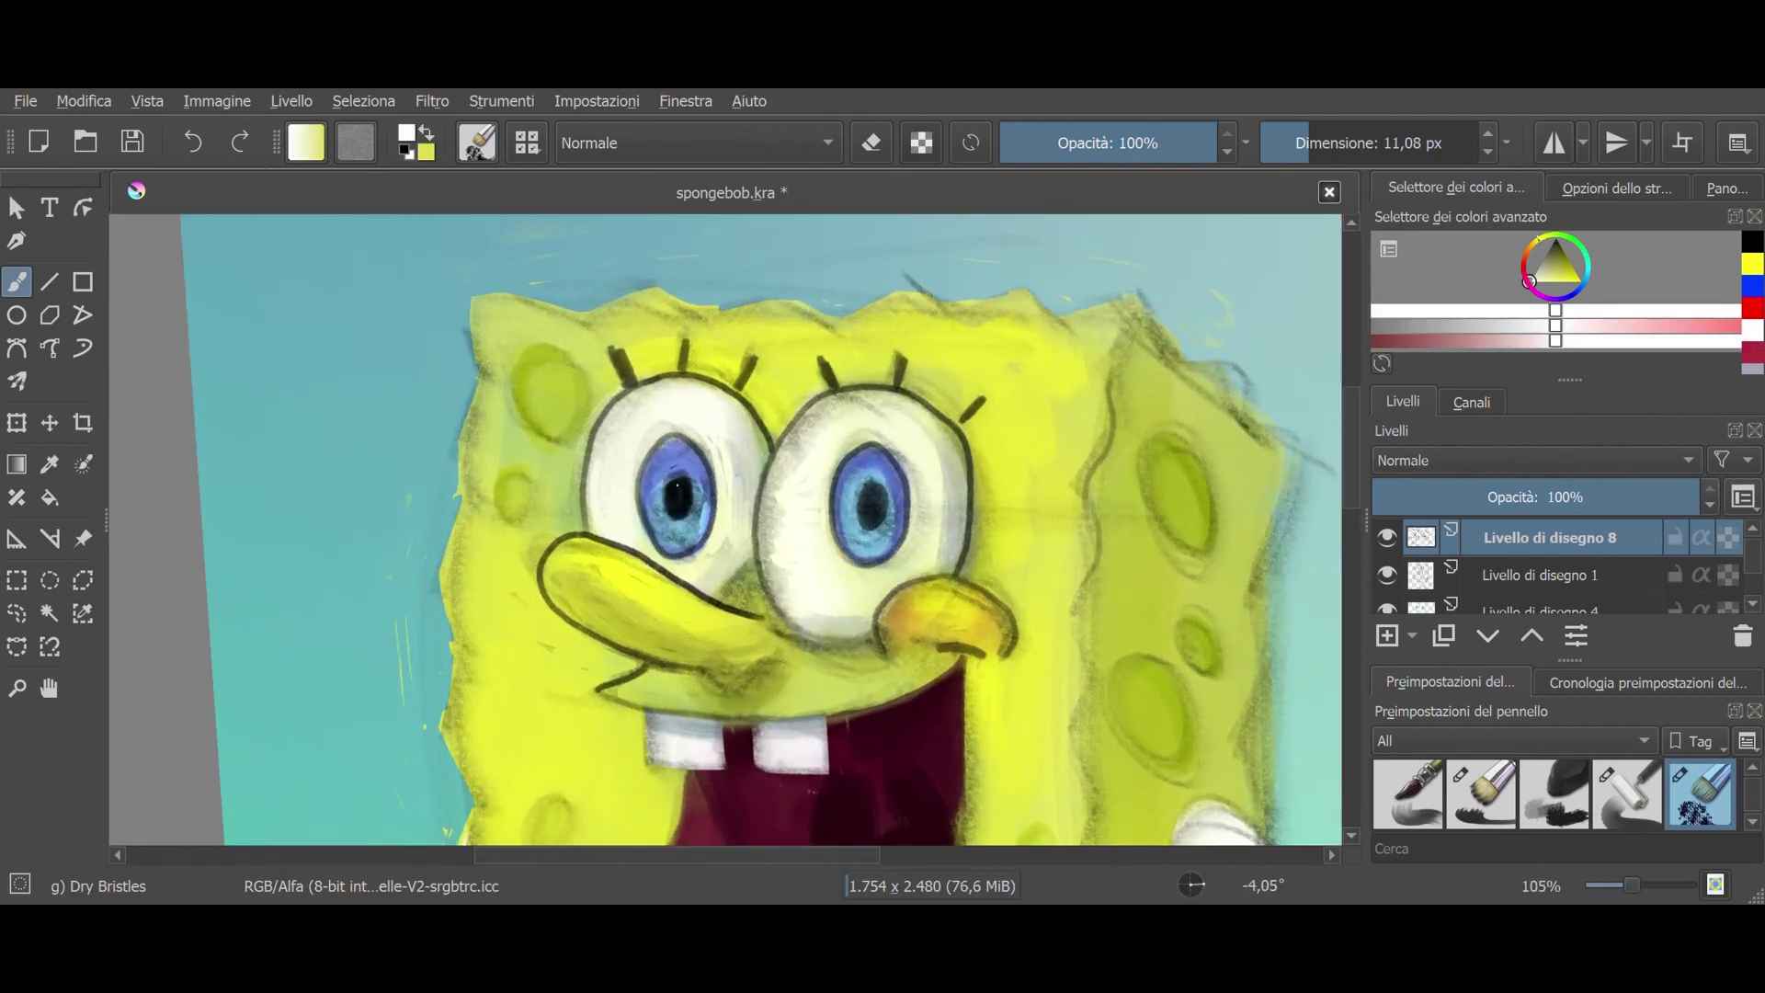
left_click_drag(677, 483, 676, 473)
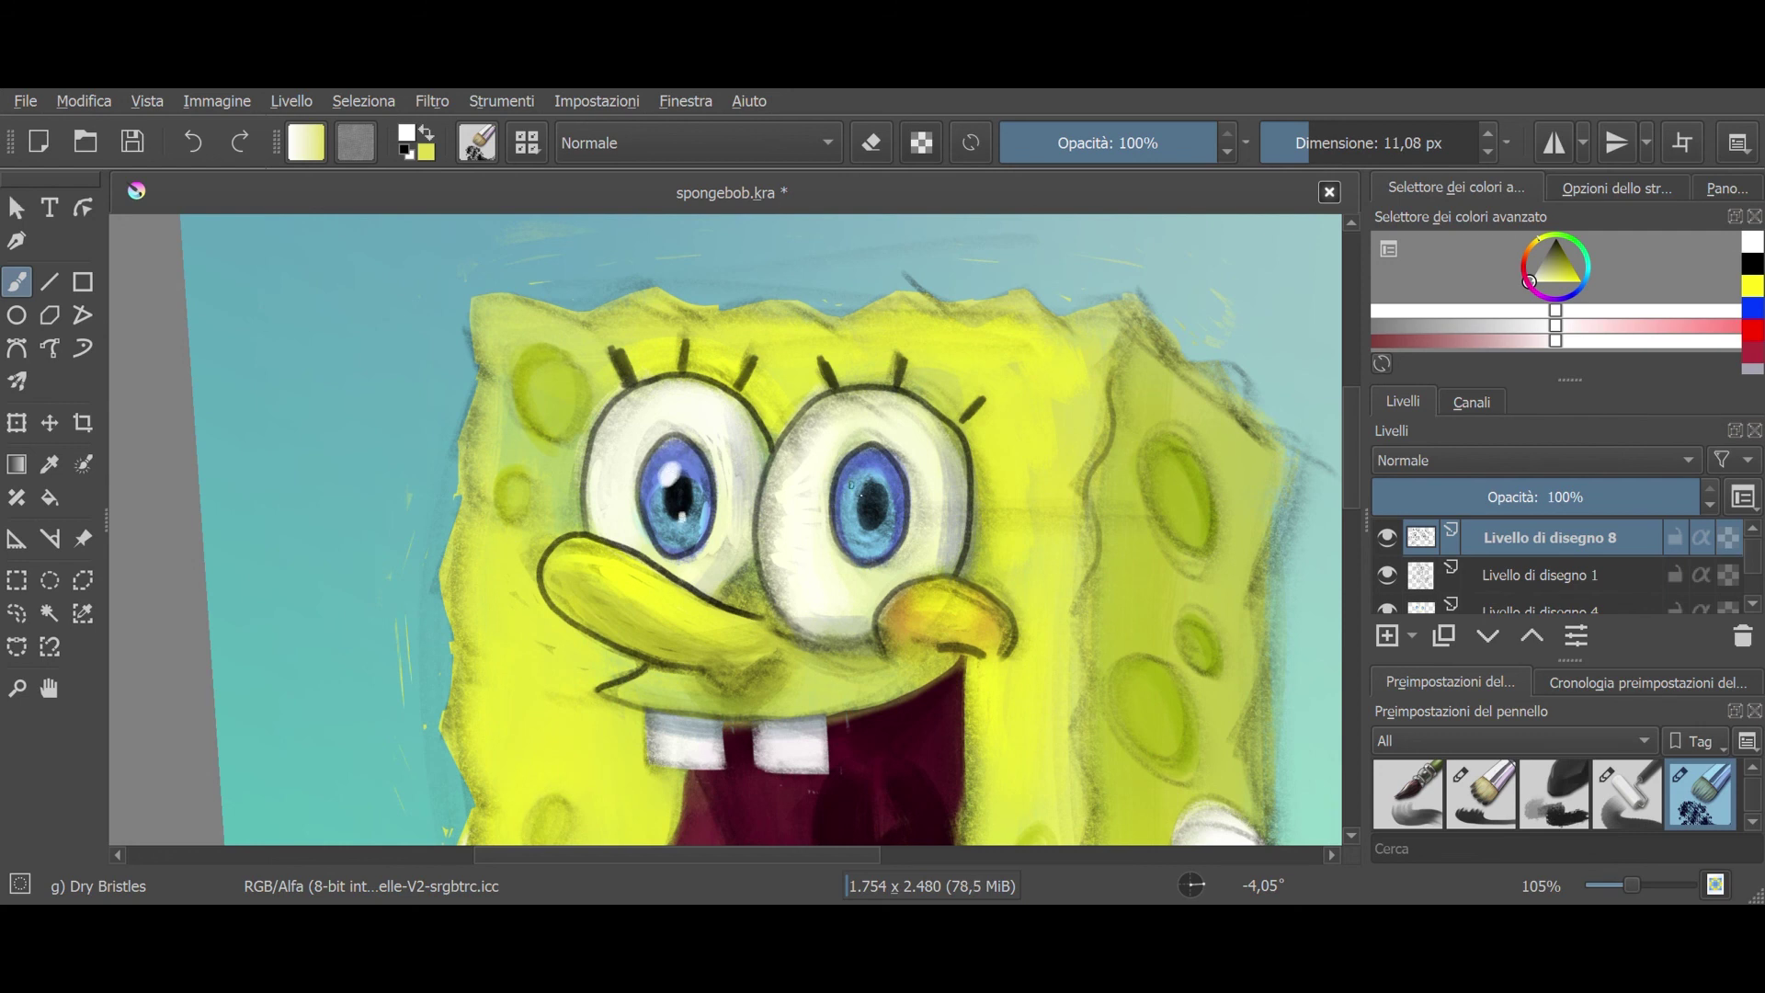
left_click_drag(791, 472, 772, 561)
left_click_drag(1347, 155, 1370, 154)
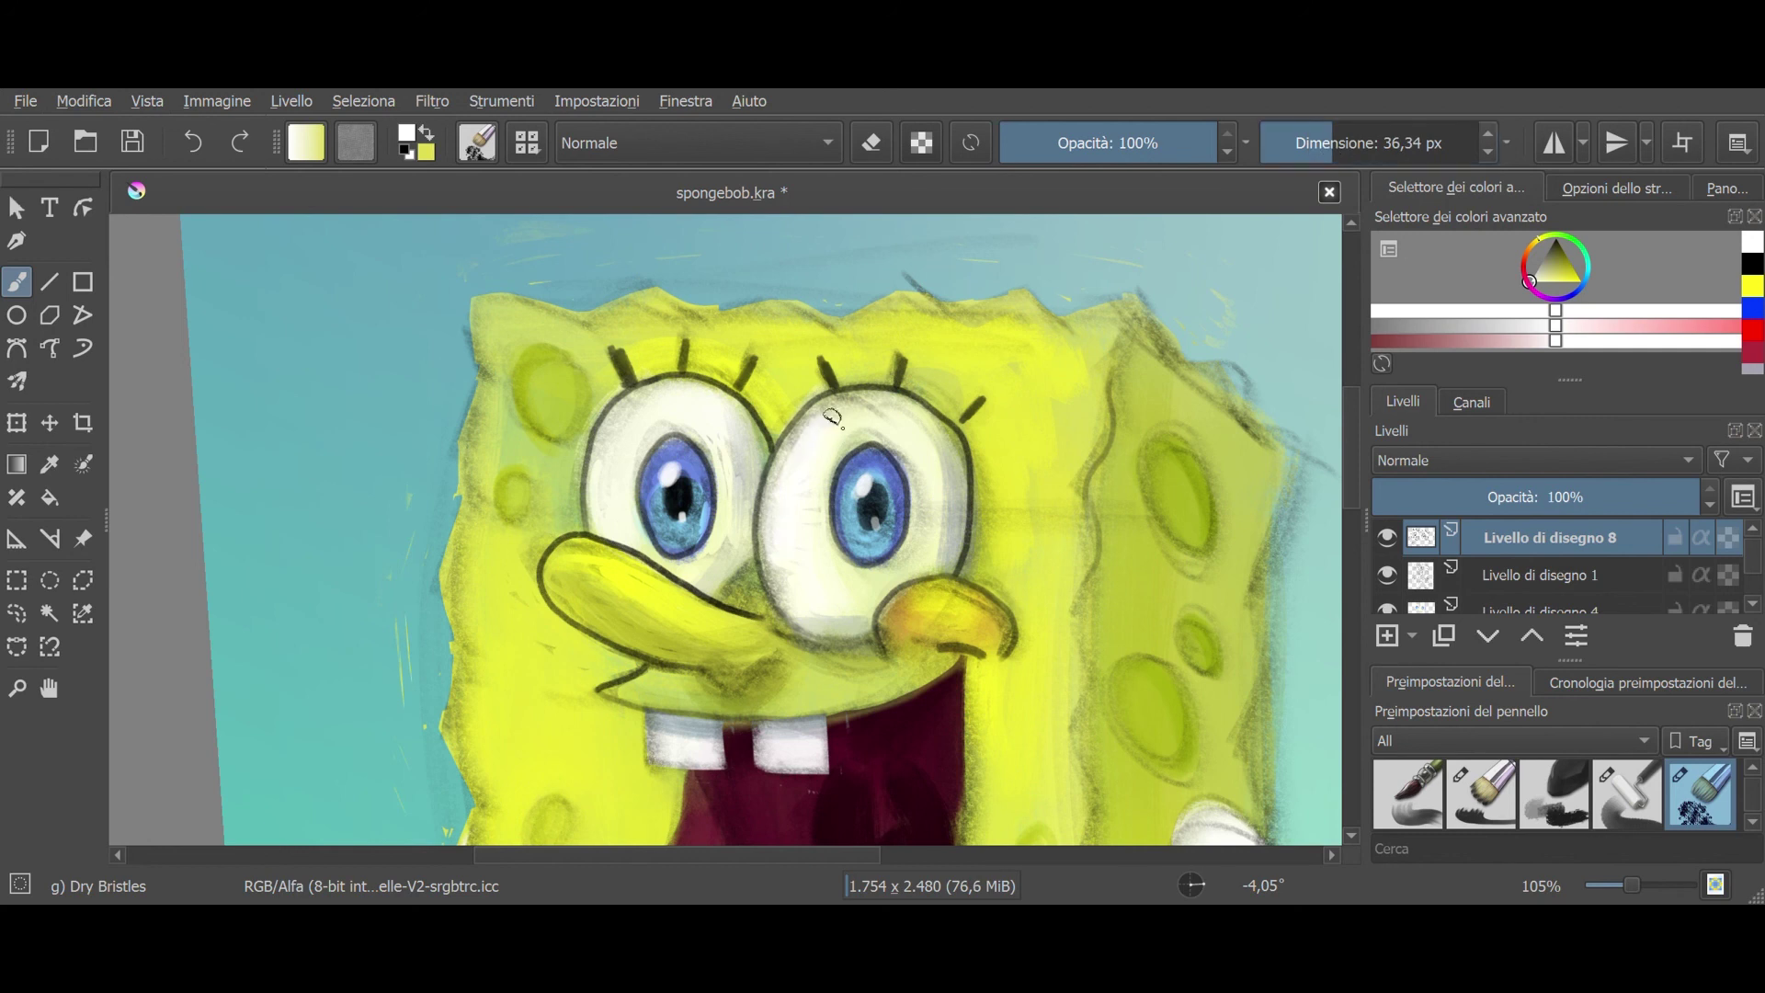
left_click_drag(624, 492, 772, 423)
left_click_drag(629, 506, 637, 460)
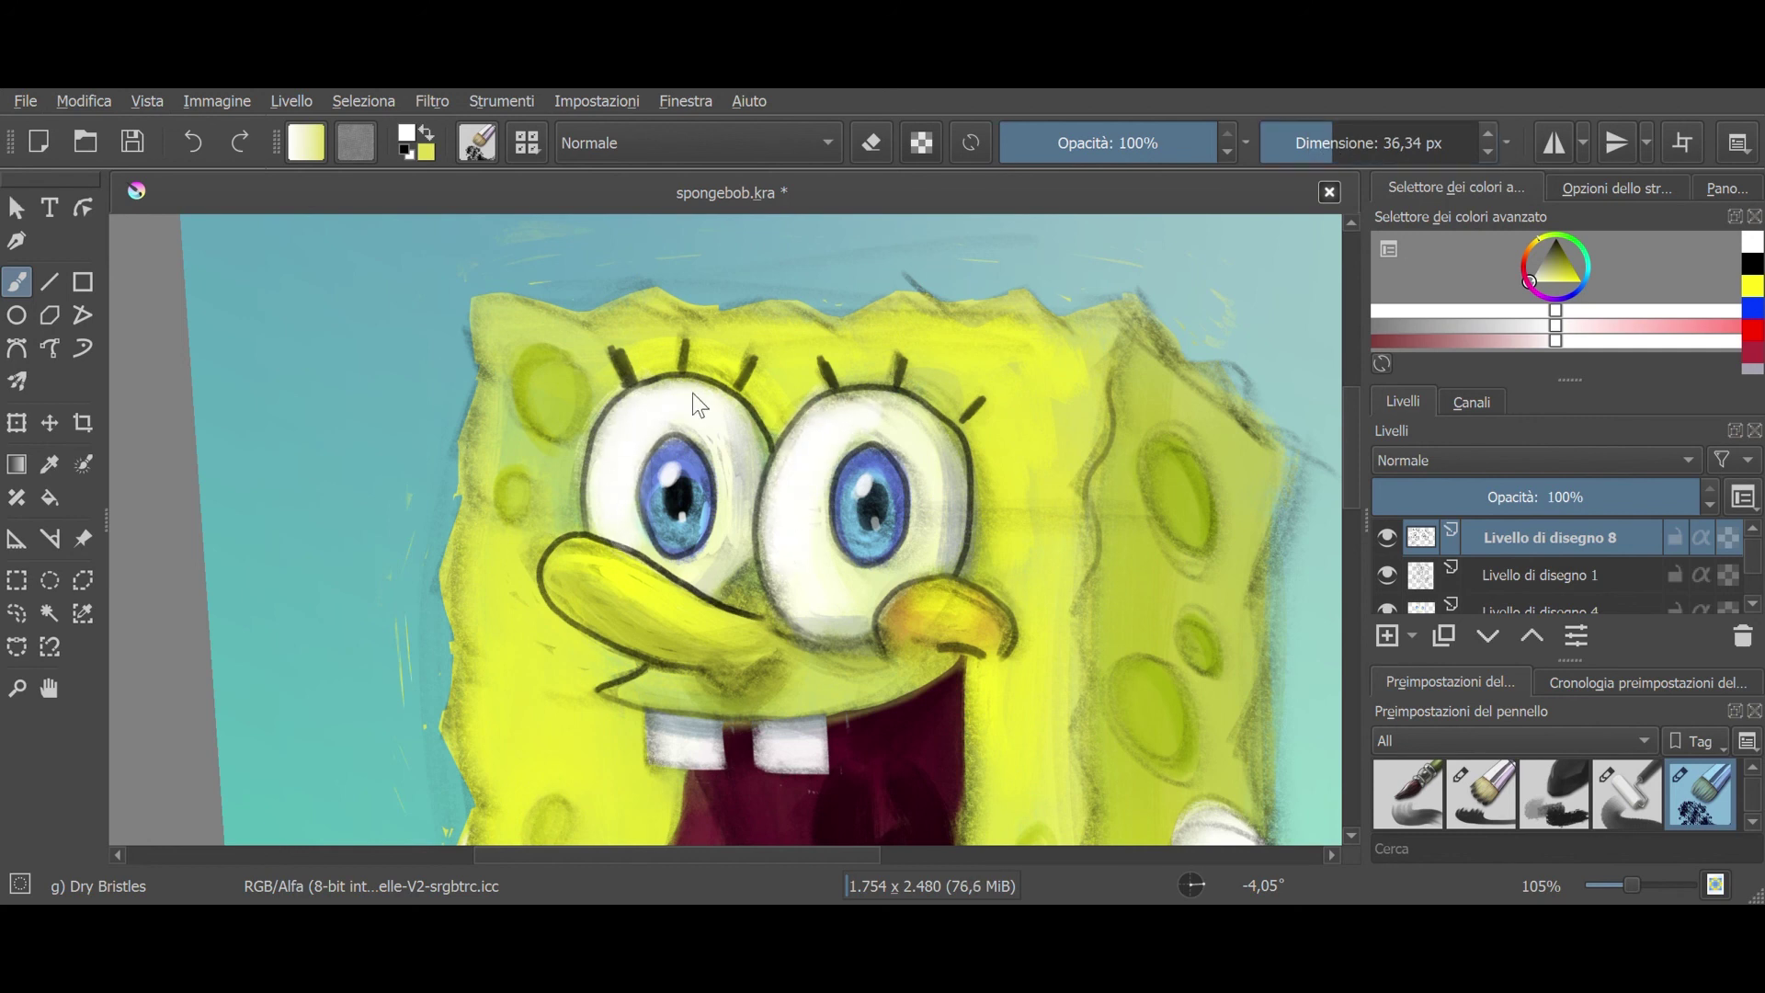
Step: Shade the white beside the left eye with a blue-purple colour
left_click(1751, 291)
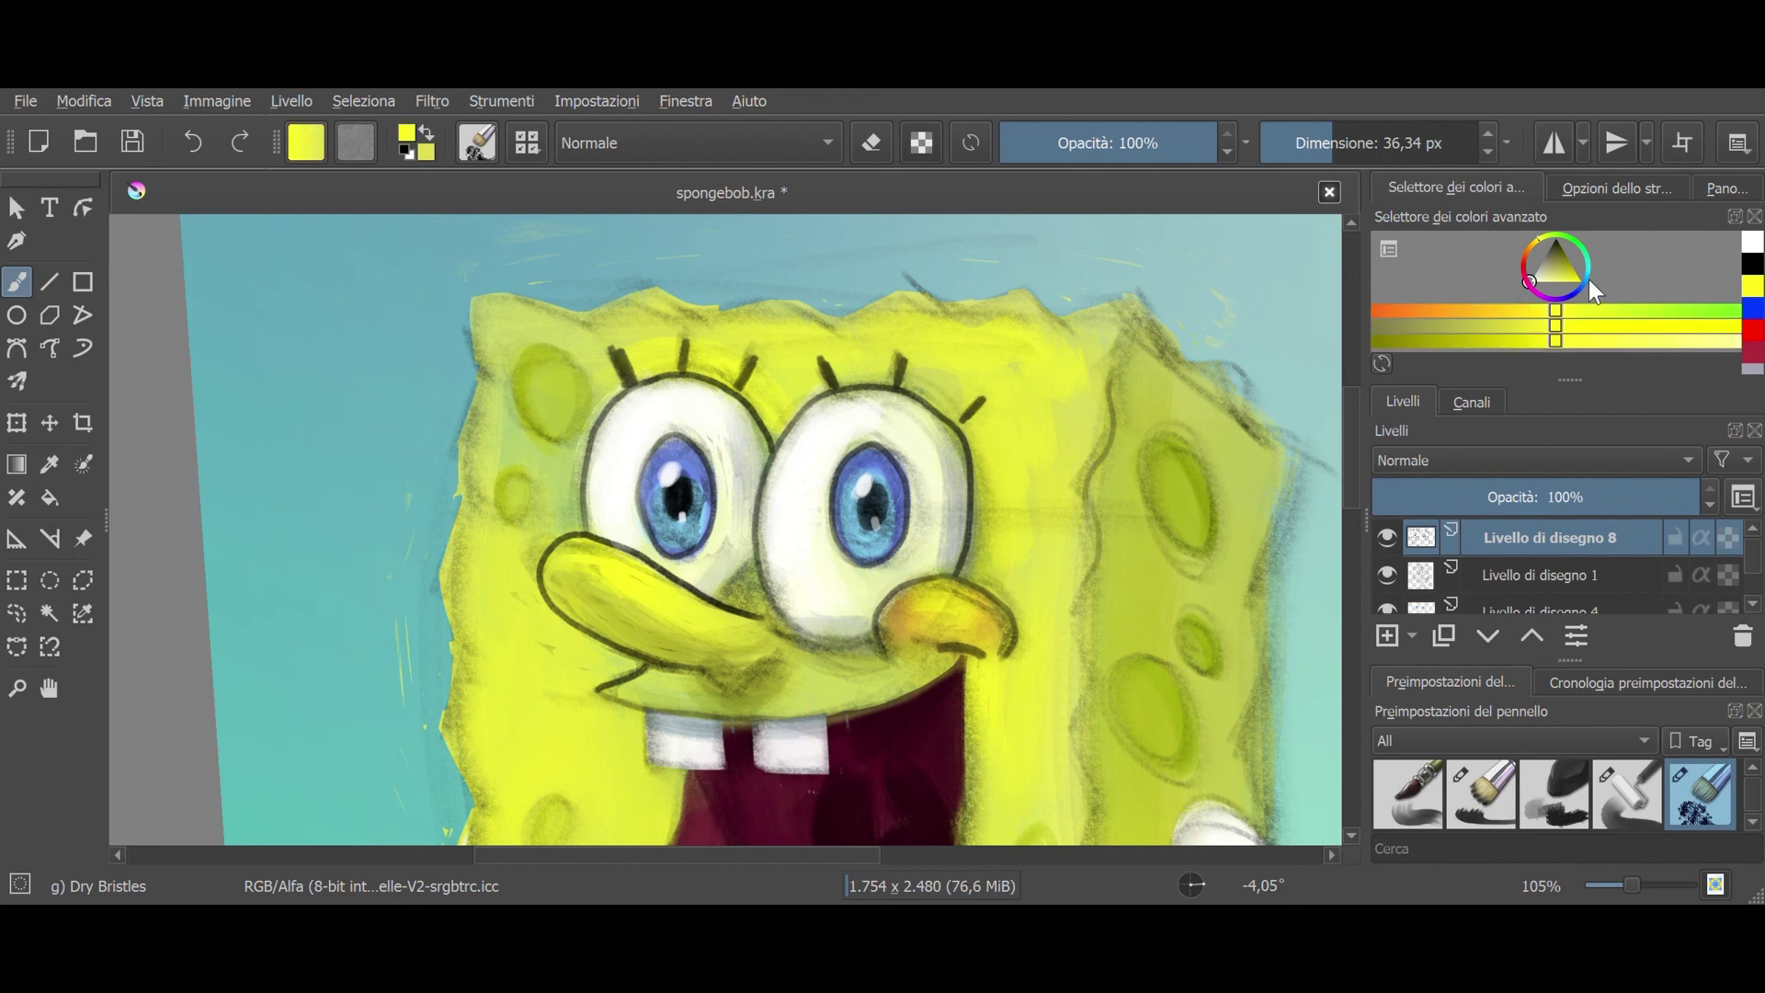
left_click(1576, 288)
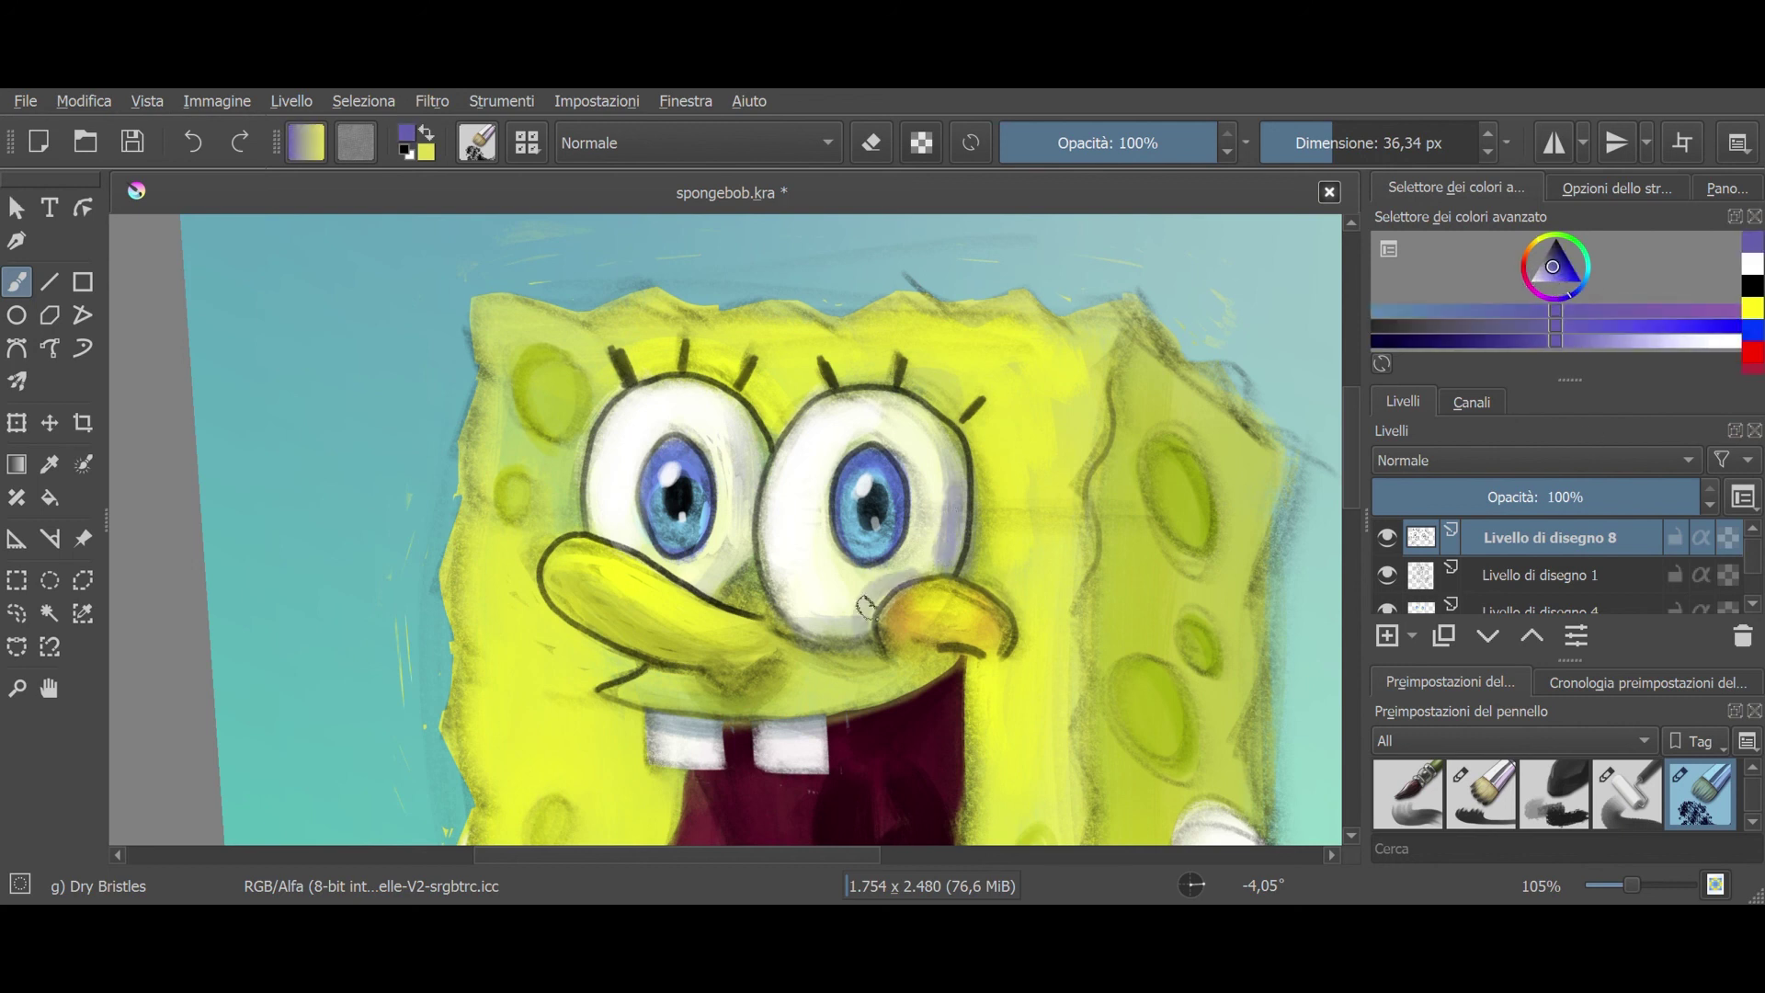
left_click_drag(734, 560, 713, 582)
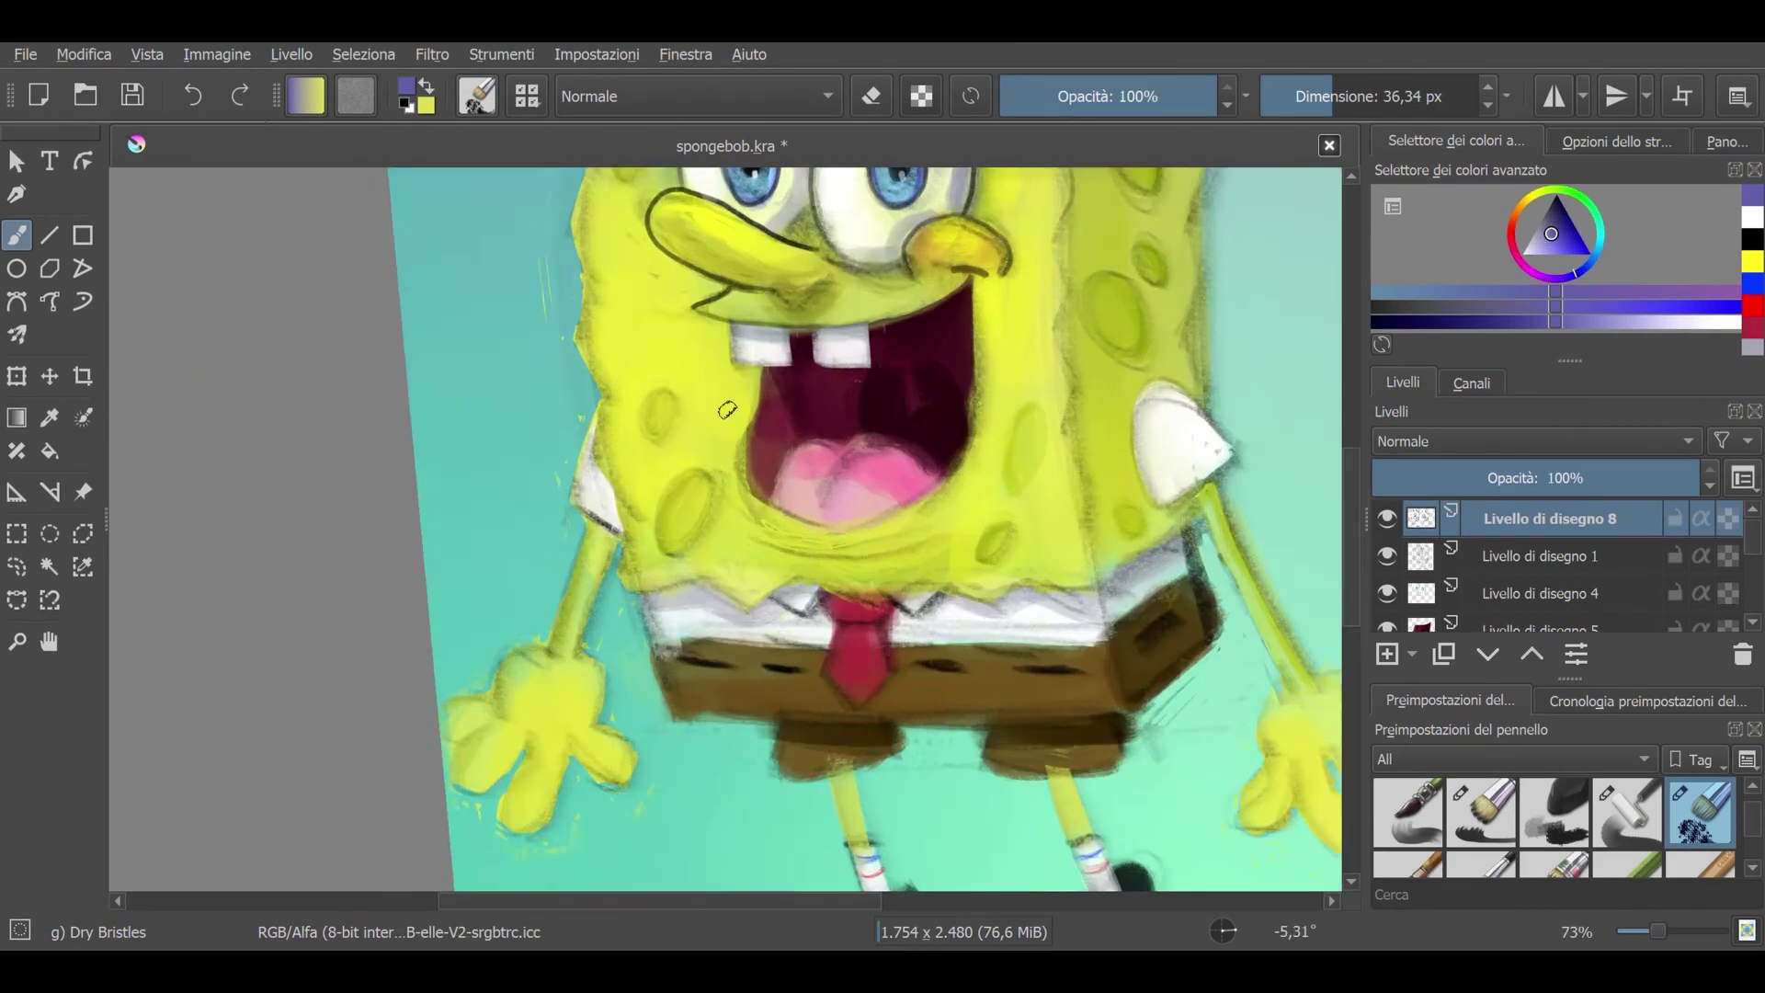
Step: Move down to the mouth layer and shade the tongue in strong magenta
key("Page_Down")
key("Page_Down")
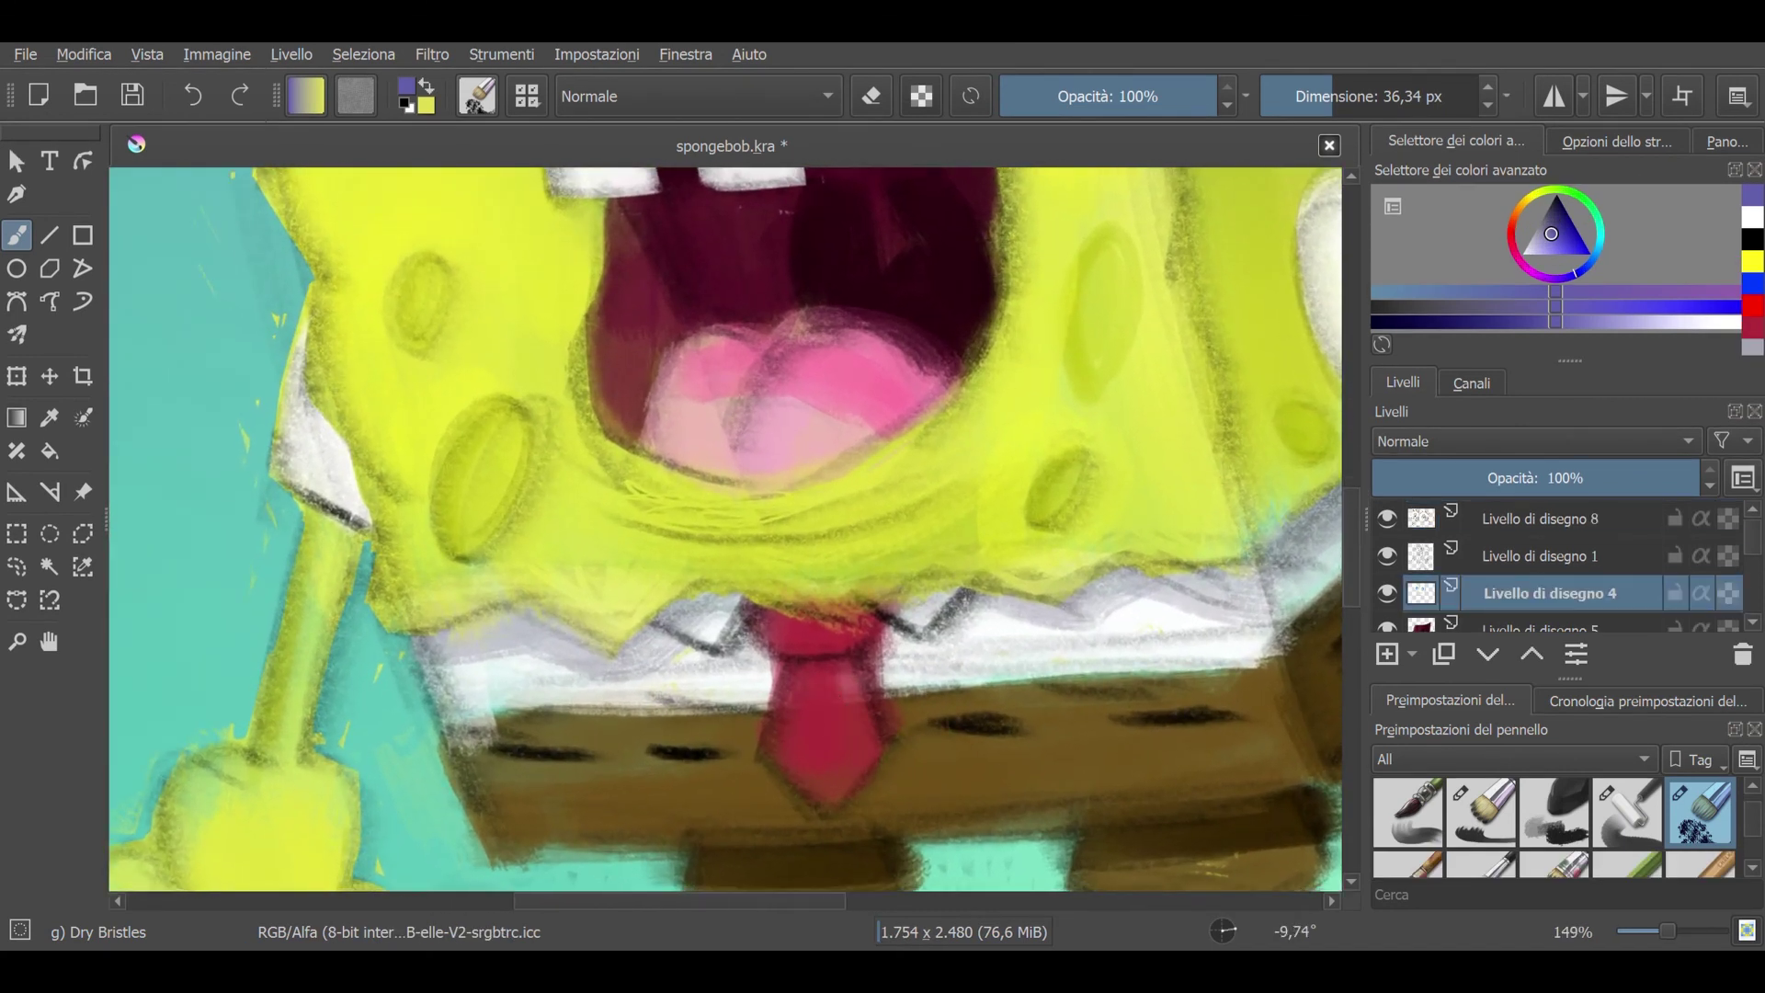
key("Page_Down")
left_click(1541, 271)
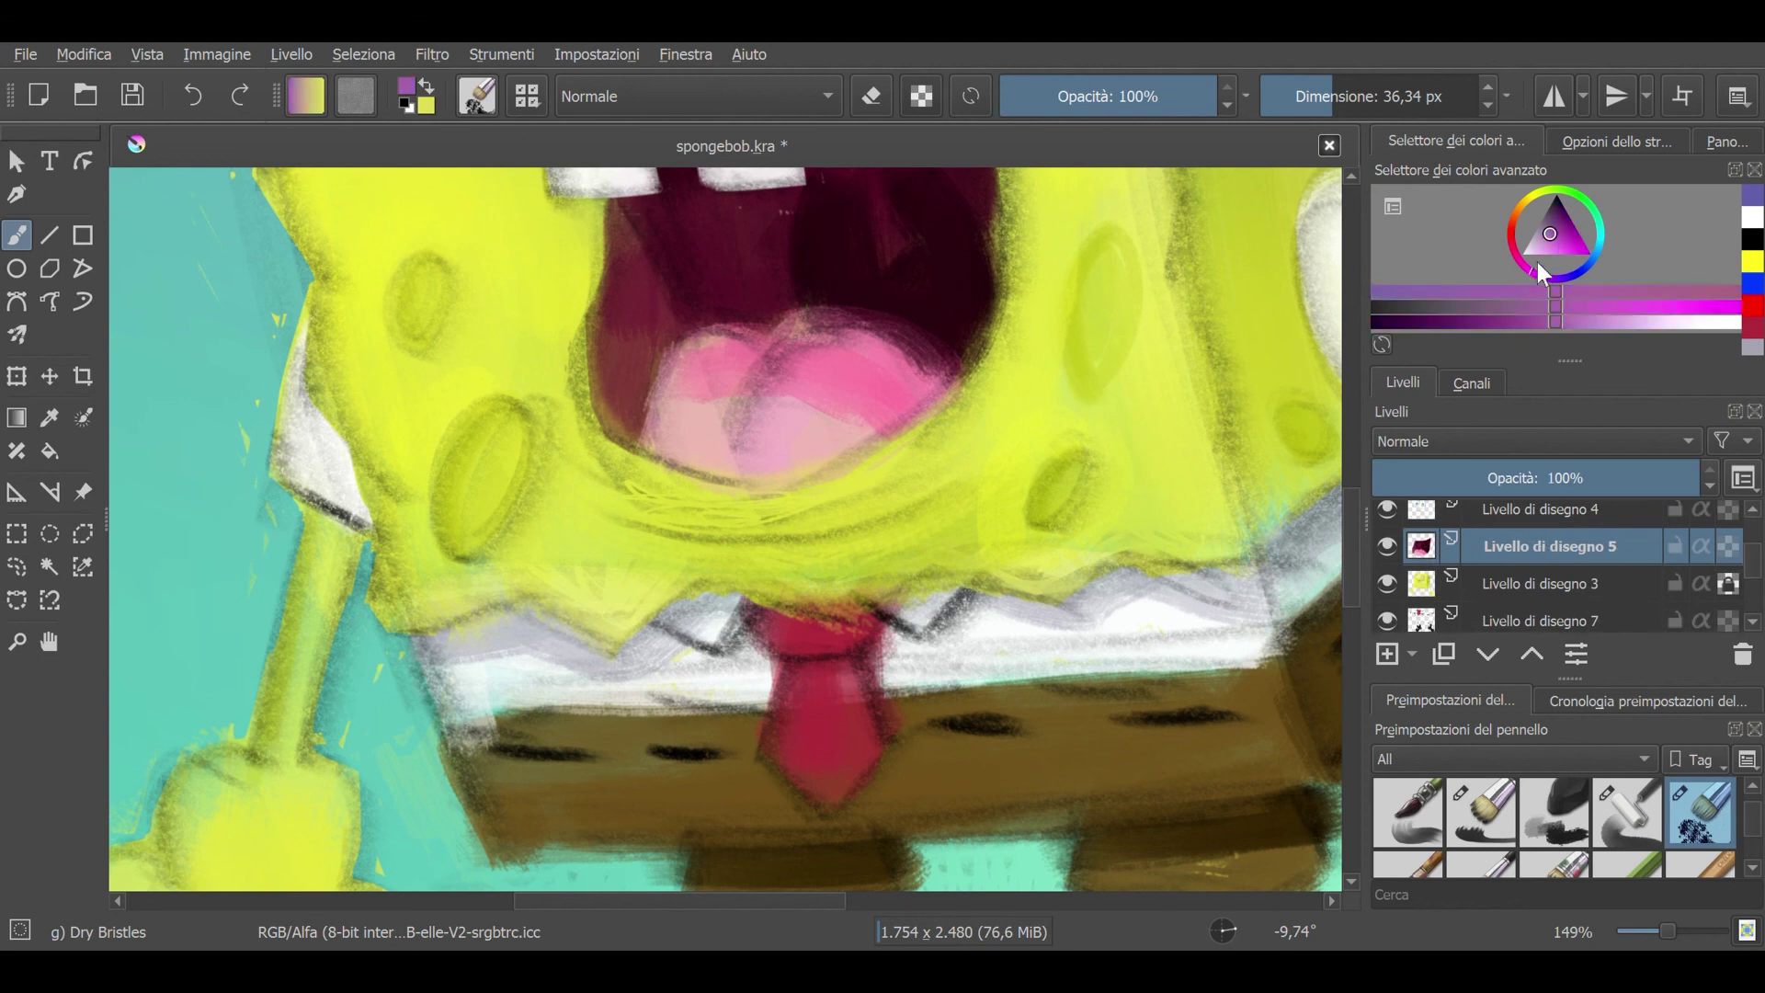
left_click(1570, 221)
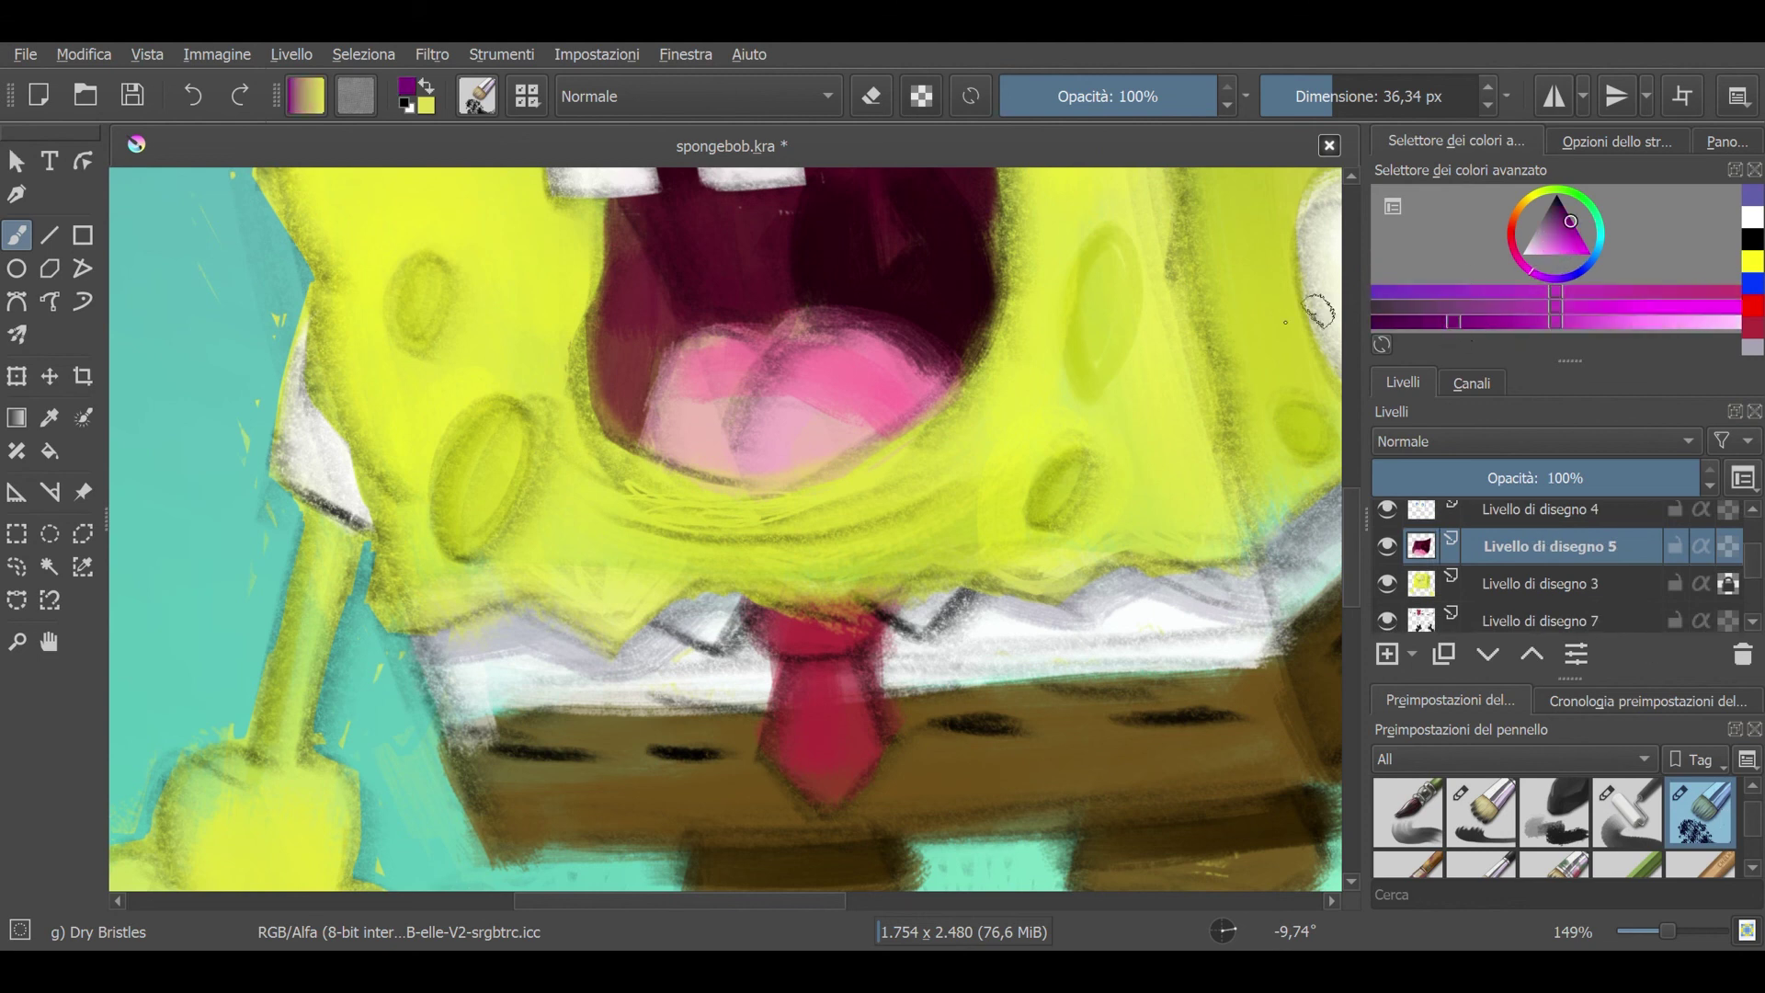
left_click_drag(828, 323, 750, 425)
left_click_drag(763, 323, 908, 359)
mouse_move(681, 375)
left_mouse_down()
mouse_move(745, 342)
mouse_move(740, 418)
left_mouse_up()
mouse_move(832, 313)
left_mouse_down()
mouse_move(919, 404)
mouse_move(800, 478)
left_mouse_up()
left_click_drag(828, 377, 803, 465)
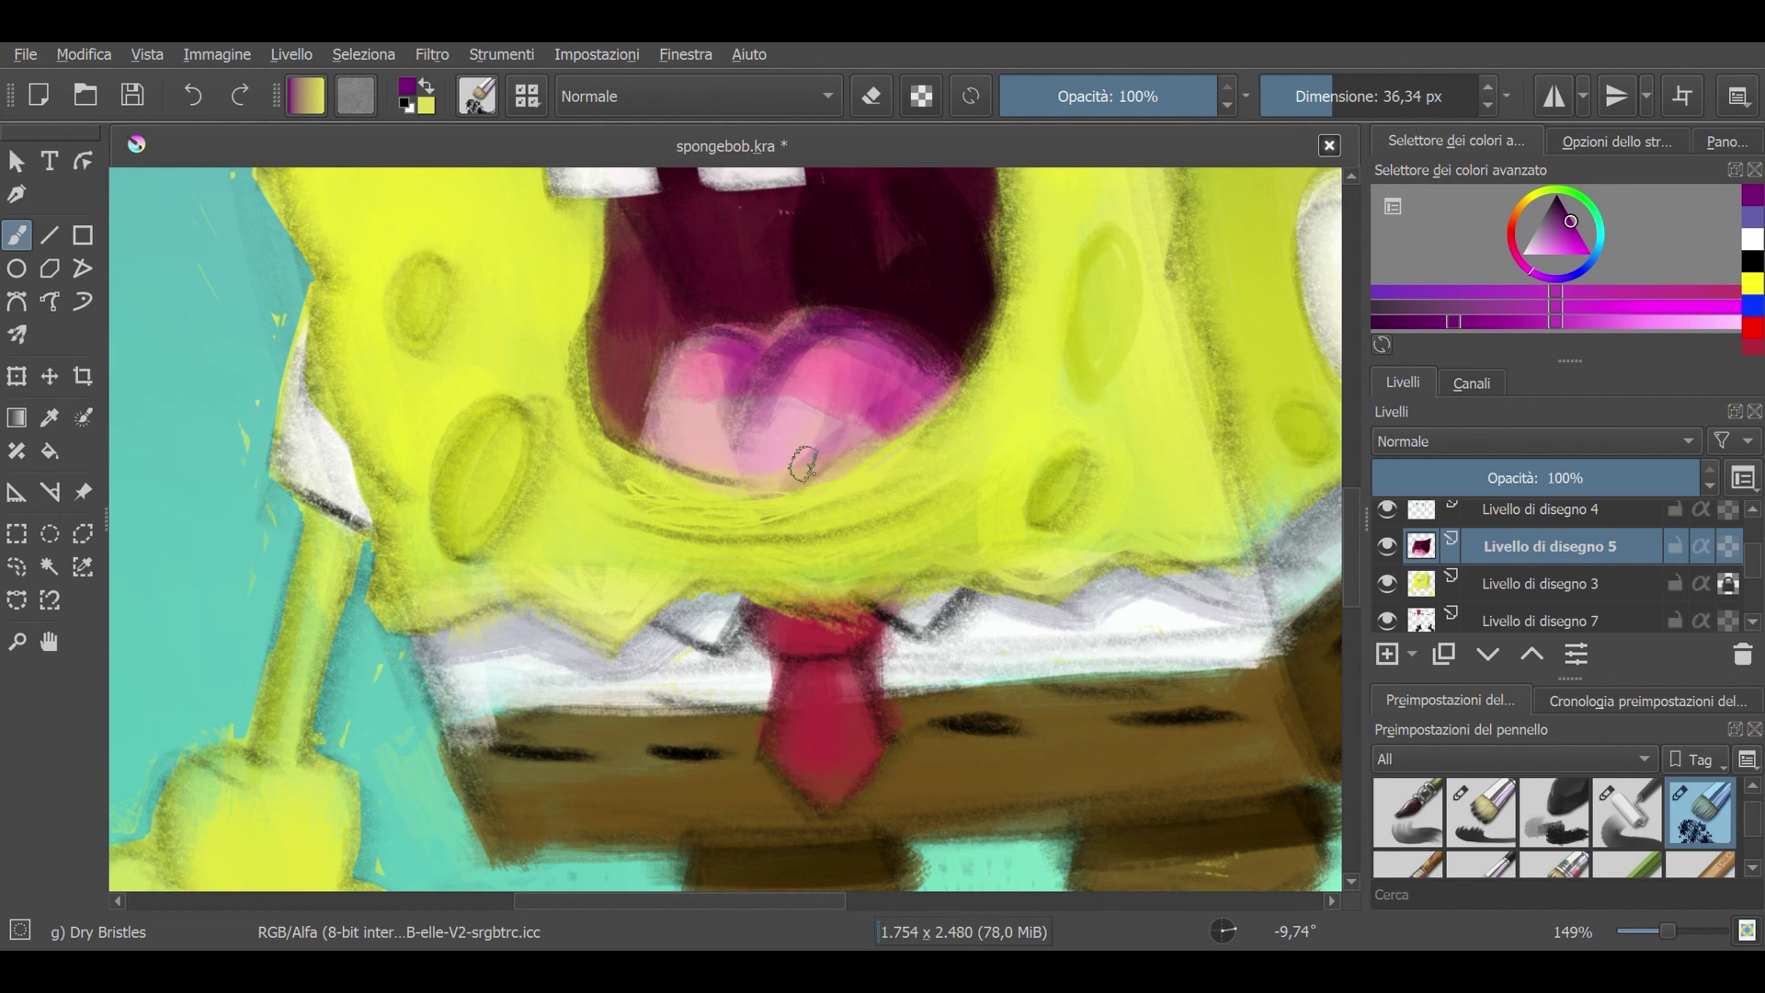
Step: Sample pink from the tongue and blend it over the magenta
key("p")
left_click(828, 410)
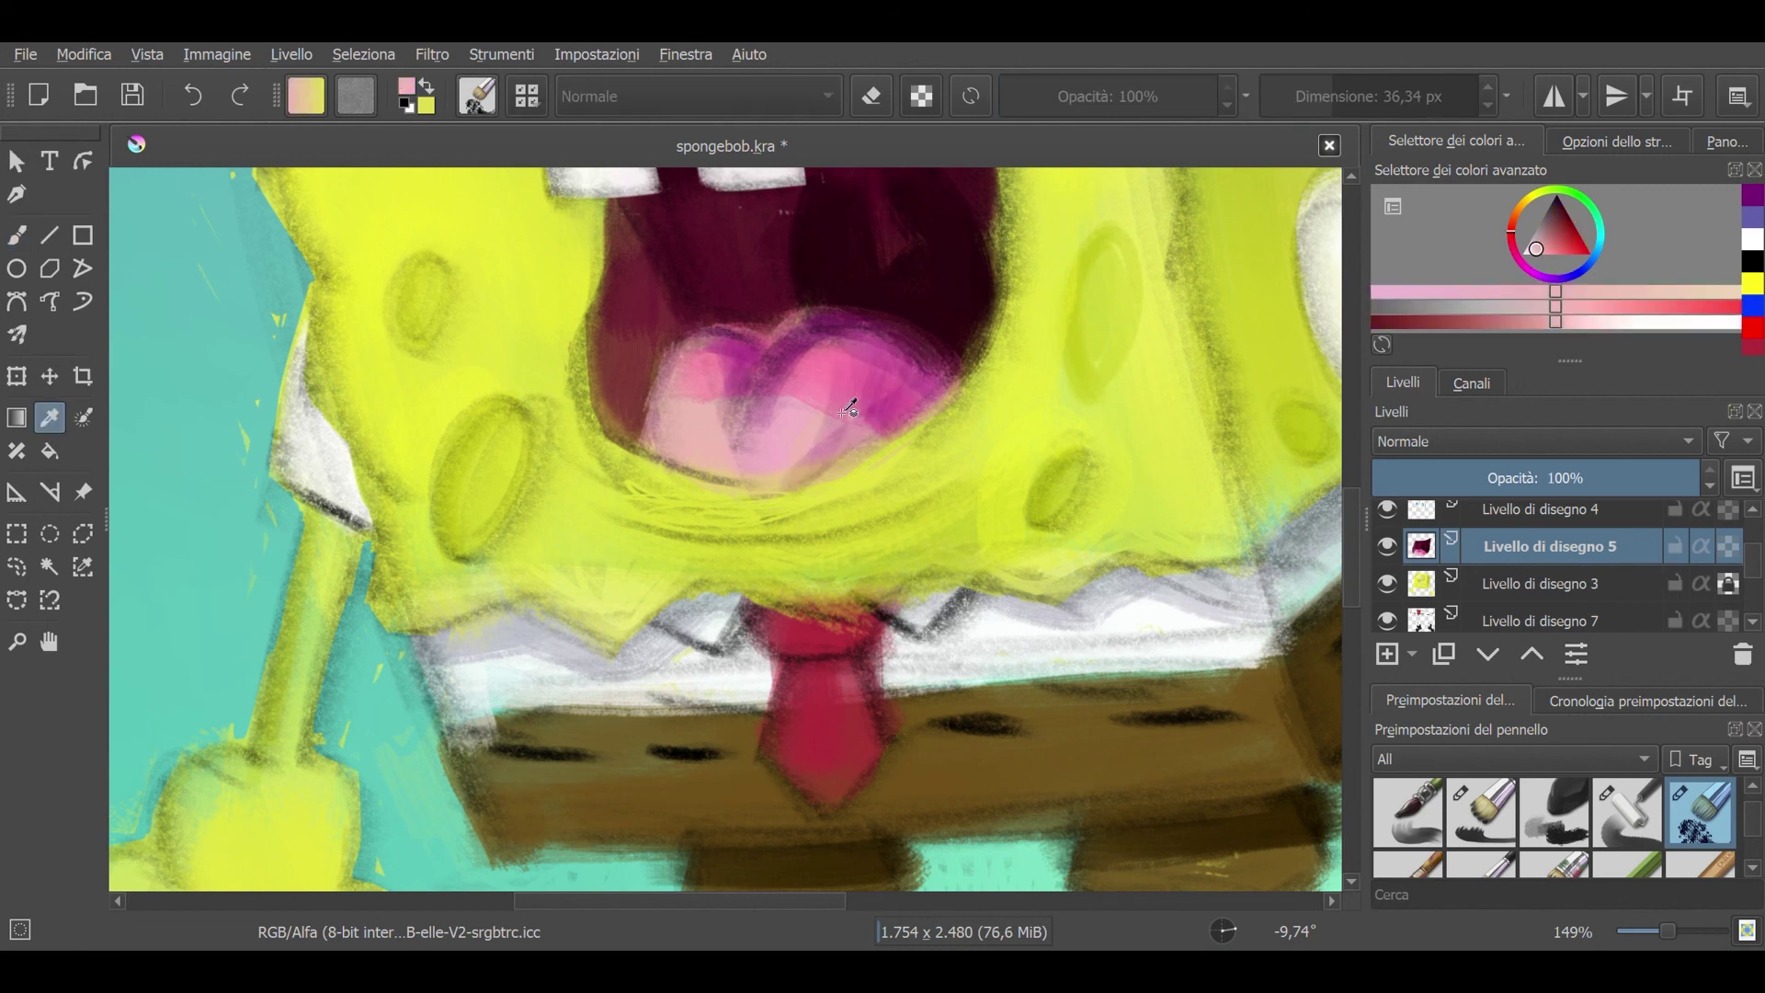
left_click(17, 236)
mouse_move(874, 386)
left_mouse_down()
mouse_move(799, 459)
mouse_move(855, 345)
mouse_move(763, 395)
left_mouse_up()
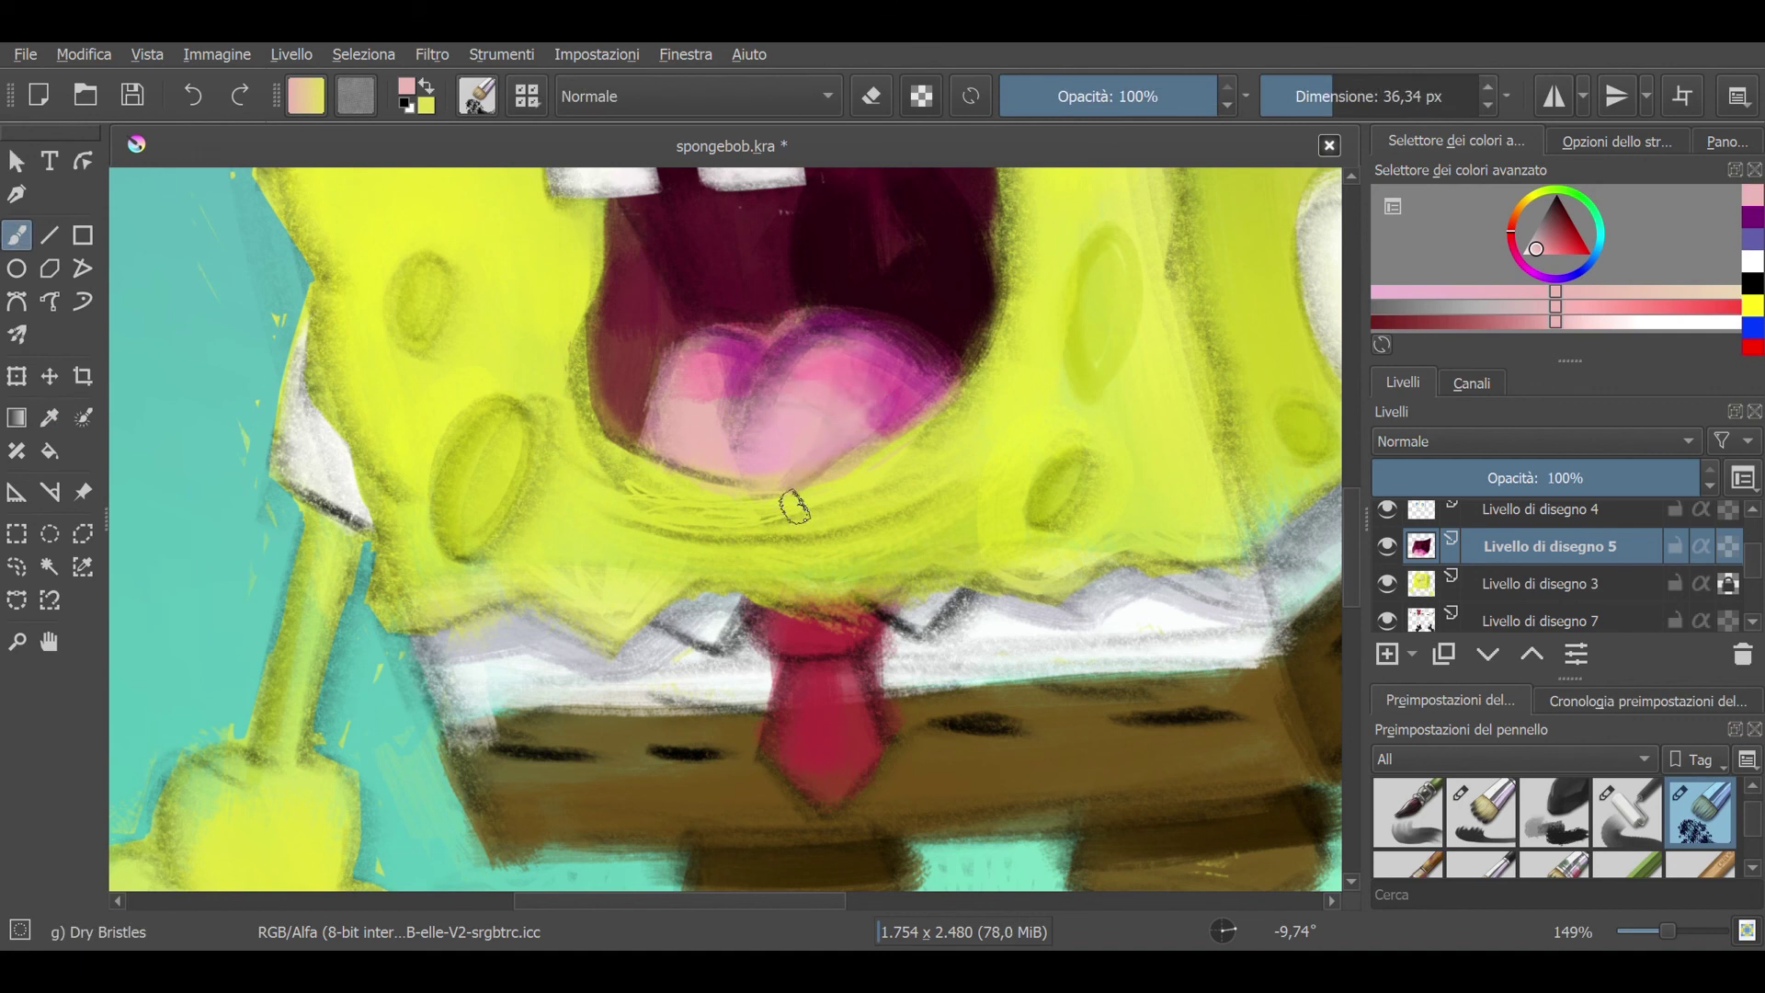
Step: Add a new top layer and paint white and pink highlights on the tongue
scroll(1563, 565, "up", 2)
scroll(1563, 565, "up", 1)
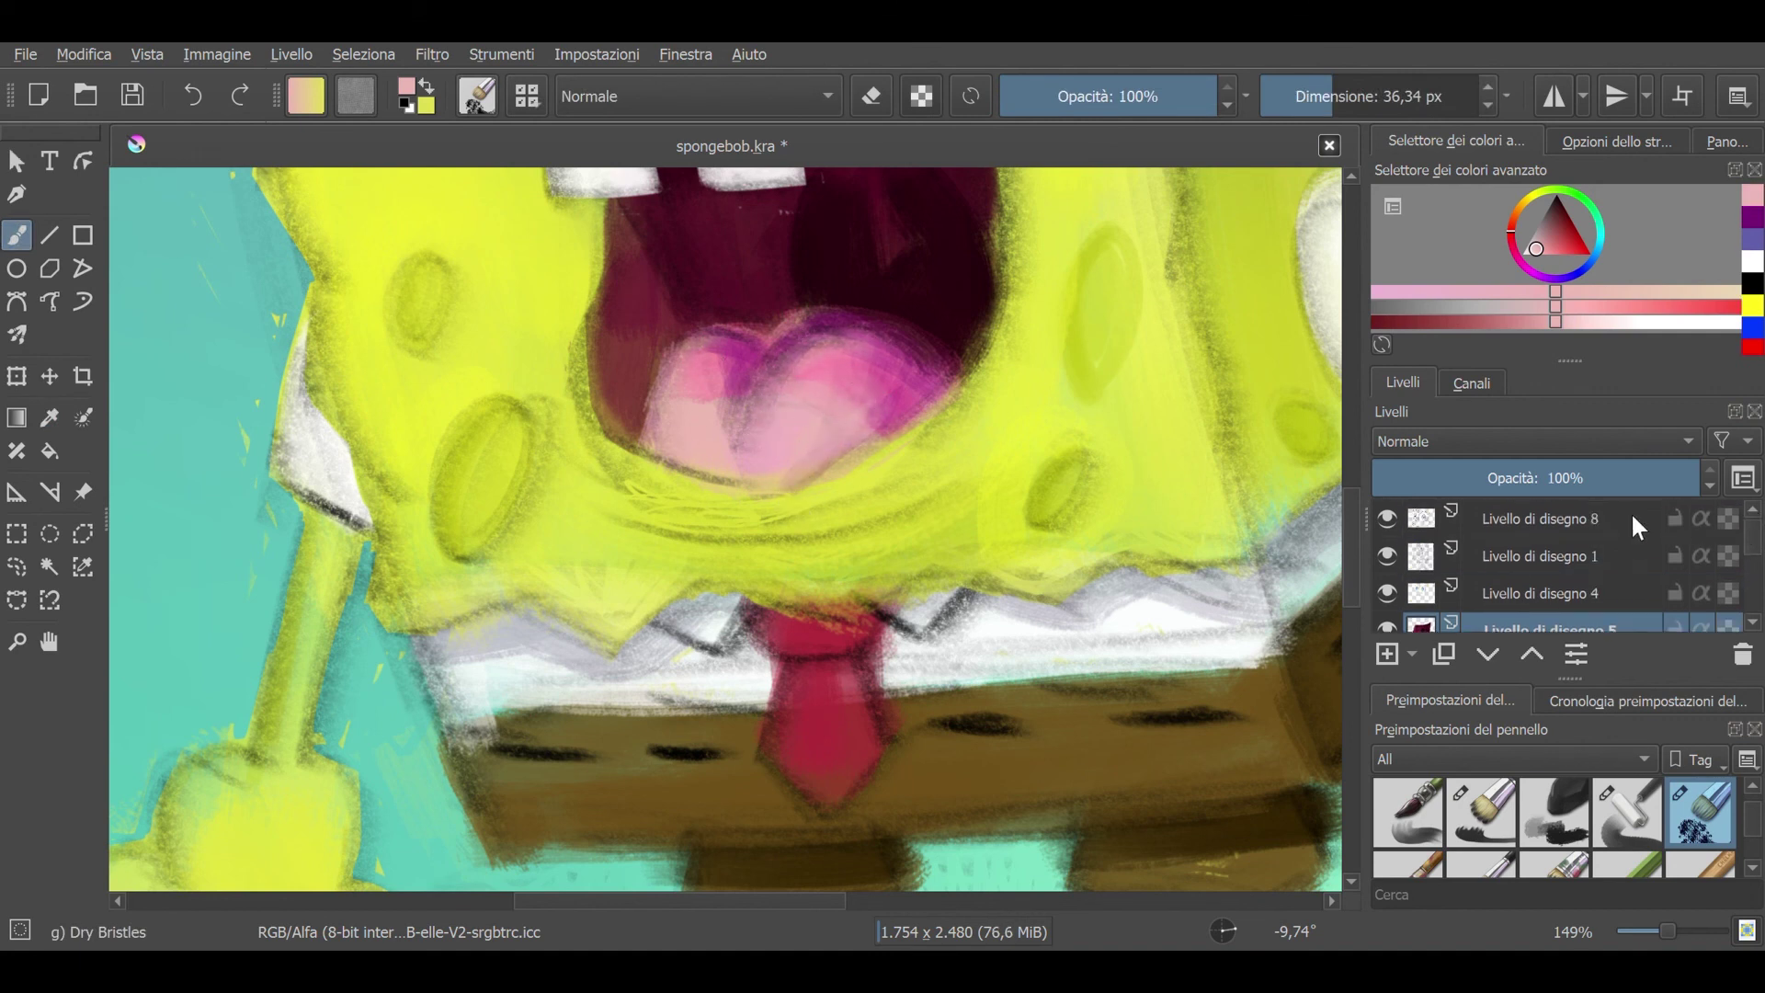
left_click(1631, 515)
left_click(1387, 653)
left_click_drag(818, 335, 736, 427)
left_click(194, 94)
mouse_move(832, 336)
left_mouse_down()
mouse_move(791, 368)
mouse_move(696, 362)
left_mouse_up()
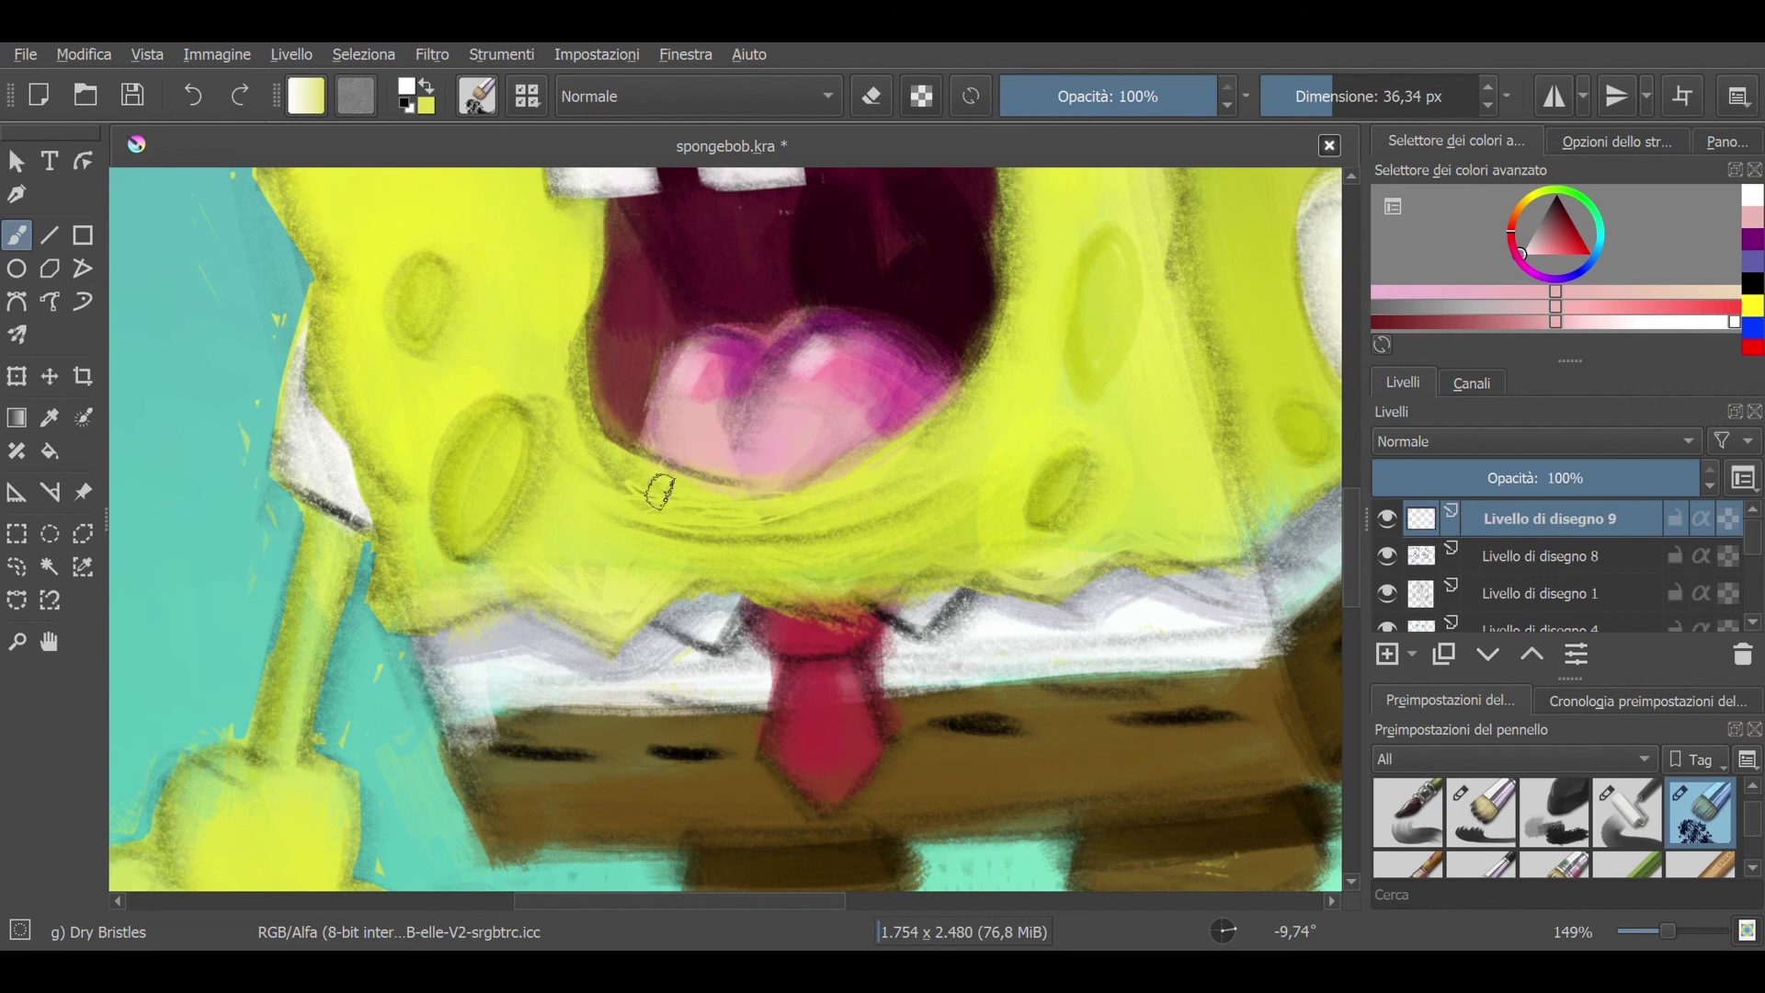
Step: Paint pale-yellow highlights beside the left eye and along the left arm and hand
left_click(887, 460, "ctrl")
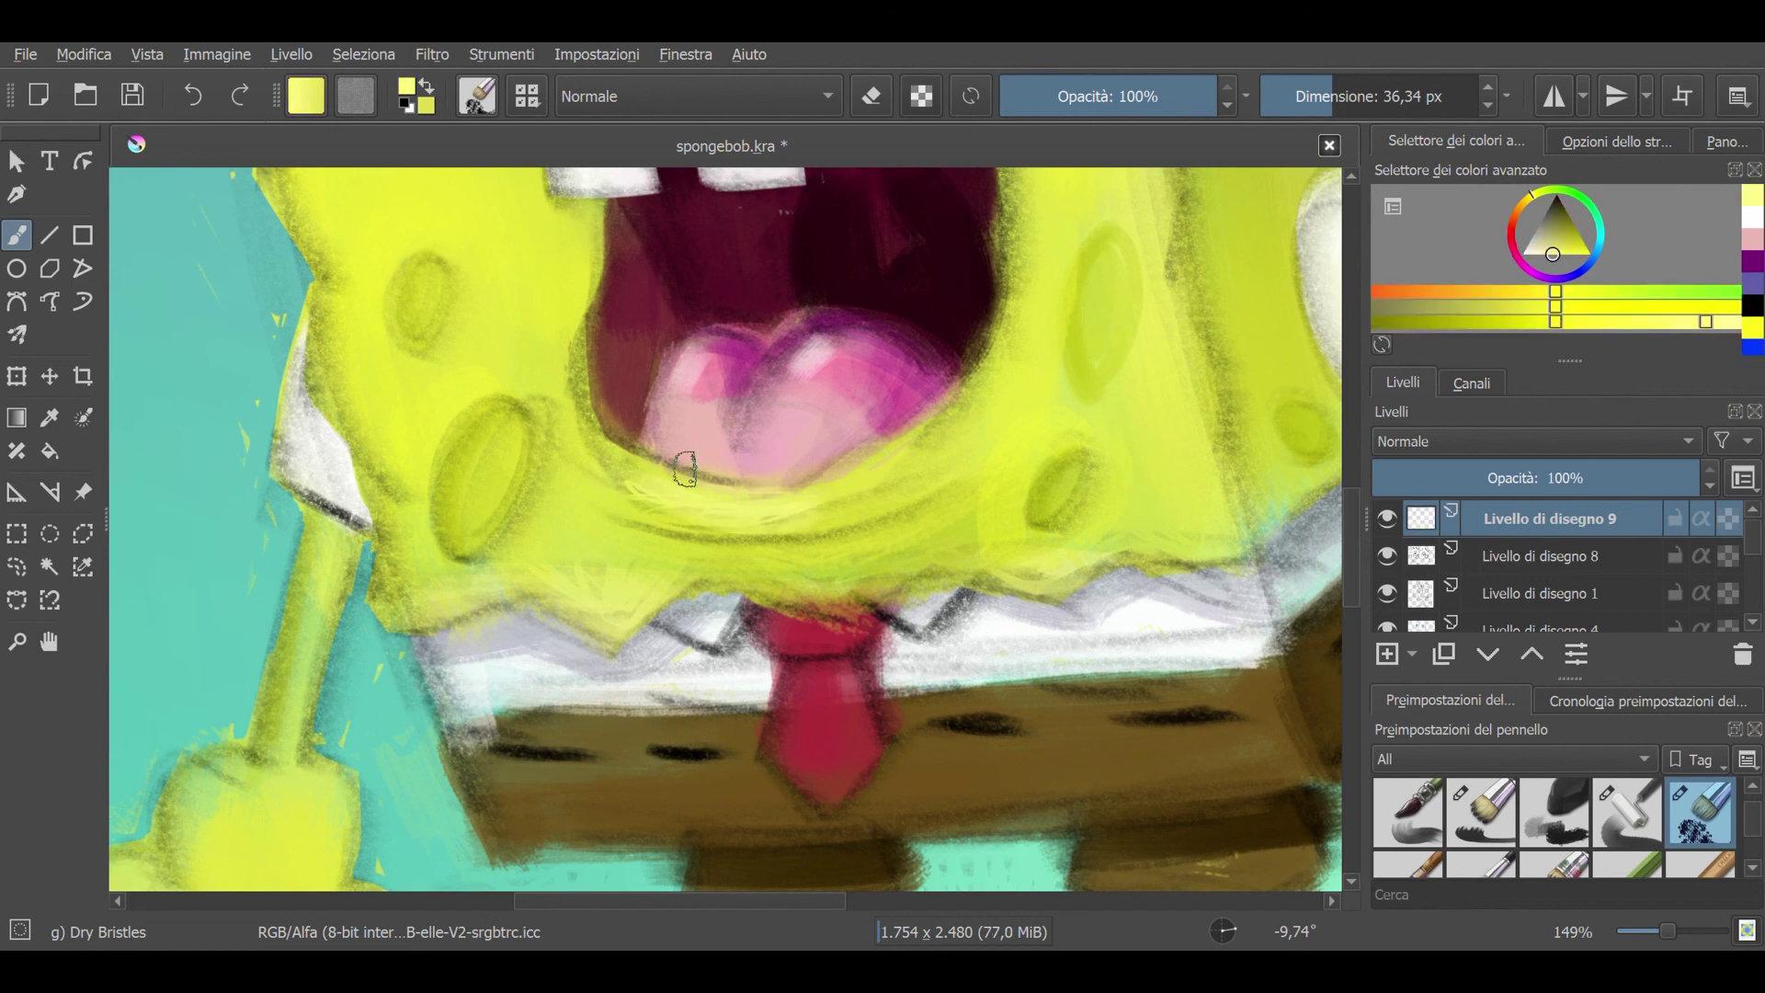
left_click_drag(583, 410, 1169, 277)
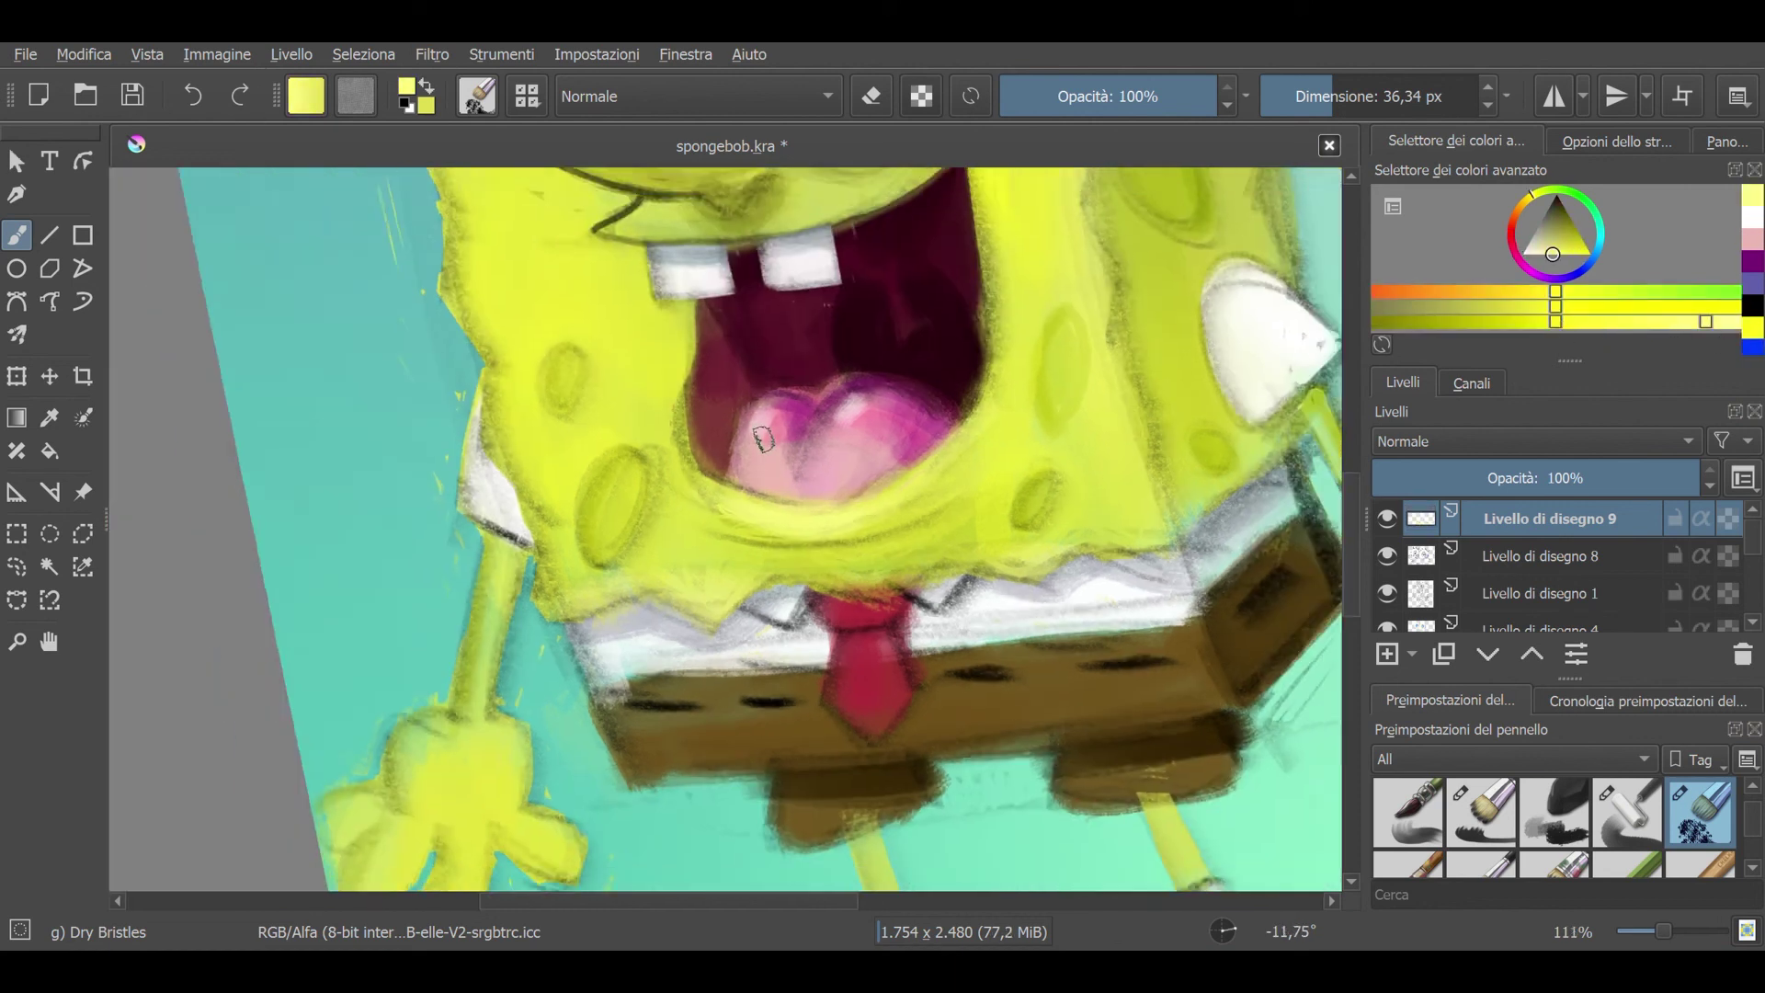
left_click_drag(489, 355, 474, 506)
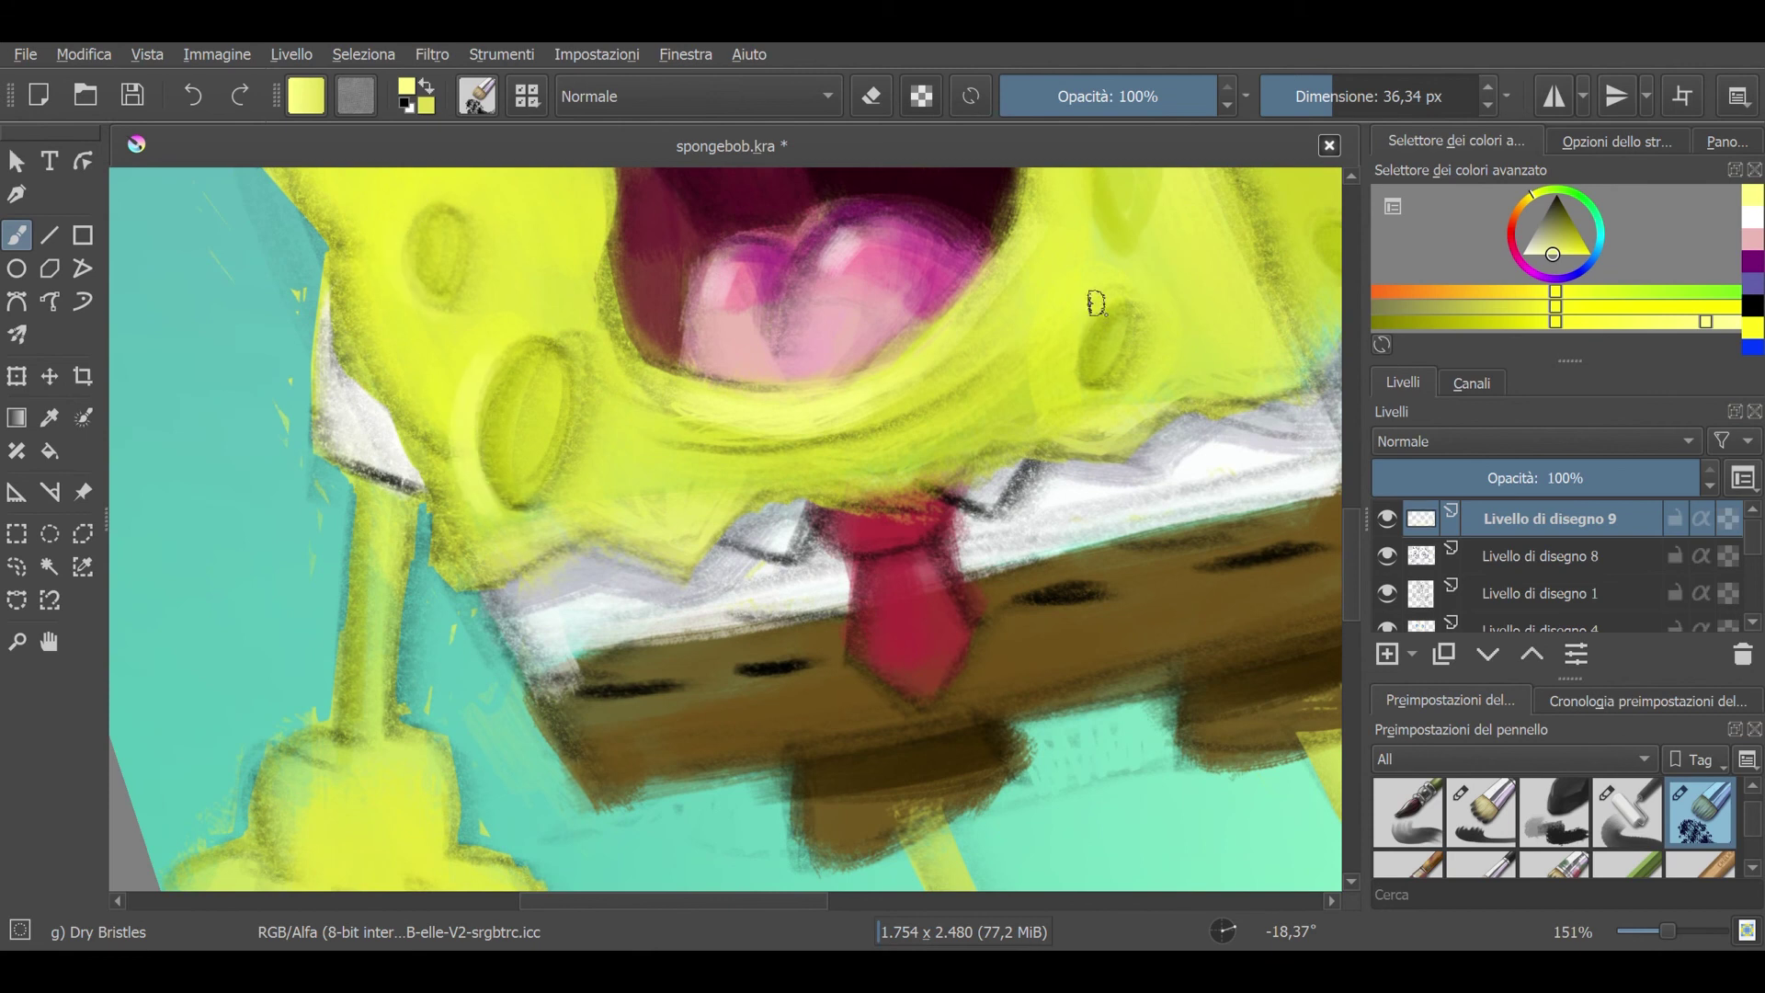
left_click_drag(1097, 303, 644, 552)
left_click_drag(589, 643, 570, 781)
left_click_drag(722, 643, 763, 681)
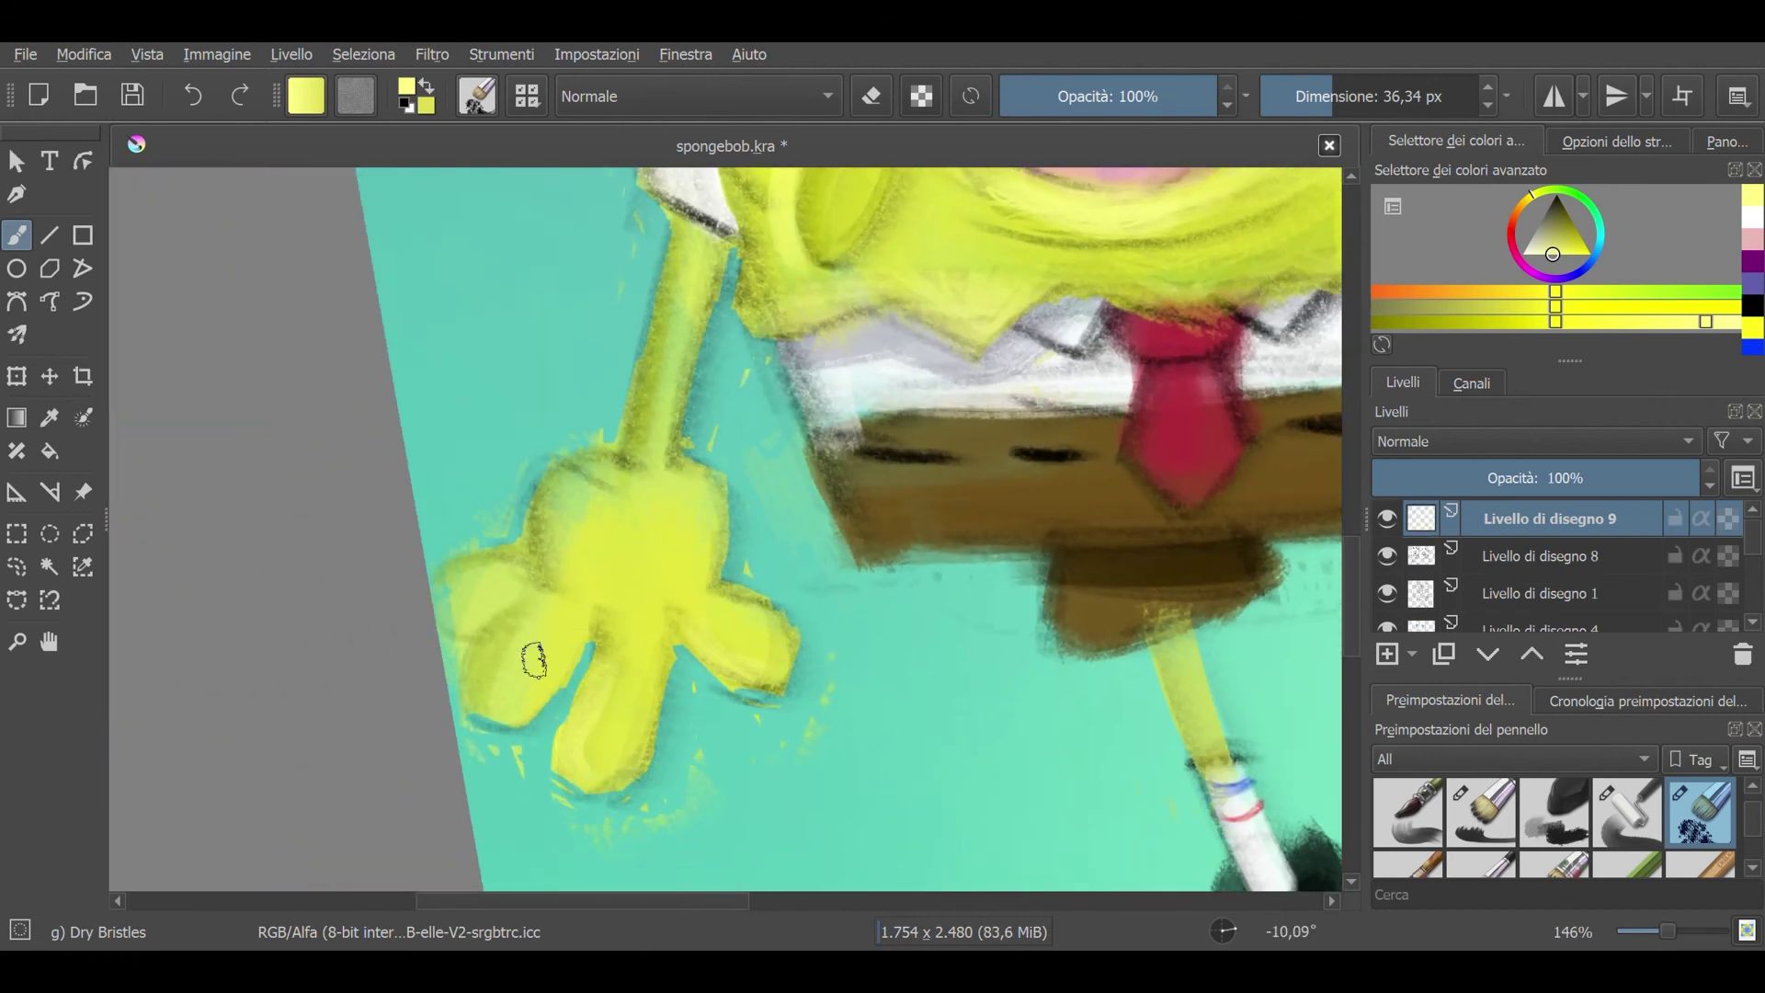
left_click_drag(534, 660, 515, 644)
mouse_move(570, 515)
left_mouse_down()
mouse_move(662, 239)
mouse_move(643, 451)
left_mouse_up()
Step: Brighten the right hand with pale-yellow strokes, then zoom out to the whole picture
mouse_move(460, 552)
left_mouse_down()
mouse_move(481, 622)
mouse_move(323, 534)
mouse_move(898, 513)
left_mouse_up()
mouse_move(920, 349)
left_mouse_down()
mouse_move(926, 472)
mouse_move(855, 542)
left_mouse_up()
left_click_drag(956, 497, 1012, 579)
mouse_move(1021, 450)
left_mouse_down()
mouse_move(1102, 507)
mouse_move(1045, 256)
mouse_move(990, 221)
left_mouse_up()
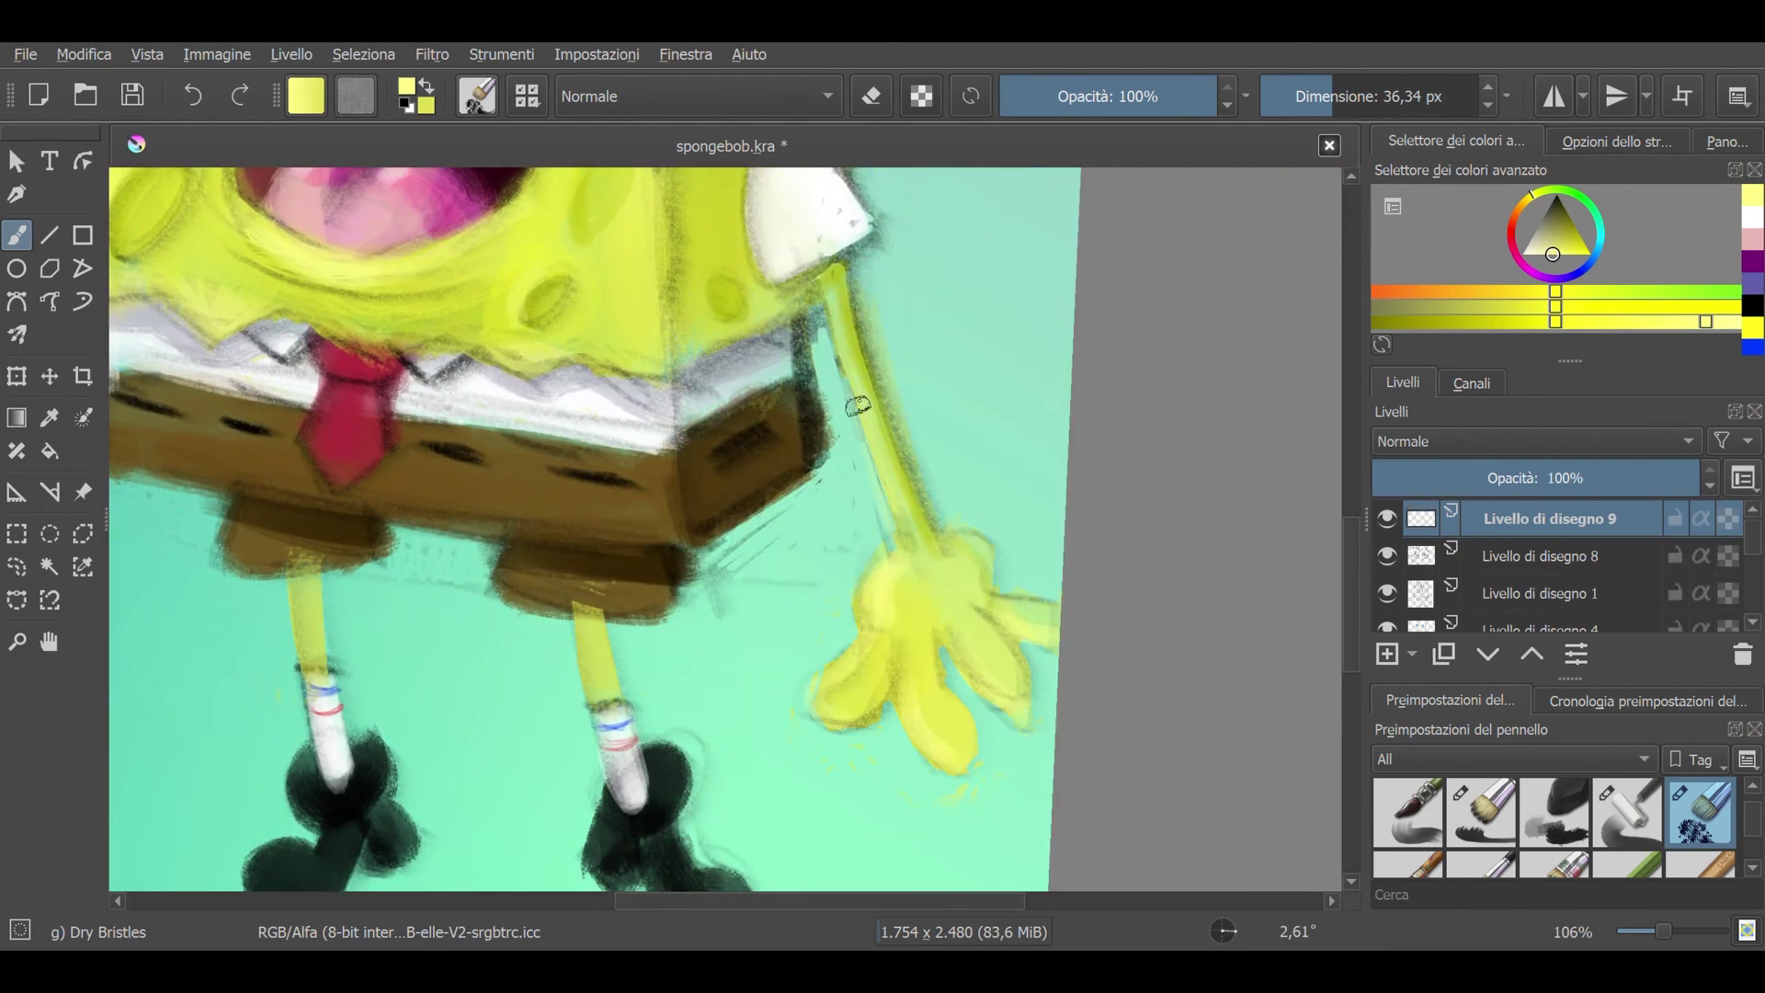
left_click_drag(929, 653, 916, 529)
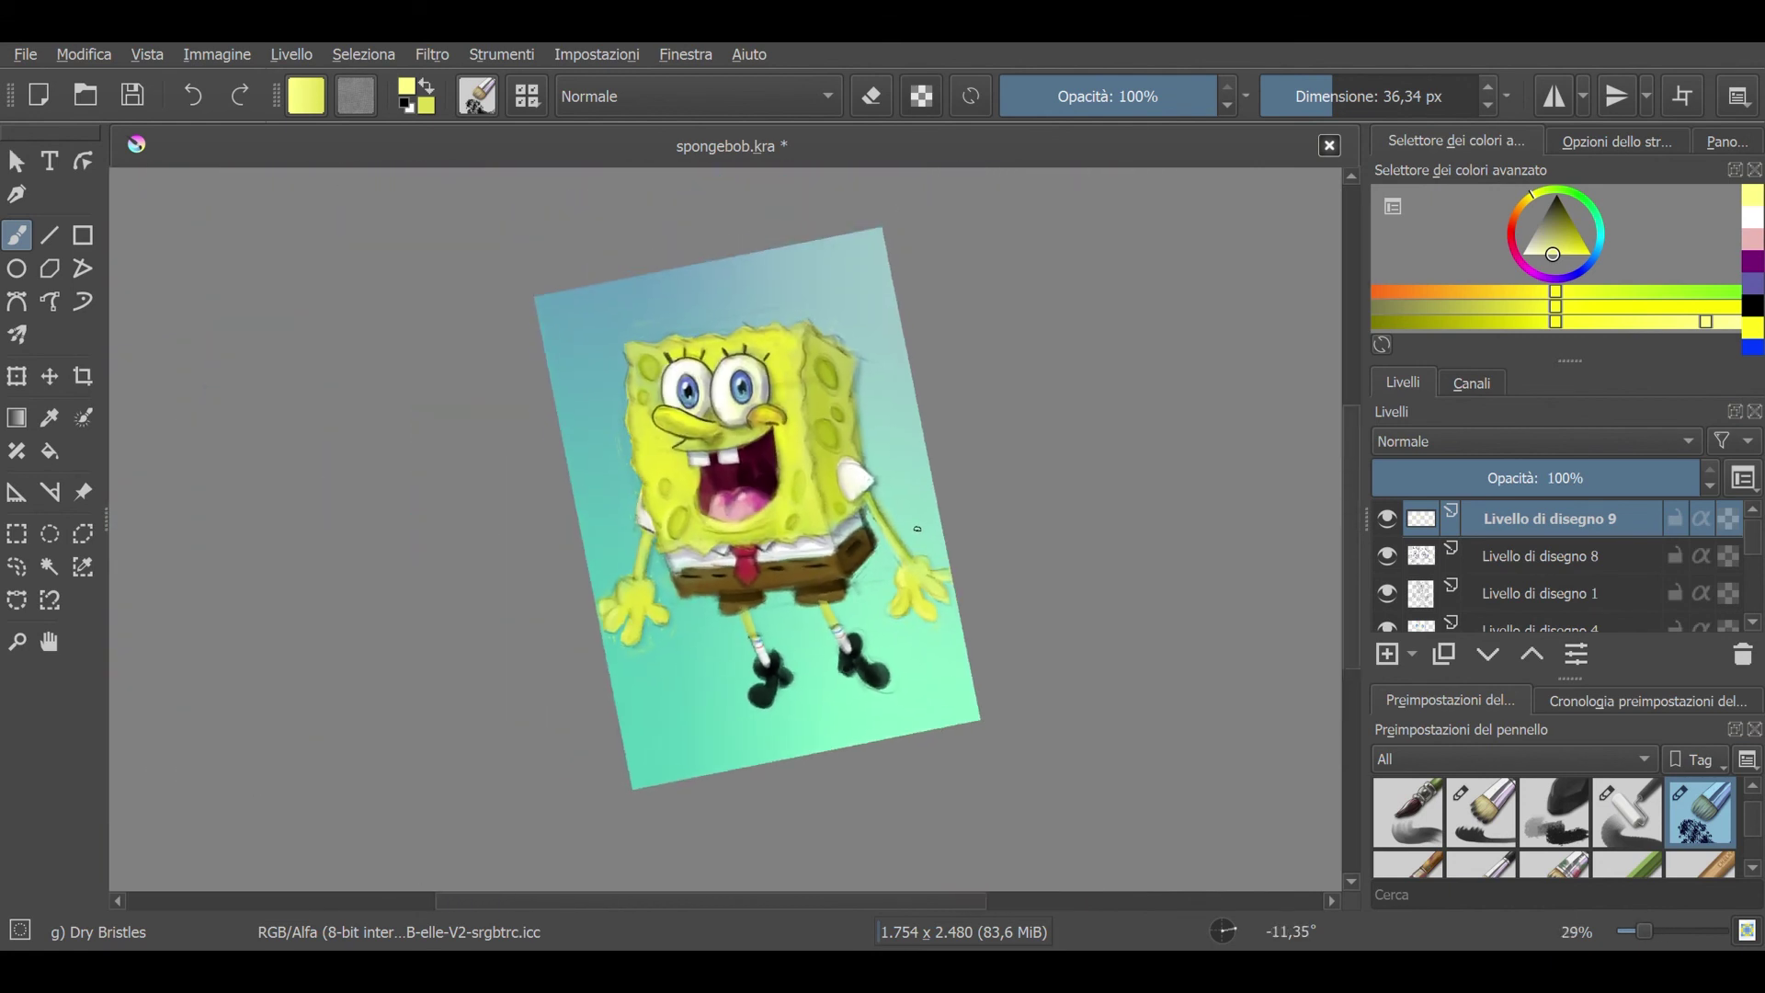
Step: Add a new layer above the background, load purple, and set up a large brush for the shadow
scroll(1563, 570, "down", 5)
left_click(1582, 572)
left_click(1384, 655)
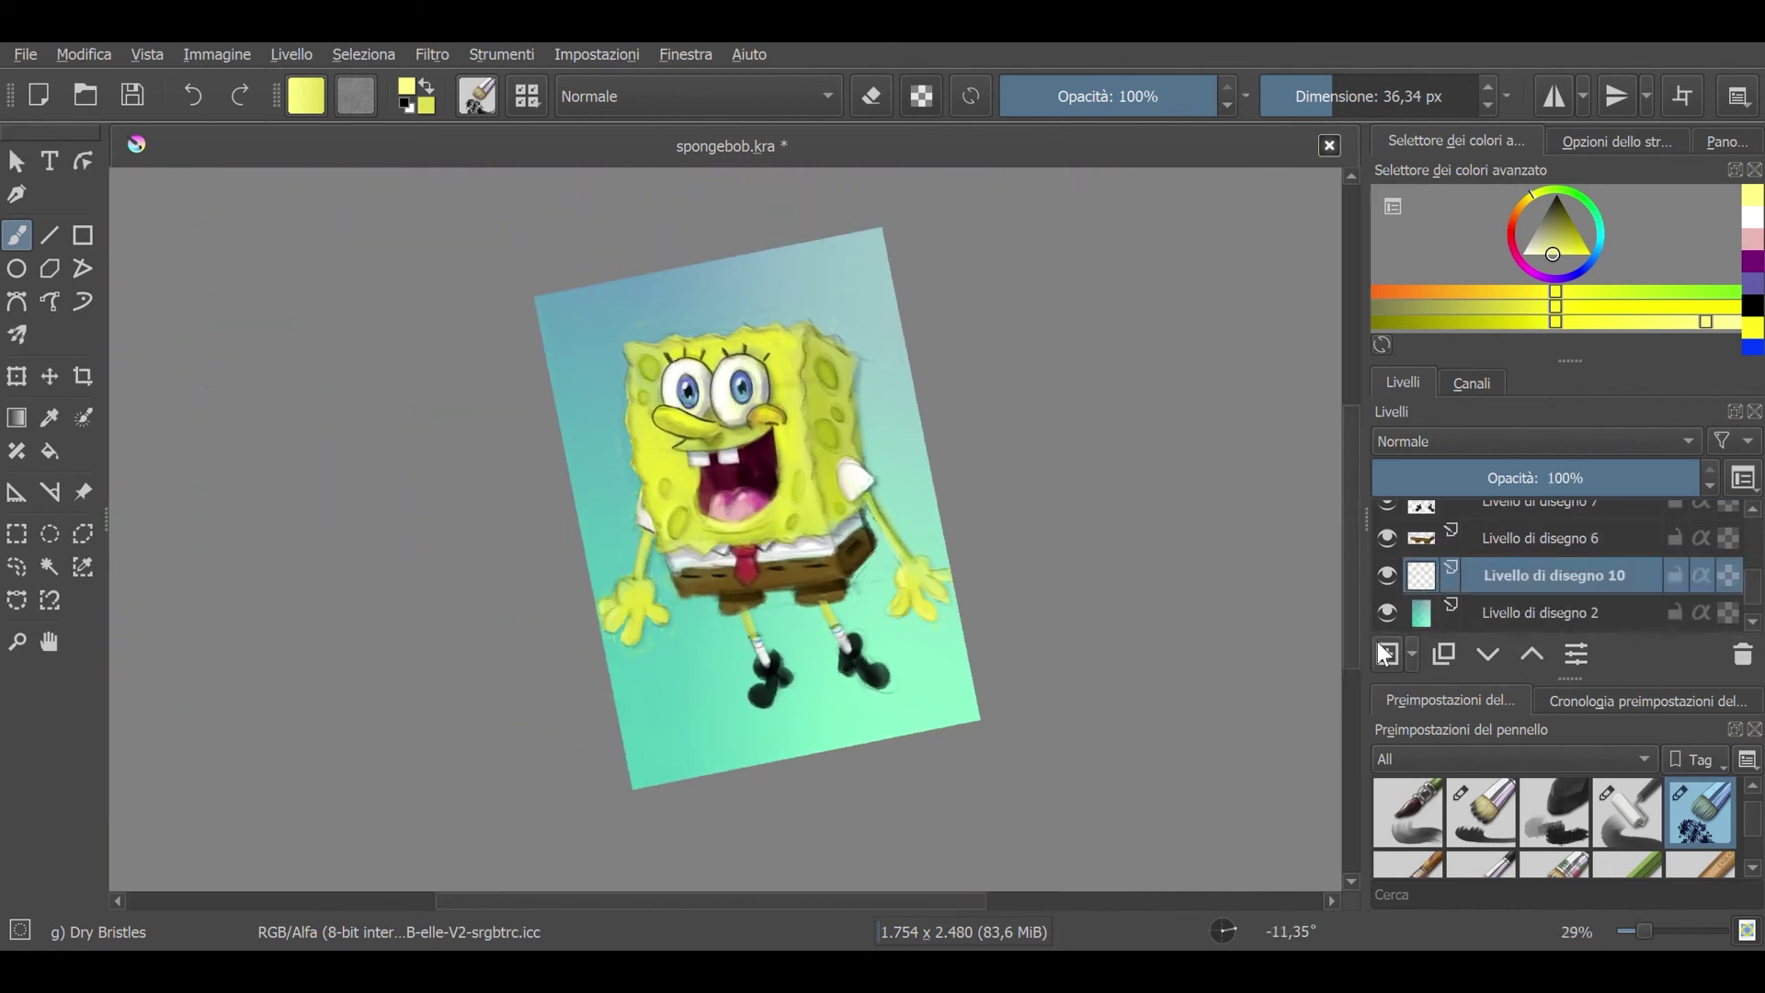
left_click(1753, 265)
left_click(1376, 96)
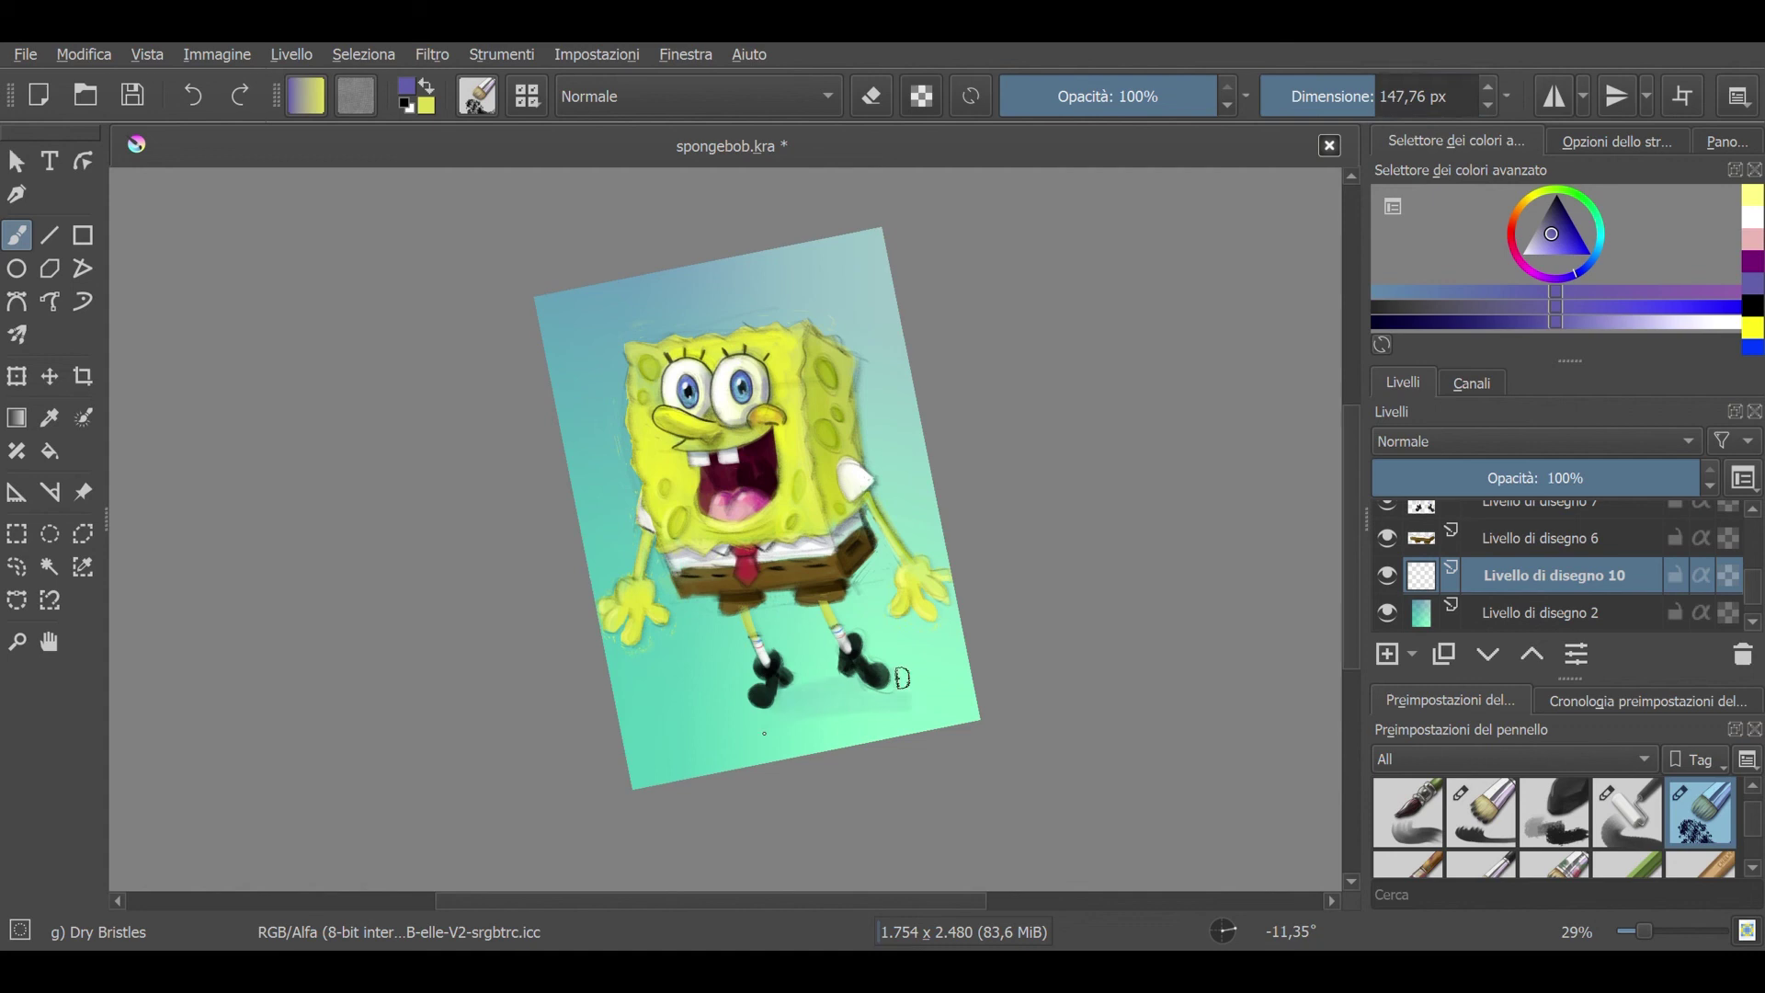